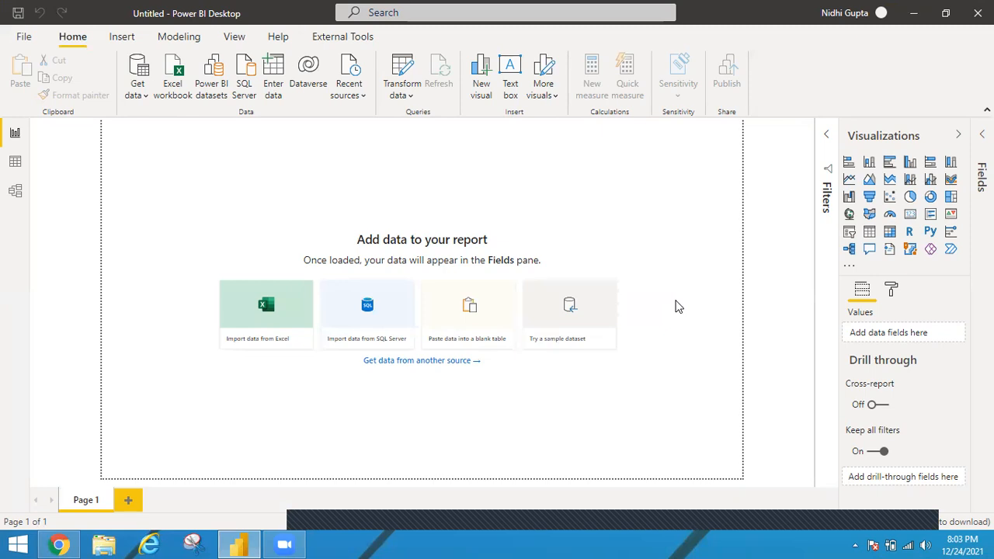
Step: Start importing an Excel workbook and open the powerbidatasets folder inside datasets
left_click(177, 71)
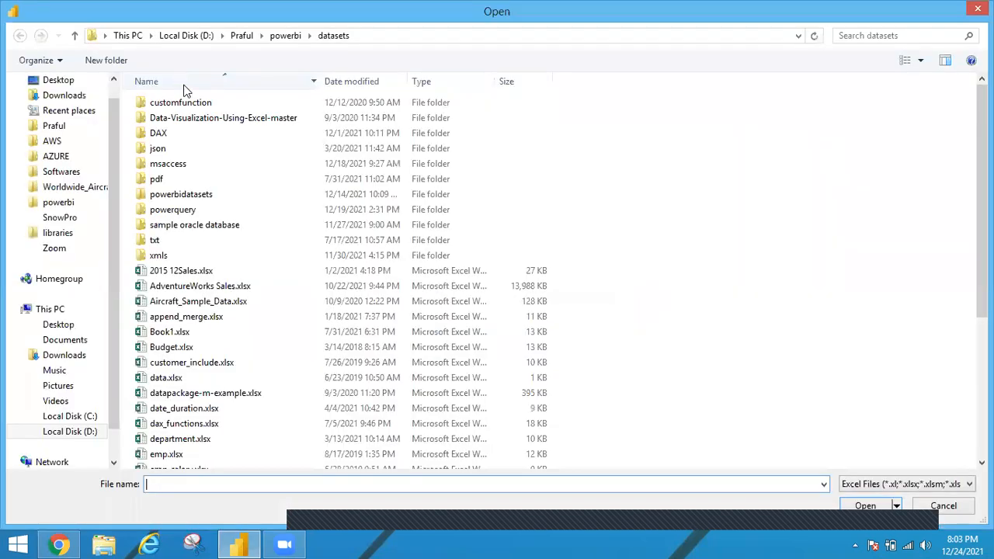
left_click(180, 199)
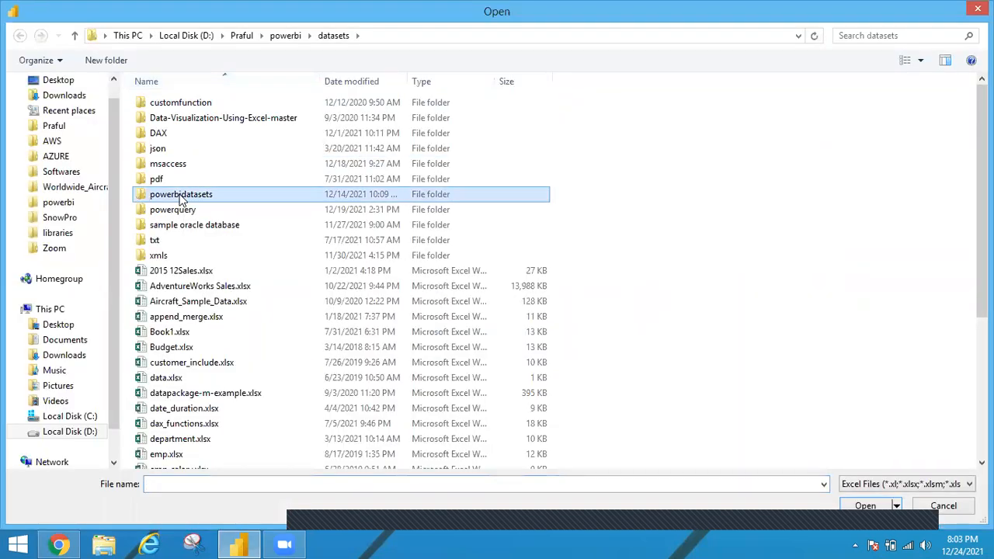
left_click(181, 197)
left_click(194, 212)
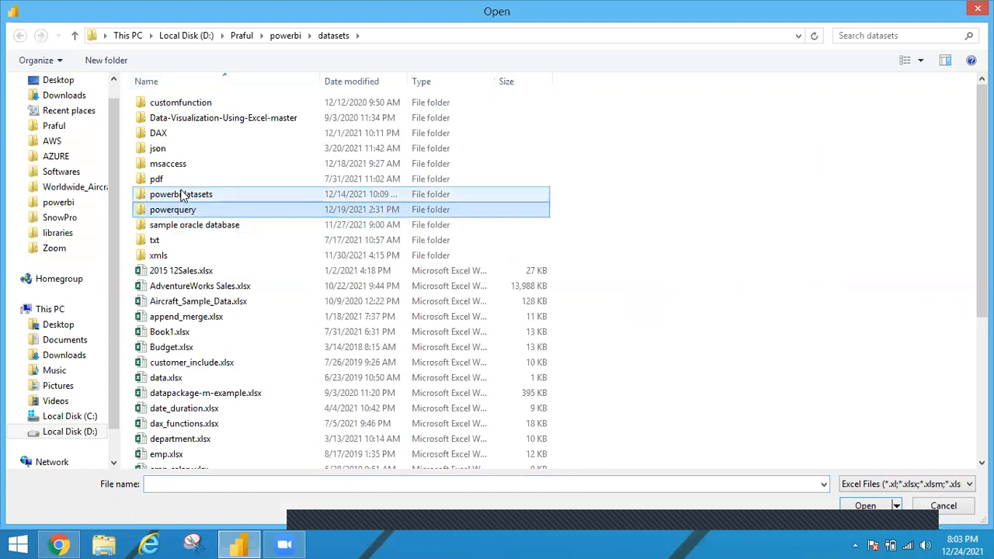
left_click(176, 200)
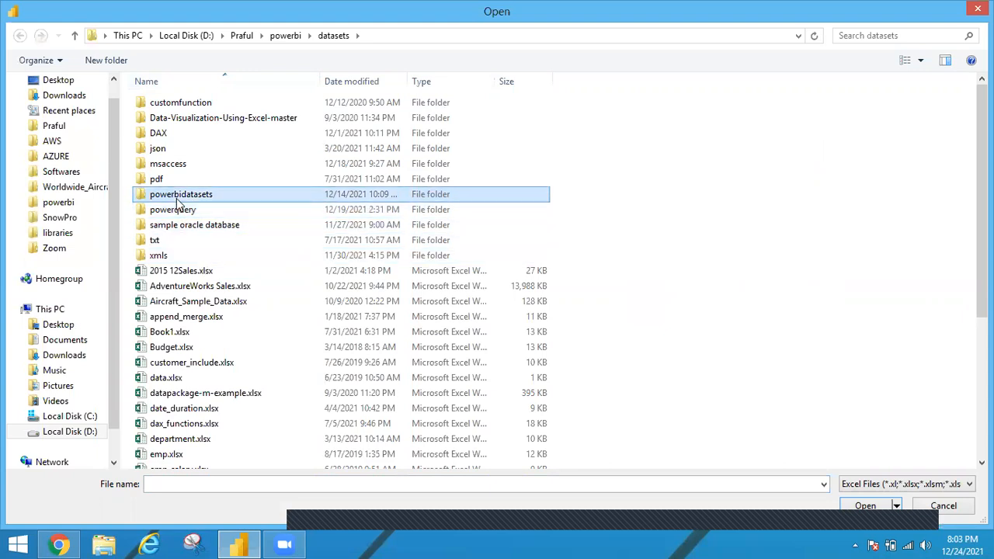
double_click(178, 197)
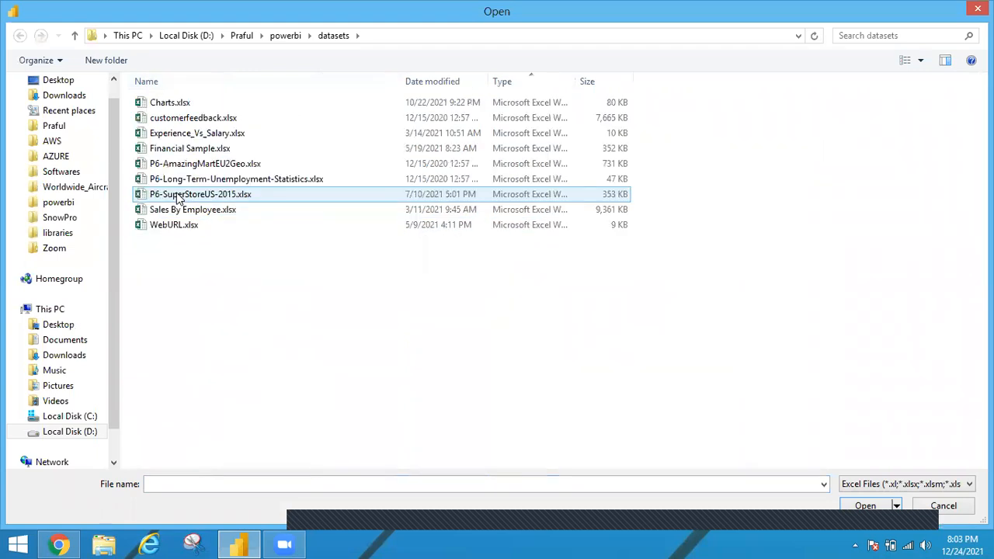
Step: Load only Customer Table from the customerfeedback.xlsx workbook into the report
left_click(194, 152)
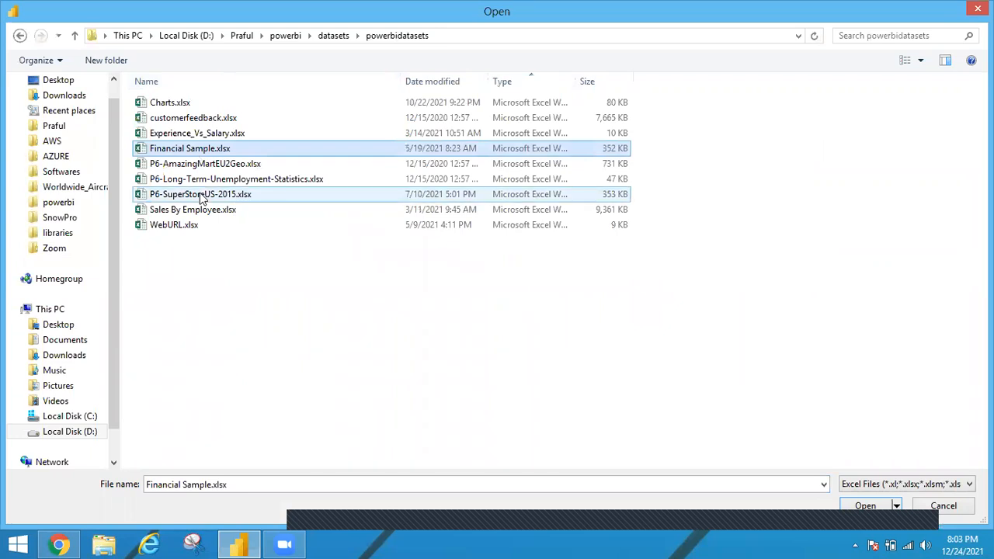
left_click(198, 123)
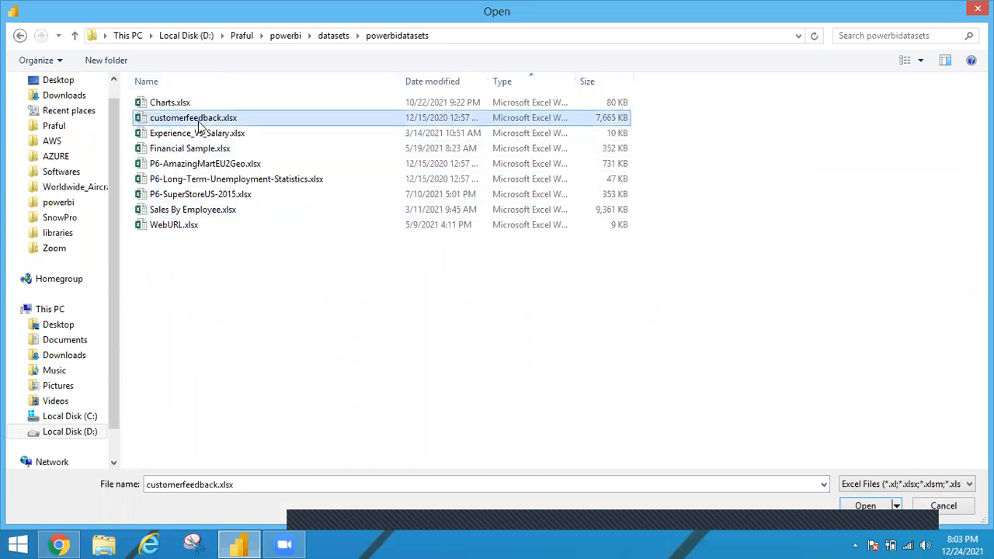
left_click(212, 117)
left_click(249, 148)
double_click(221, 119)
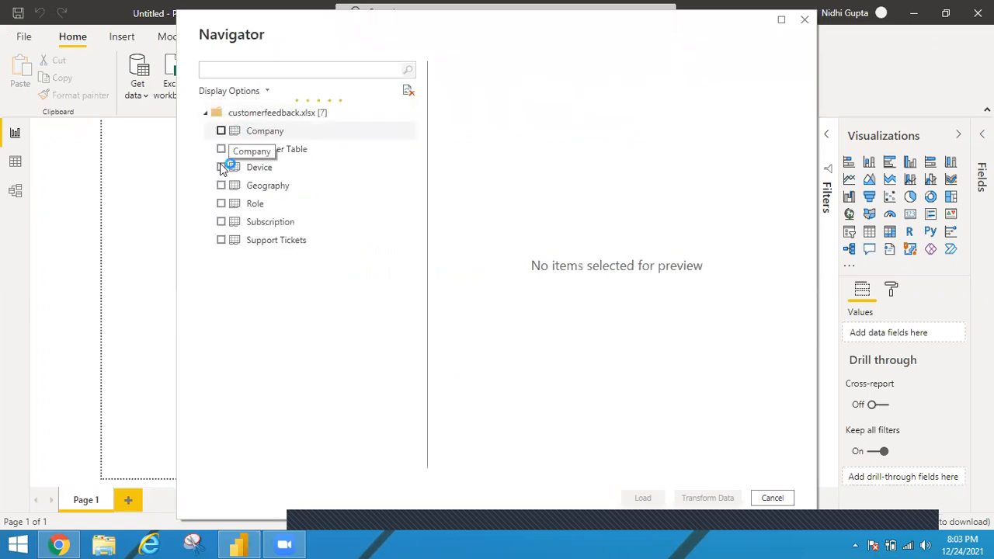
left_click(220, 149)
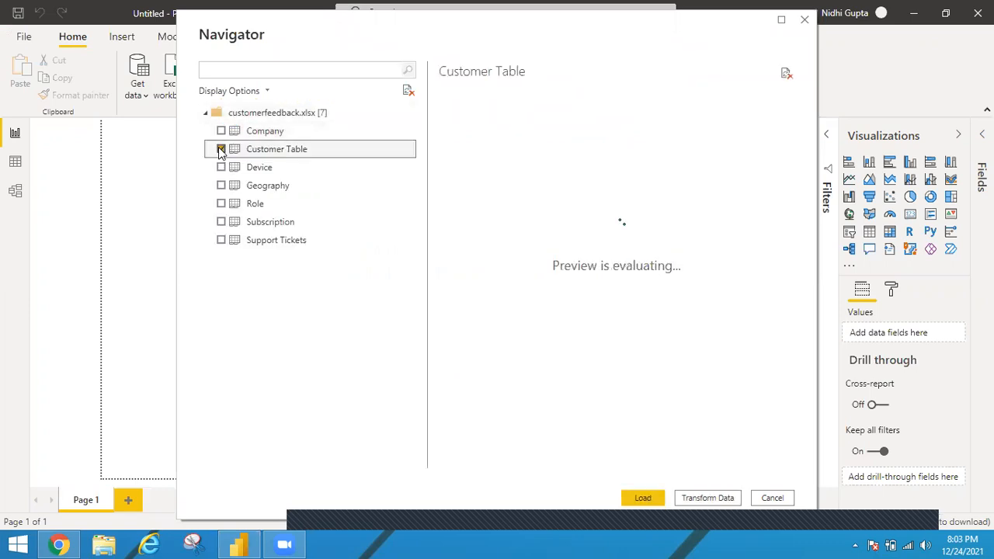
left_click(647, 499)
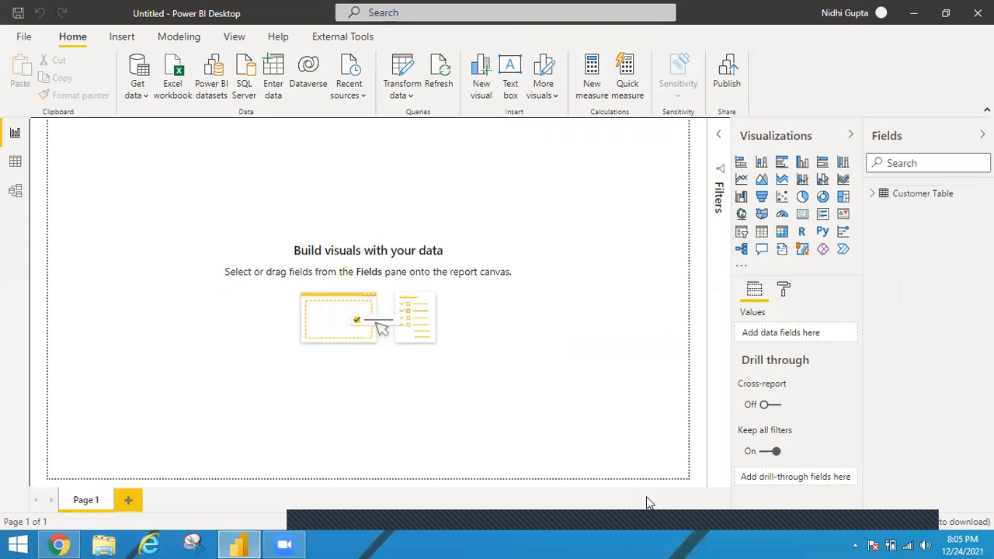
Step: View the Customer Table data and list the distinct values of the Rating column
left_click(15, 165)
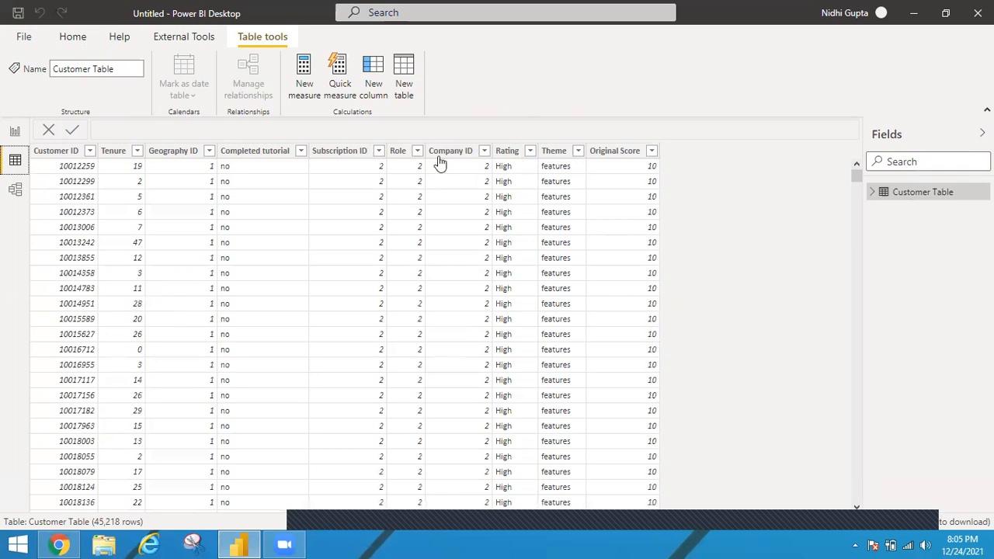
left_click(527, 154)
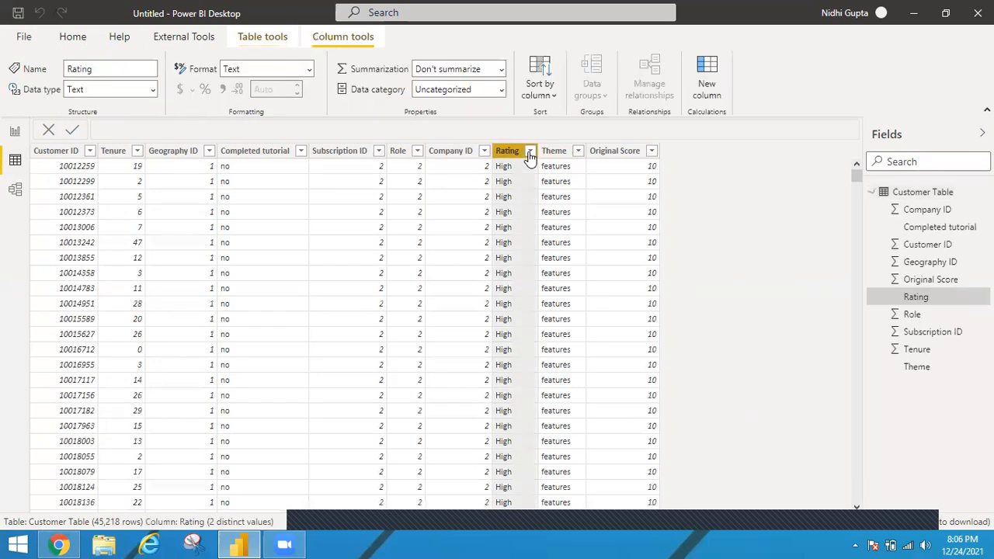
left_click(529, 152)
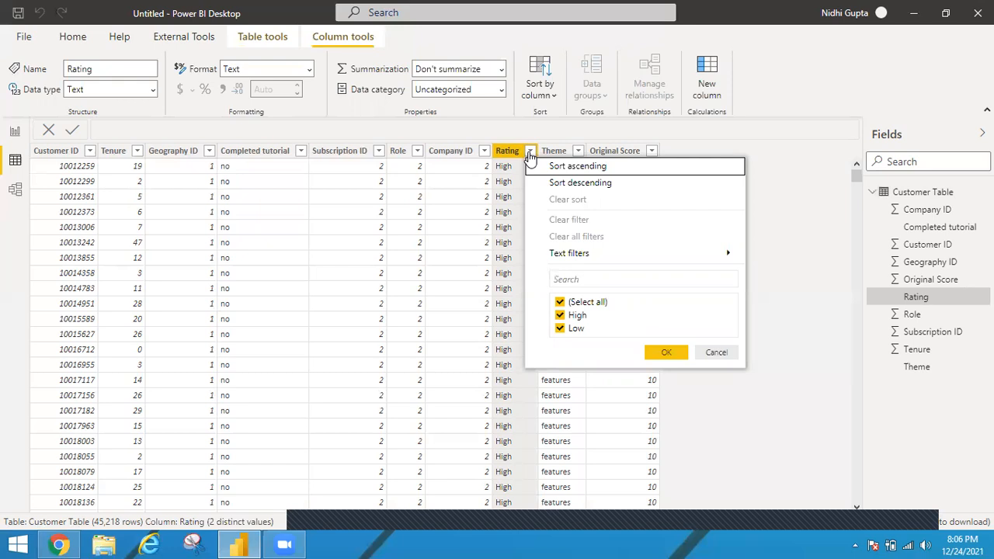
Step: Add a Key influencers visual to the report page and enlarge it to fill almost the whole canvas
left_click(15, 133)
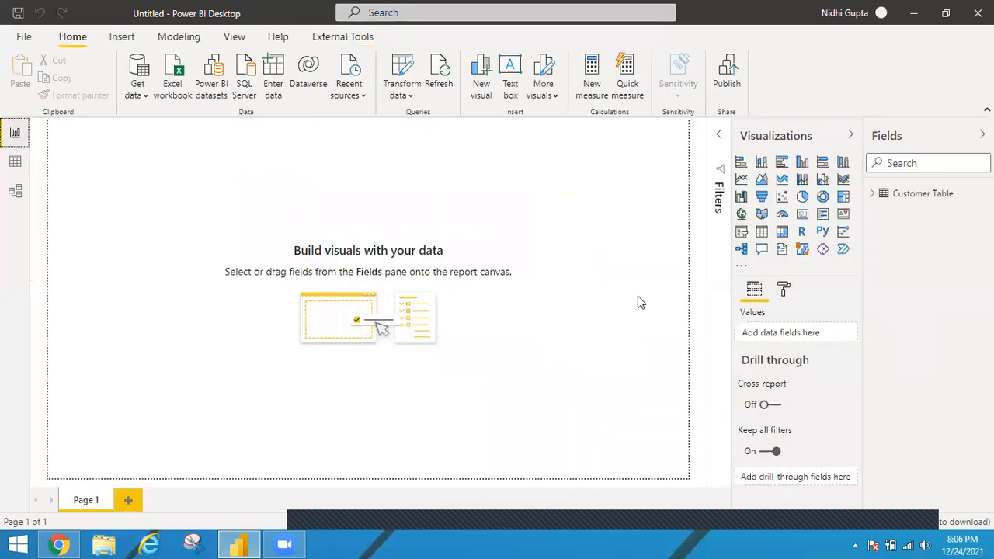
left_click(843, 233)
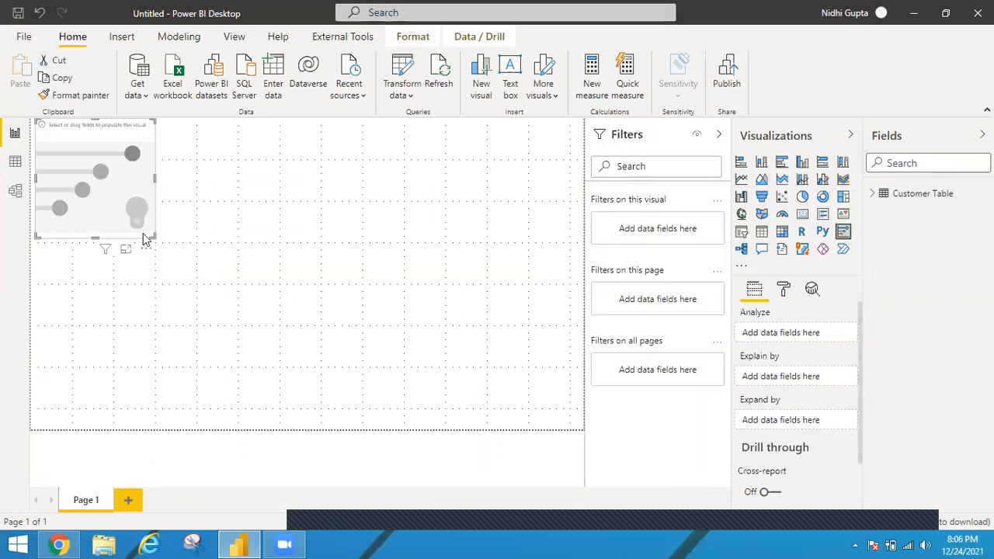
left_click_drag(151, 237, 574, 418)
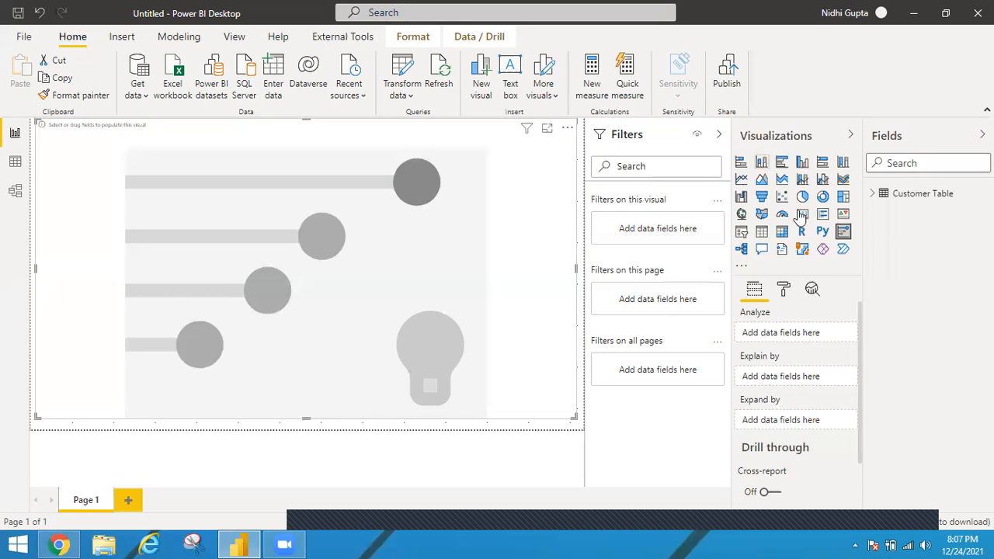
Step: Set Rating from Customer Table as the field to analyze and show the visual in focus mode
left_click(872, 195)
left_click_drag(934, 303, 782, 341)
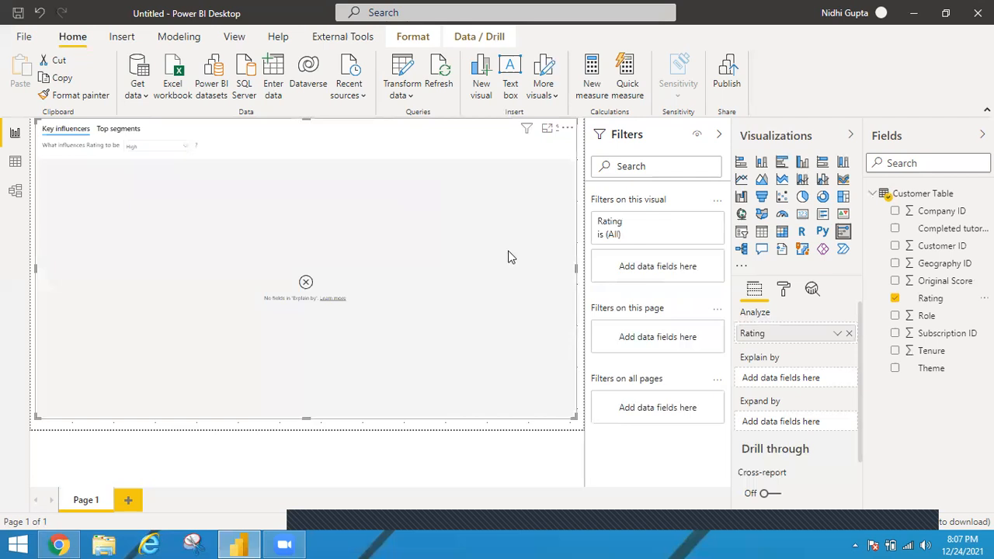
left_click(547, 132)
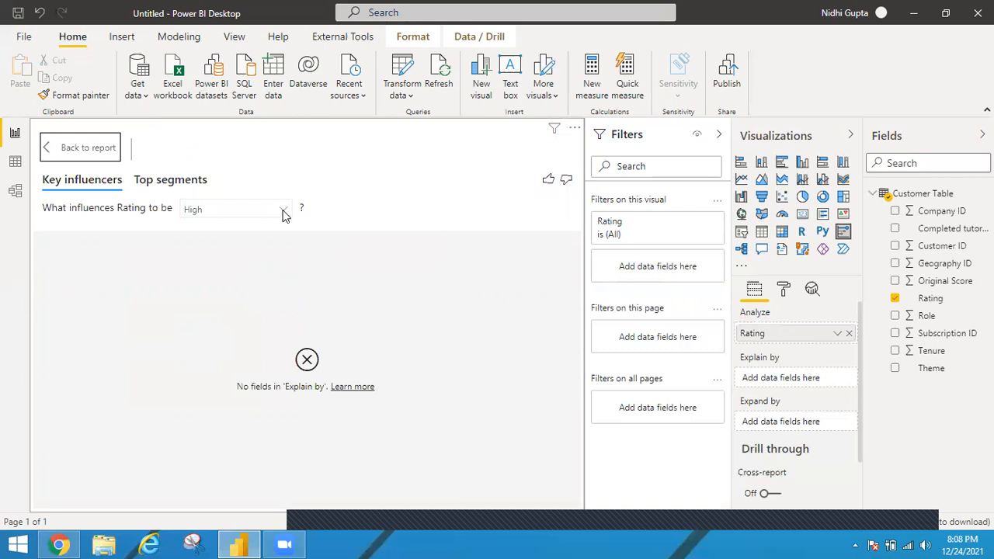
Step: Keep High as the target Rating value and add Tenure as an Explain by field
left_click(284, 213)
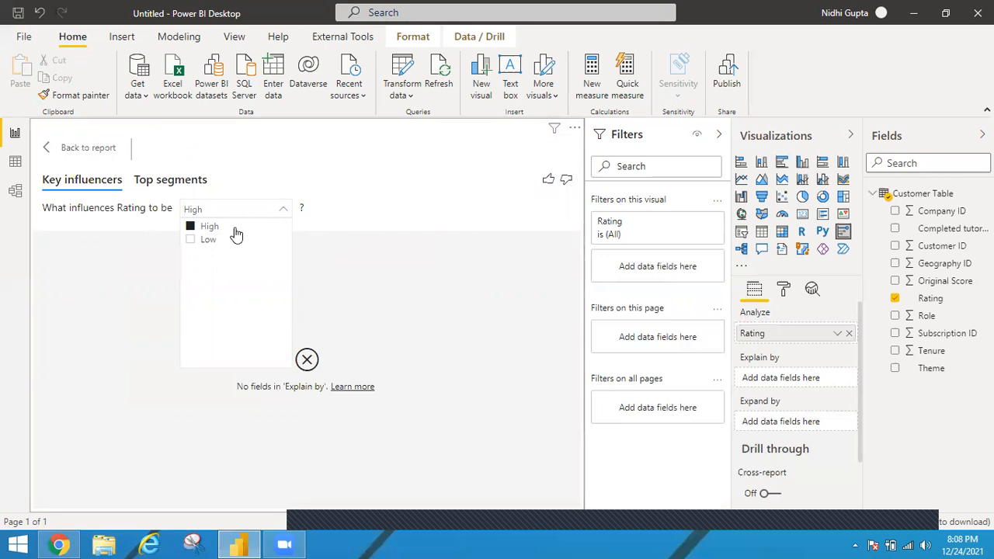
left_click(291, 233)
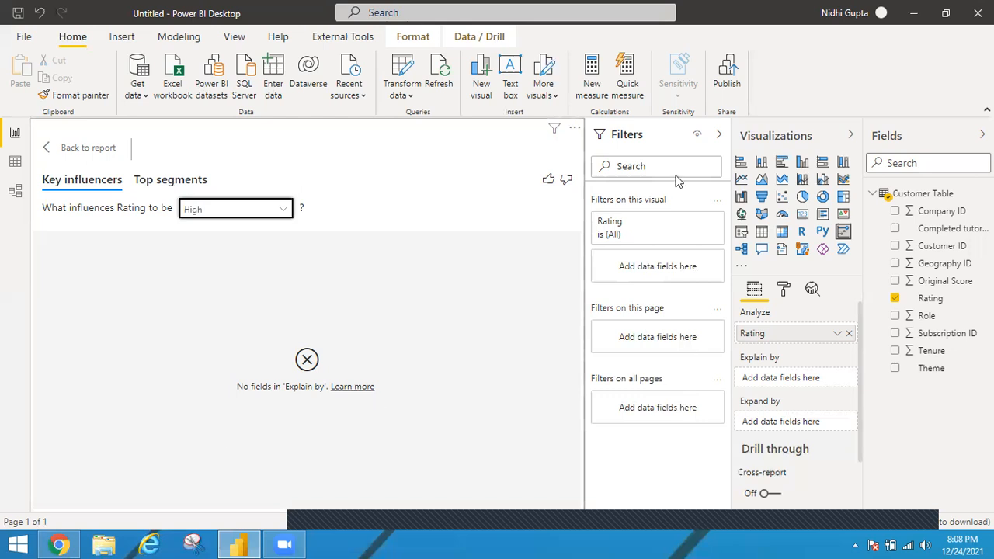
left_click(543, 509)
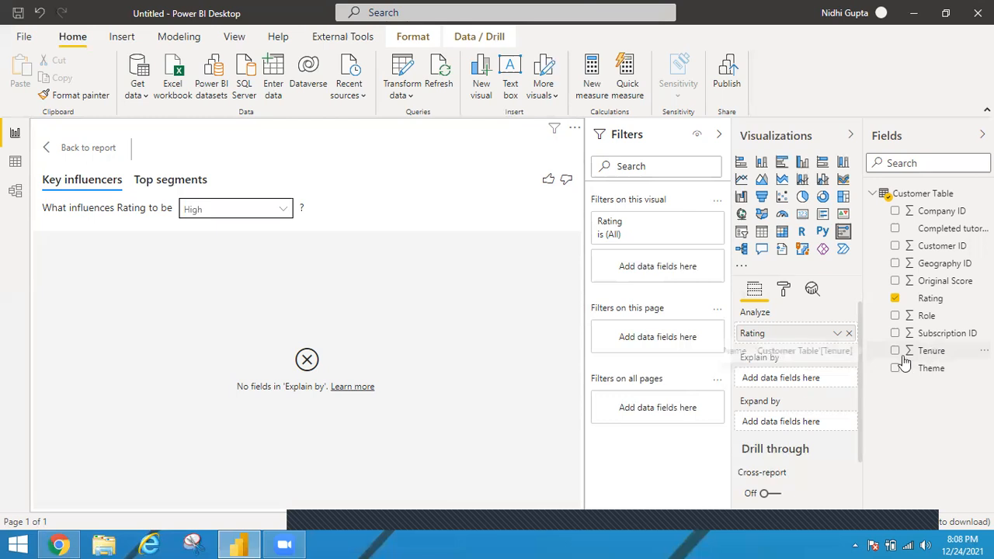
left_click_drag(766, 392, 782, 383)
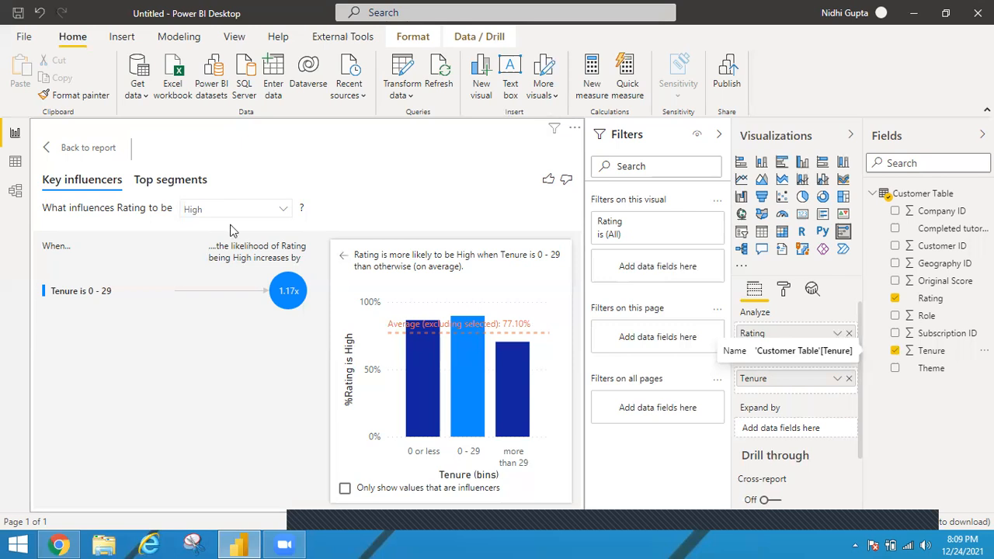
Step: Switch the target Rating value to Low and show the chart for the influencer "Tenure is 0 or less"
left_click(274, 211)
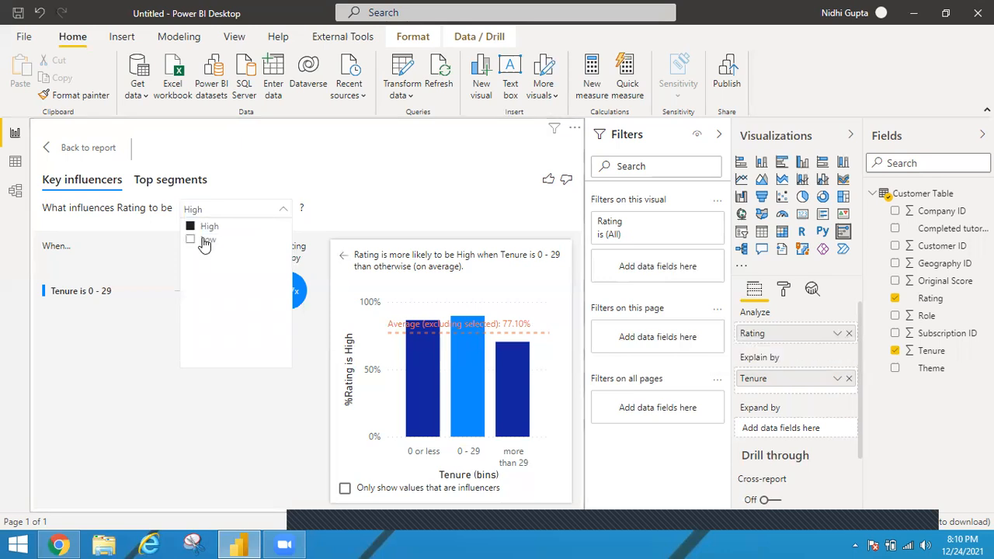
left_click(200, 241)
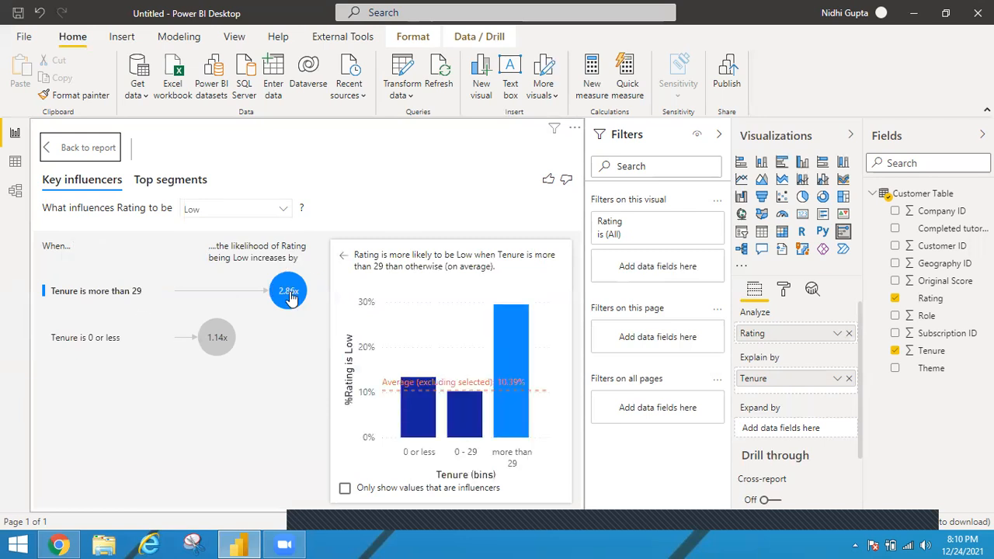
mouse_move(289, 298)
left_click(217, 339)
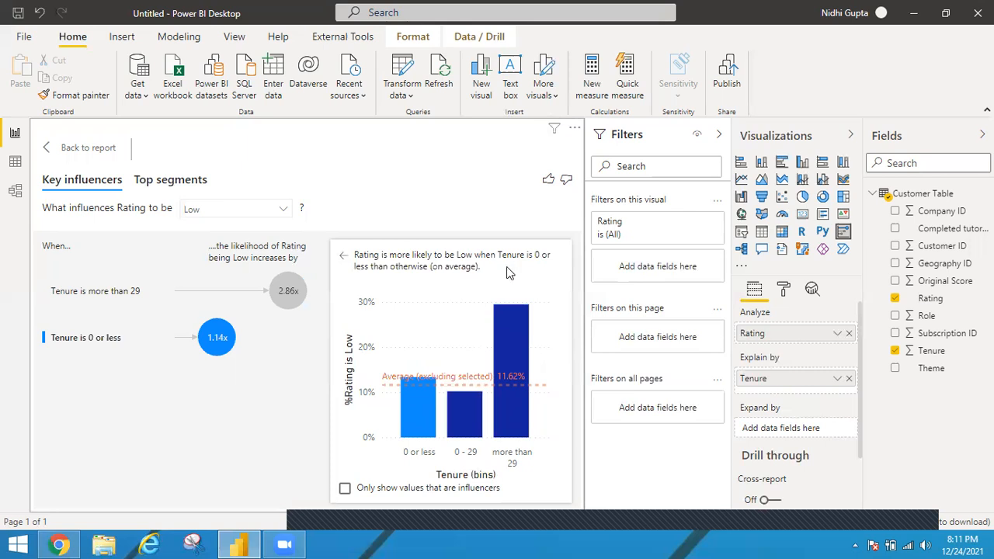
Step: Add Theme and Completed tutorial as further Explain by fields of the key influencers visual
left_click_drag(935, 372, 790, 390)
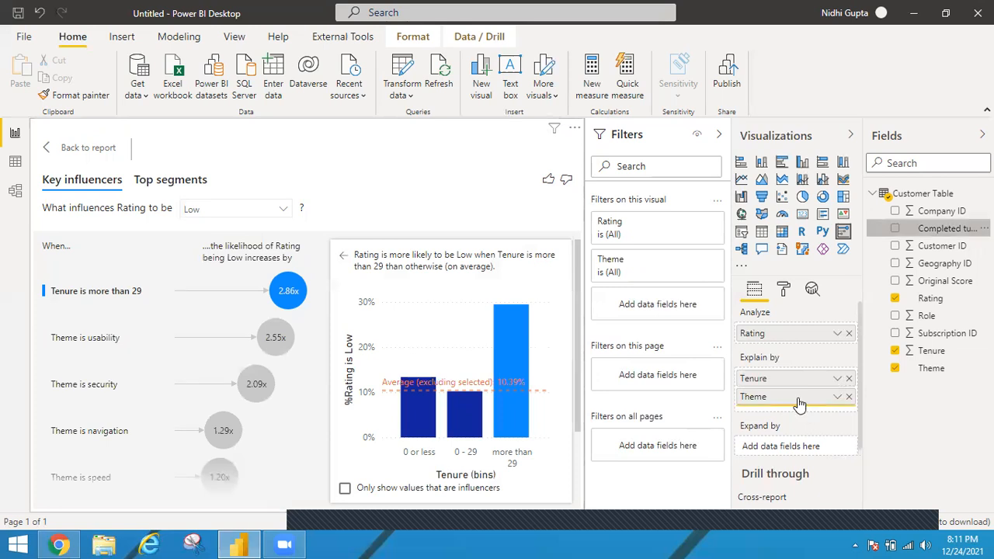
left_click_drag(947, 228, 800, 404)
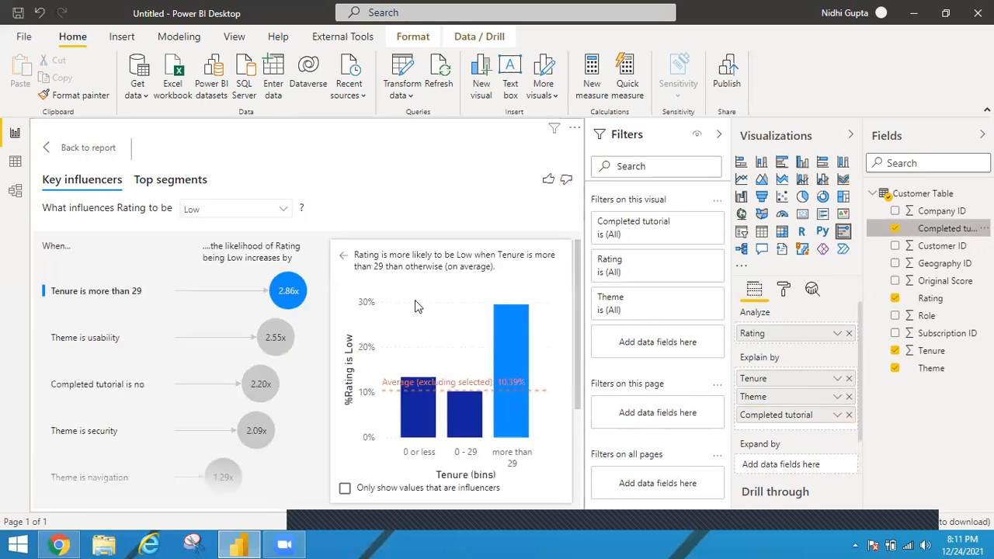
Step: Examine the charts for the influencers "Theme is usability", "Completed tutorial is no" and "Theme is security"
left_click(273, 334)
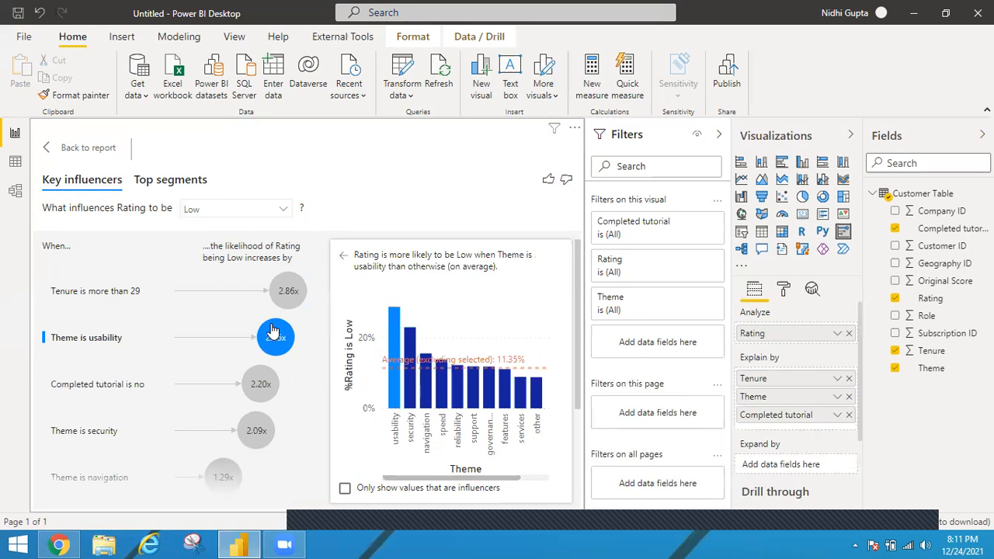
left_click(260, 381)
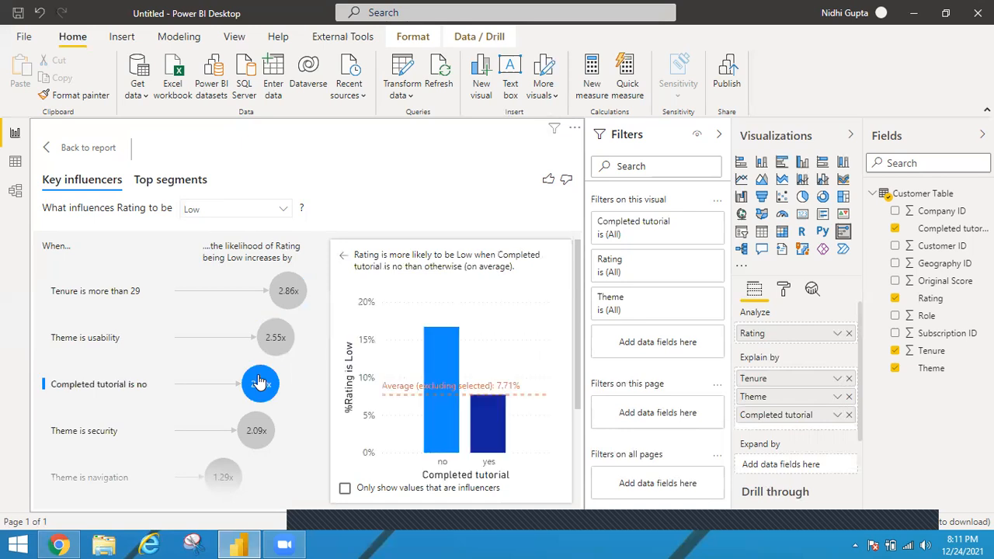
left_click(260, 426)
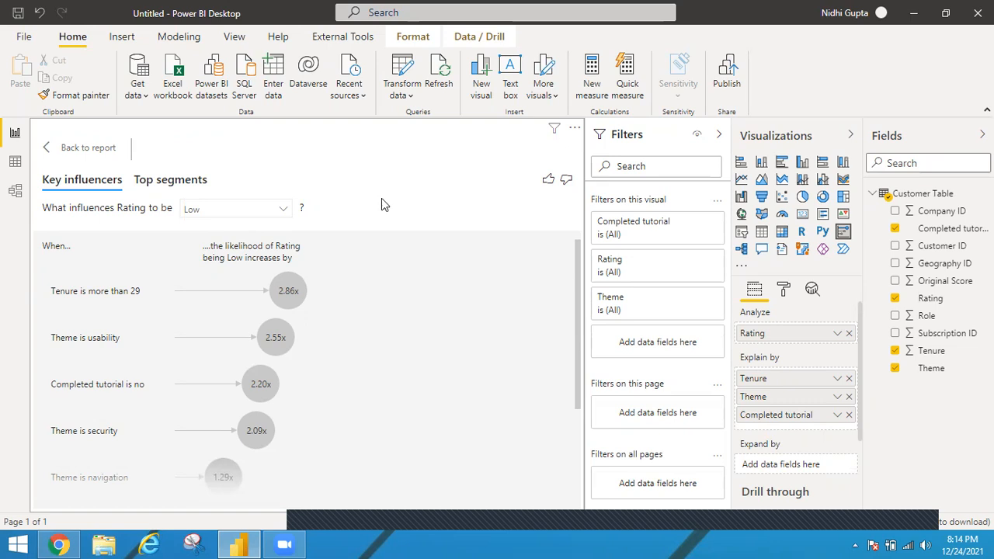
Step: Show the top segments for a Low Rating and inspect the details of Segment 1 and Segment 2
left_click(163, 187)
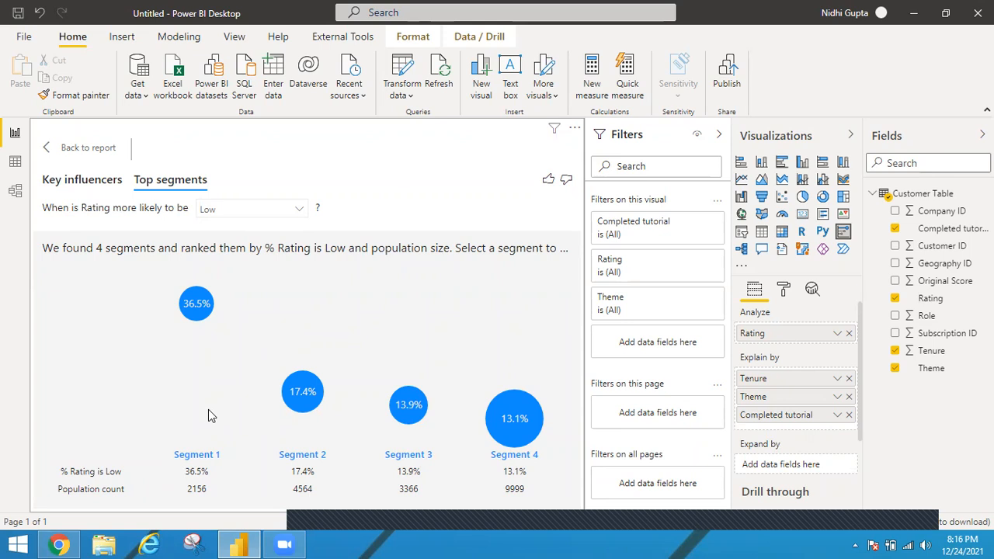
left_click(197, 307)
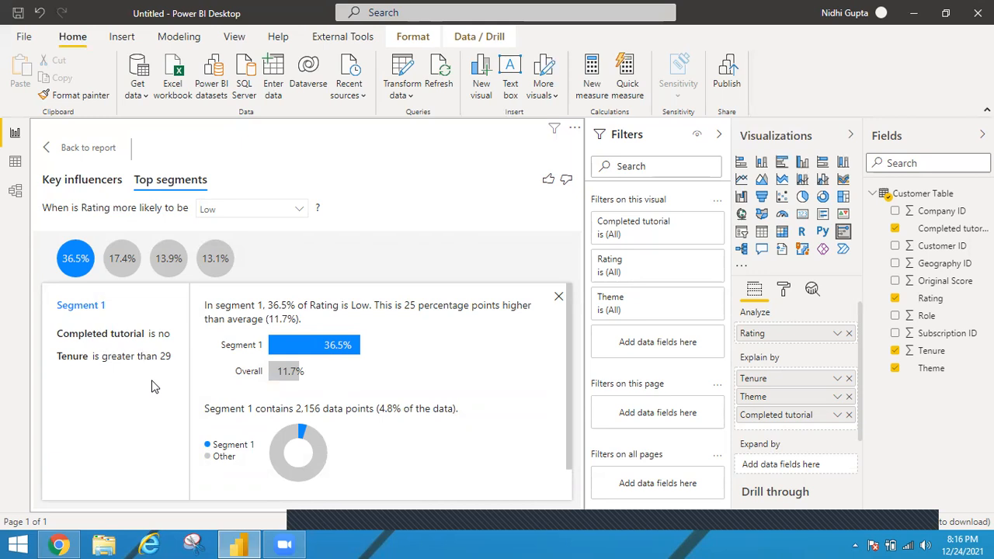
left_click(122, 258)
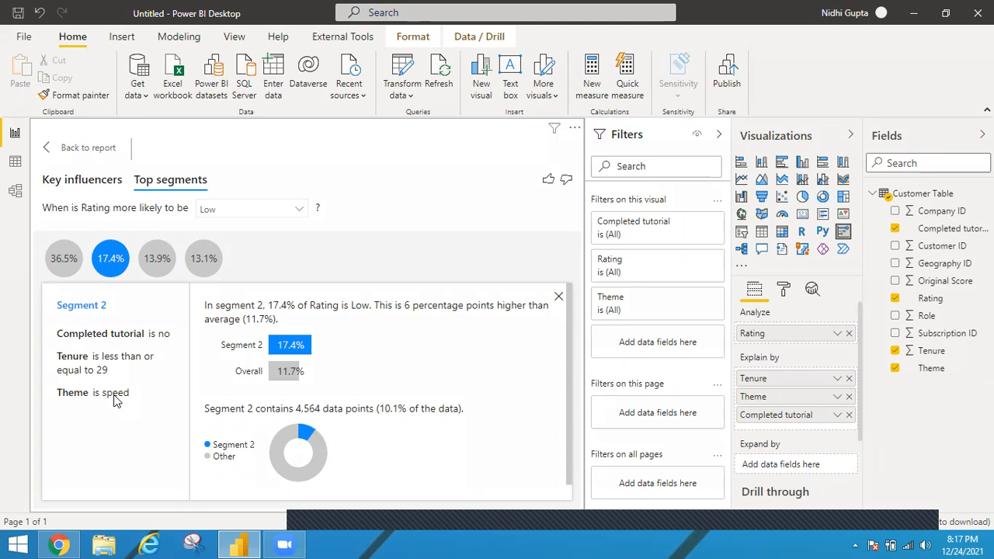
Step: Go back to the key influencers list, leave the focus view for the report, and add a second report page
left_click(97, 184)
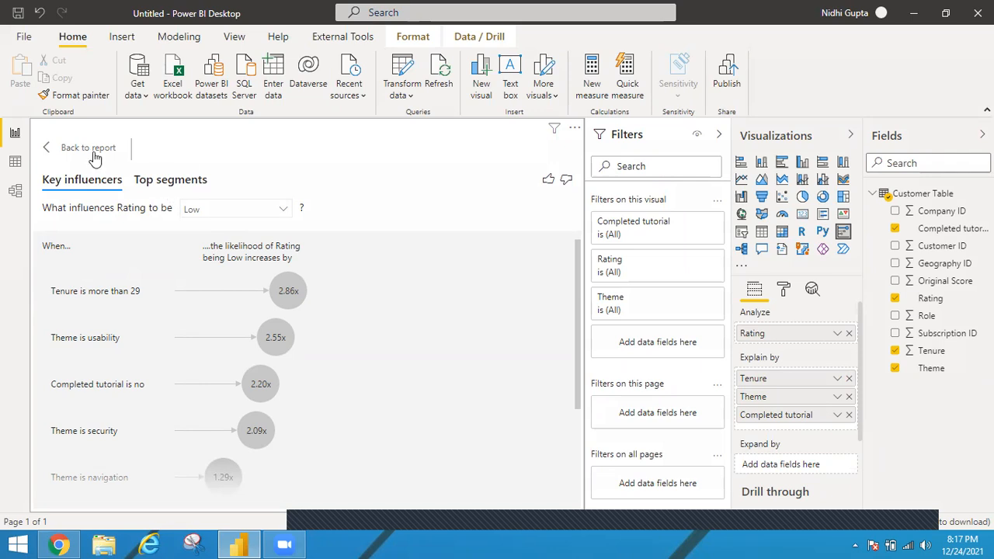
left_click(64, 156)
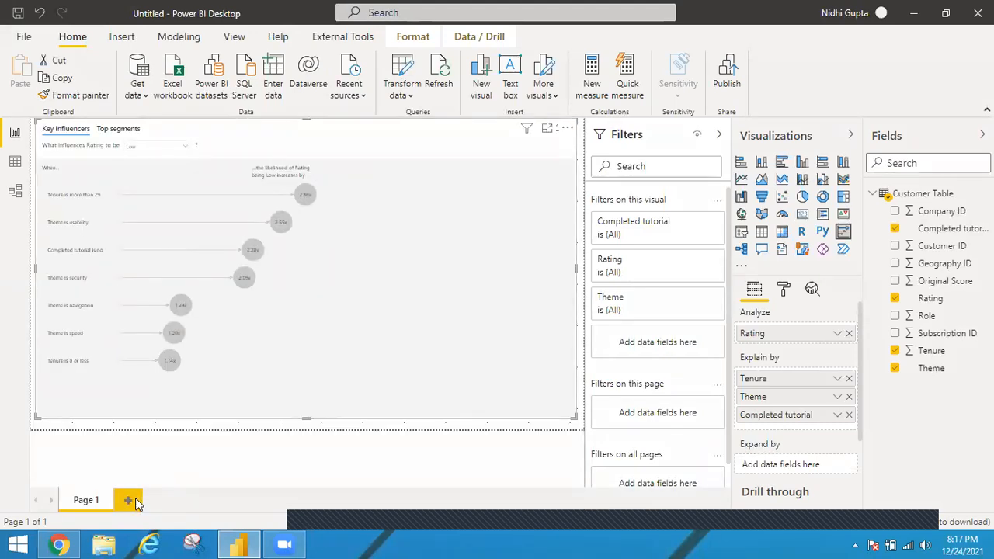
left_click(130, 501)
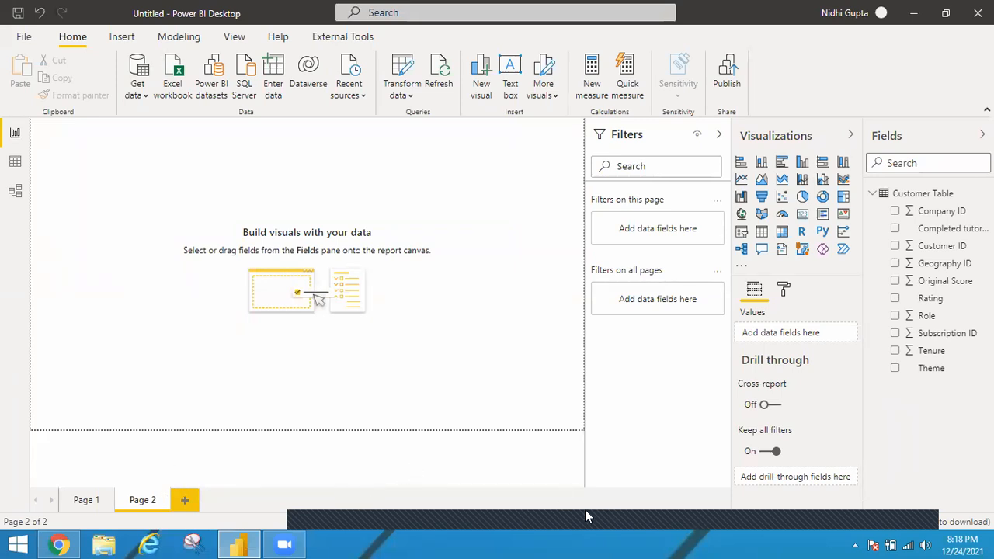
left_click(528, 513)
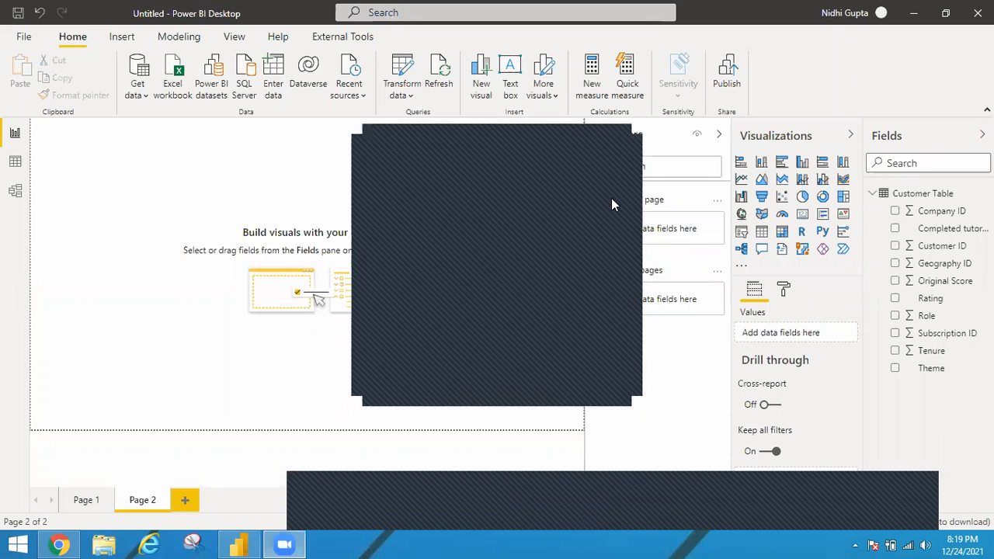
left_click(621, 149)
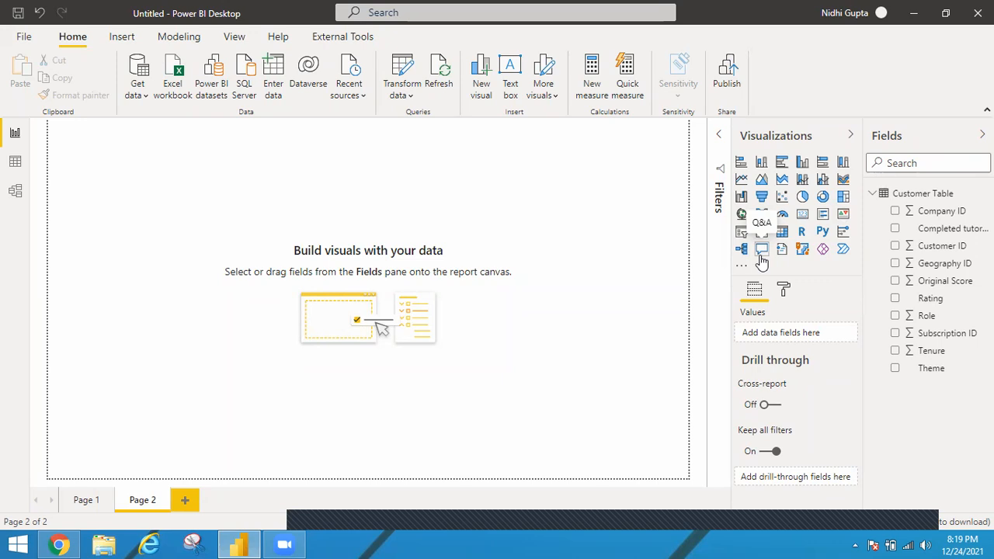
Step: Add a Q&A visual to Page 2 and enlarge it to about 1270 by 720 so it fills the page
left_click(761, 256)
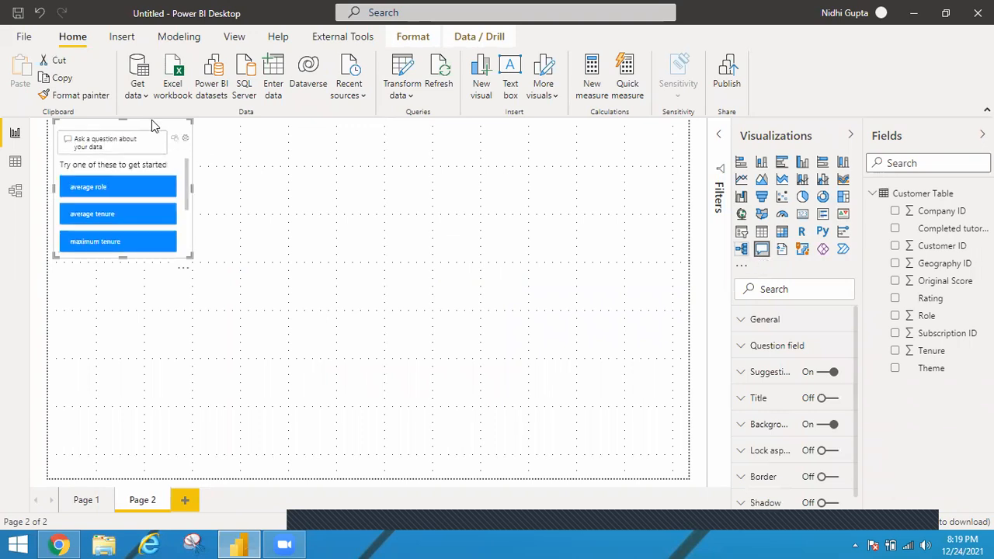
left_click_drag(186, 257, 680, 476)
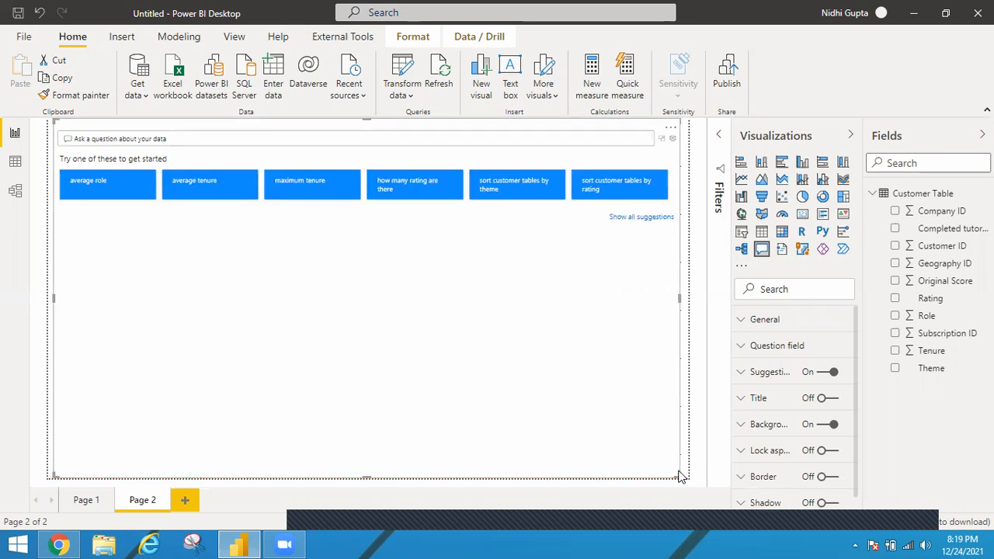
left_click_drag(680, 299, 688, 303)
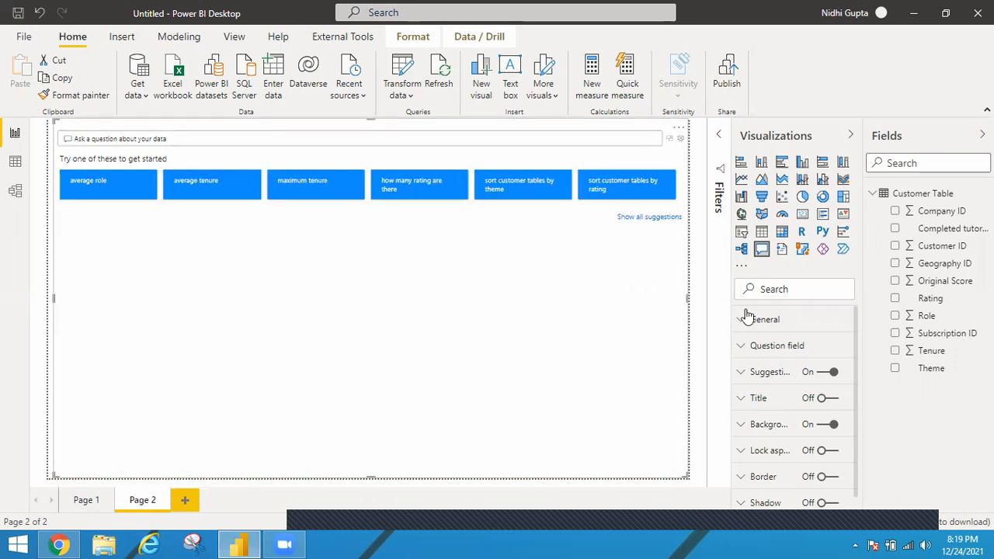
Step: Set the Q&A visual's question font size to 13 pt and increase its restatement font size
left_click(784, 357)
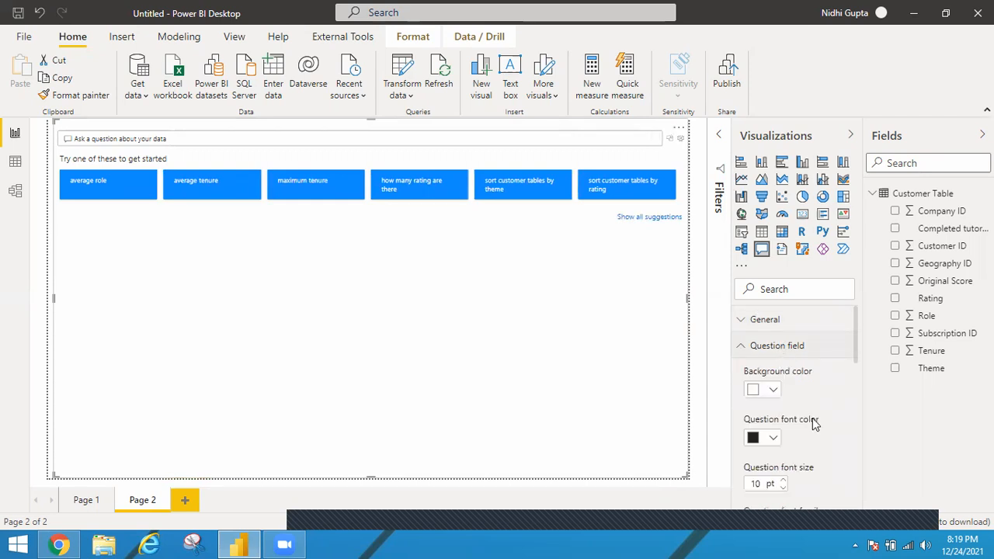
left_click(784, 480)
left_click(784, 480)
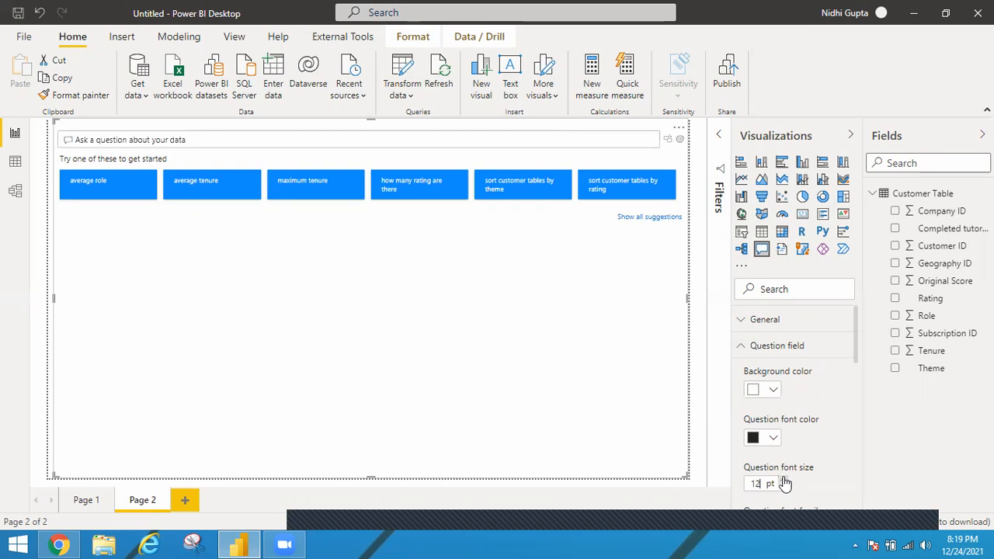
left_click(784, 480)
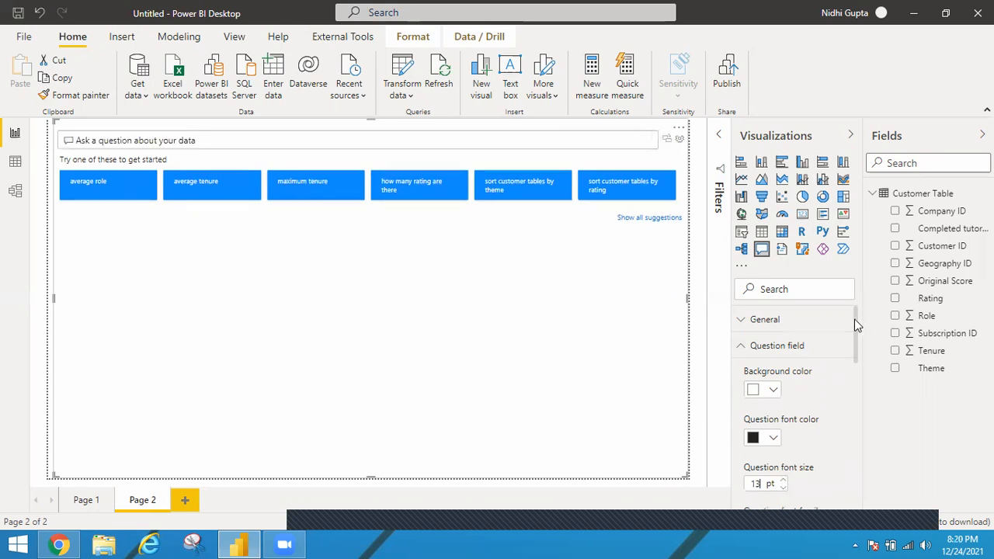
scroll(857, 351, "down", 5)
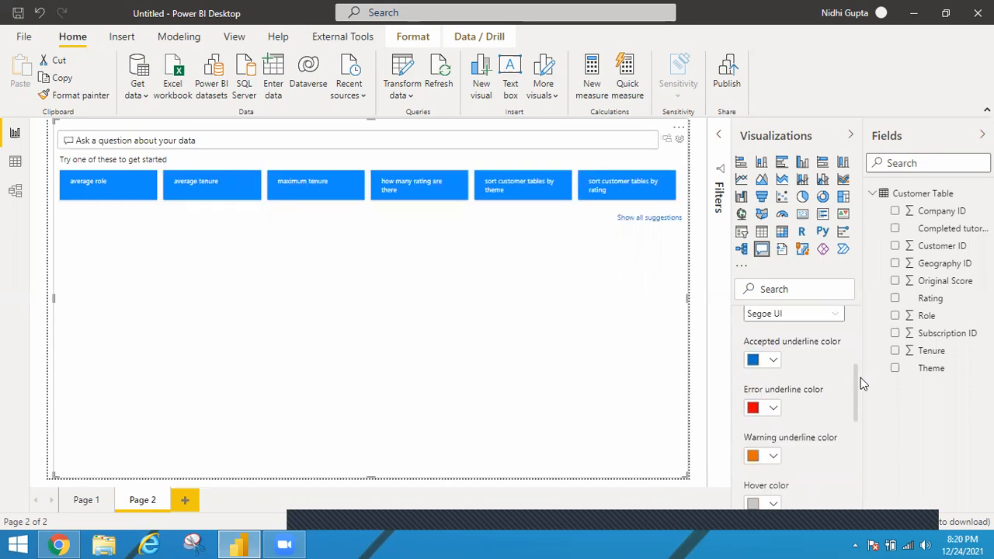
scroll(858, 394, "down", 5)
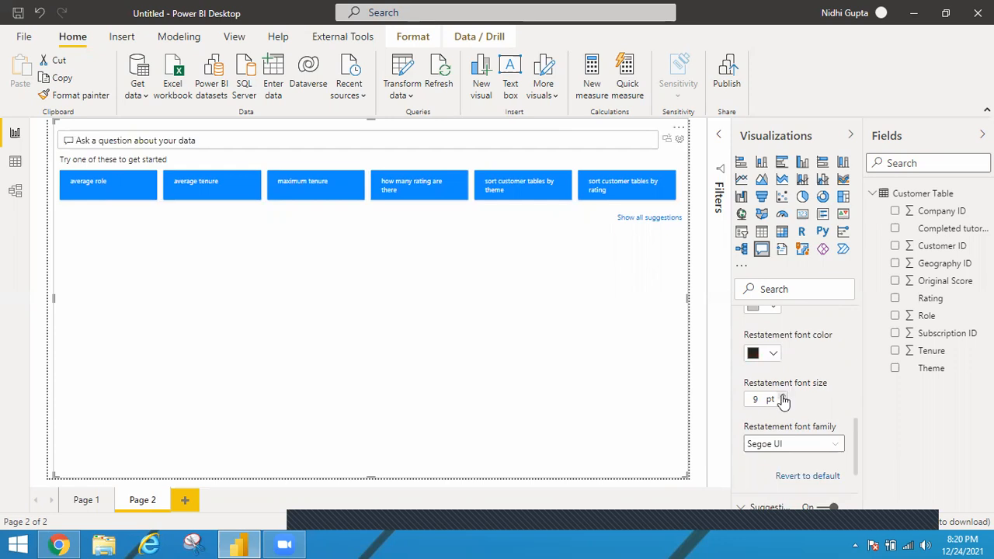
left_click(783, 396)
scroll(866, 462, "down", 3)
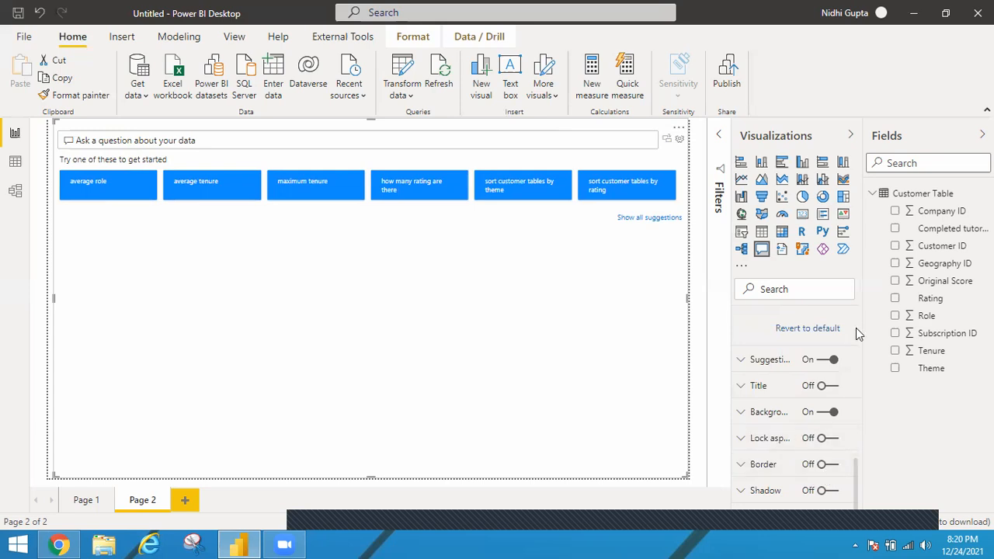
Step: Review the Q&A visual's question field formatting and its General position and size settings
scroll(856, 327, "up", 3)
scroll(855, 328, "up", 3)
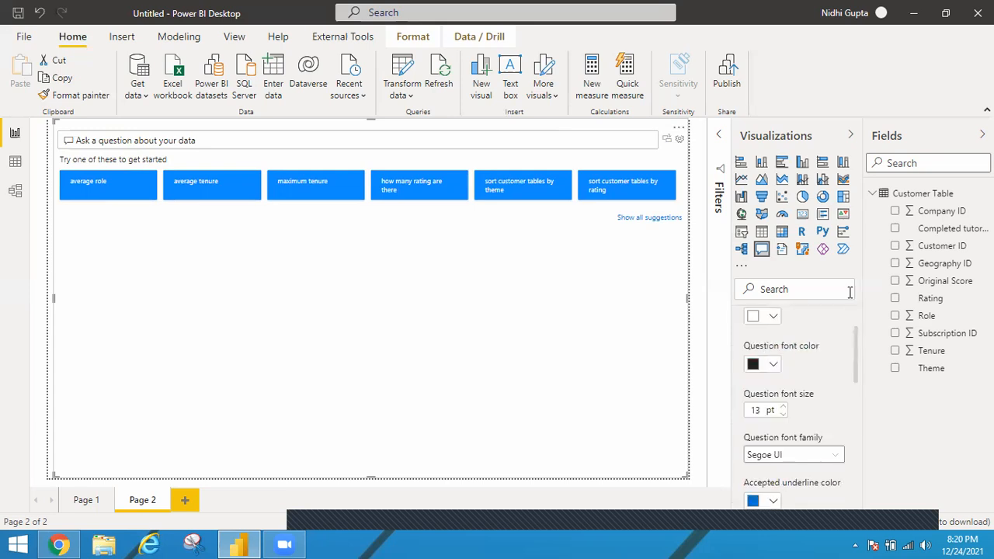
scroll(850, 302, "up", 2)
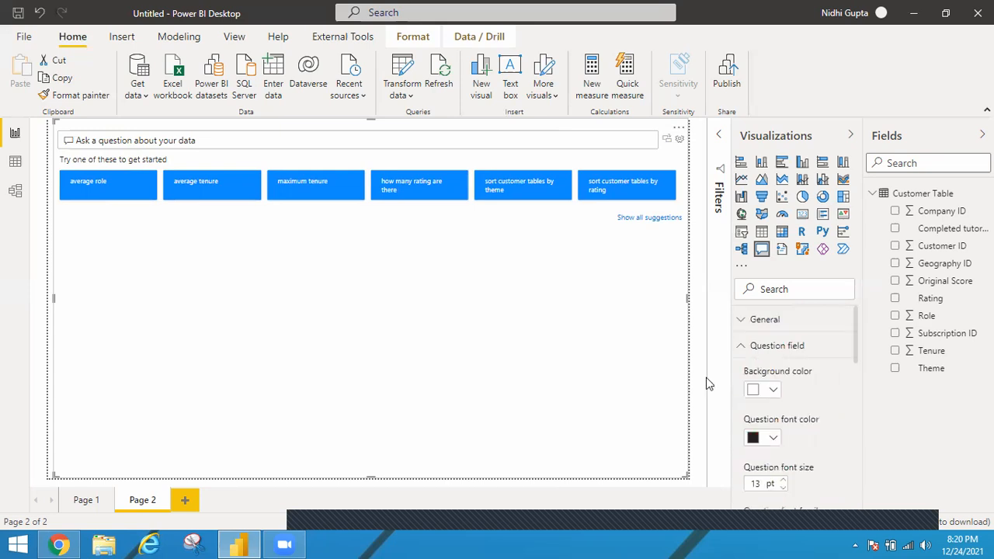
left_click(746, 324)
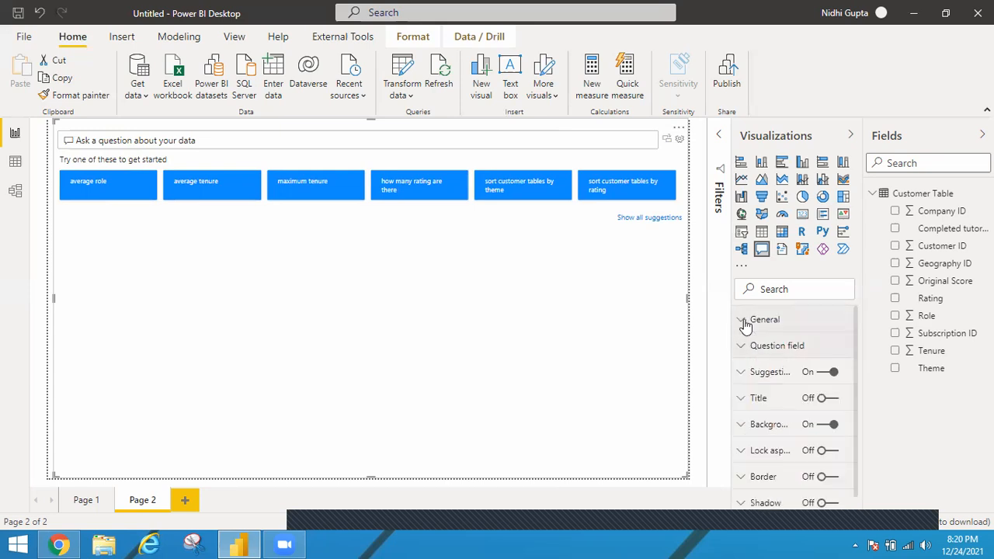
left_click(745, 323)
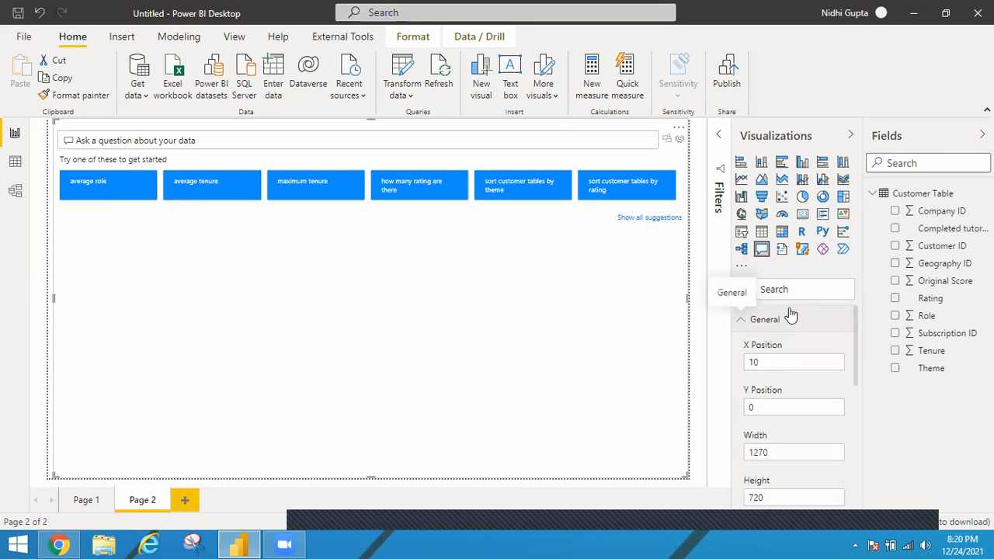
left_click(741, 323)
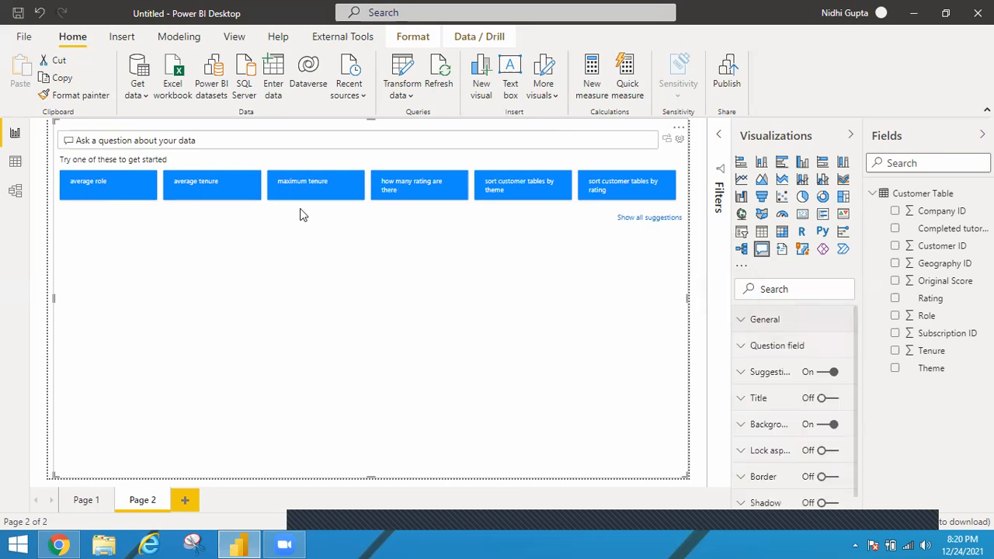
Step: Ask the Q&A visual for "Total Customers" and check the answer against the Customer Table's data
left_click(306, 140)
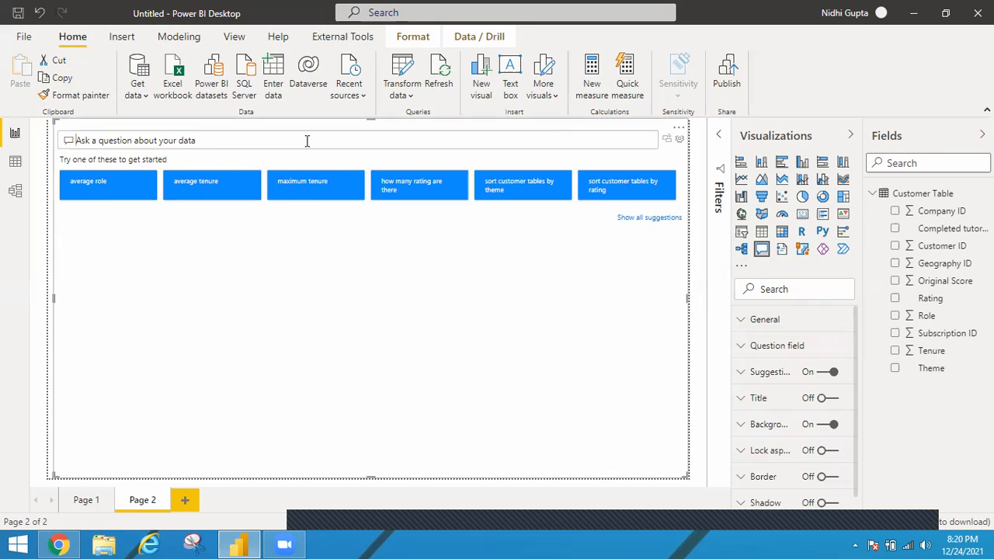
type("Total")
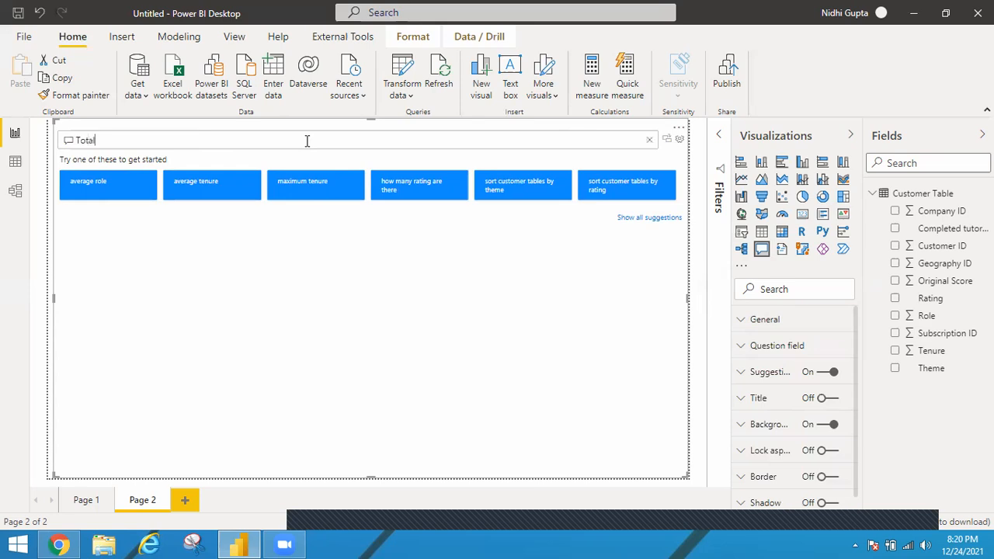
type(" Customers")
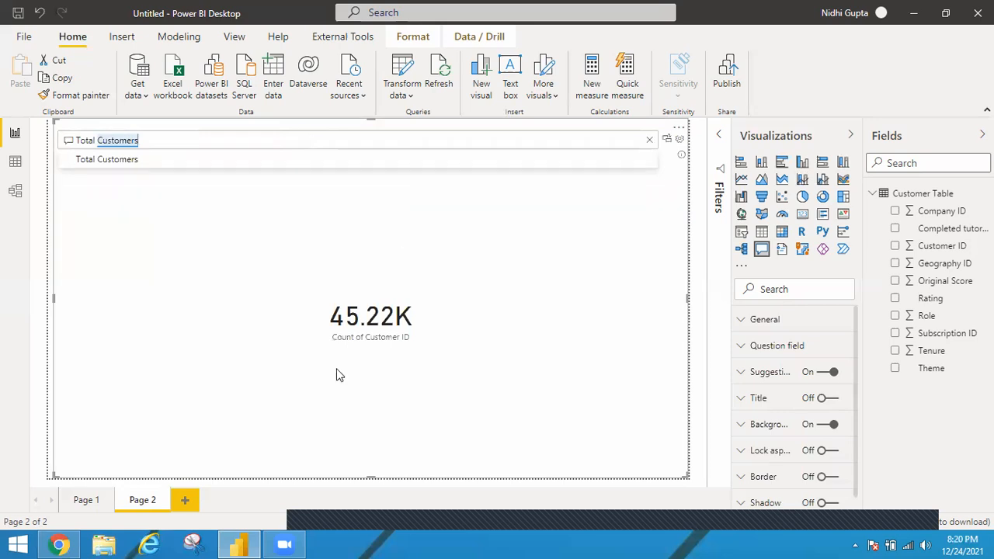
left_click(15, 160)
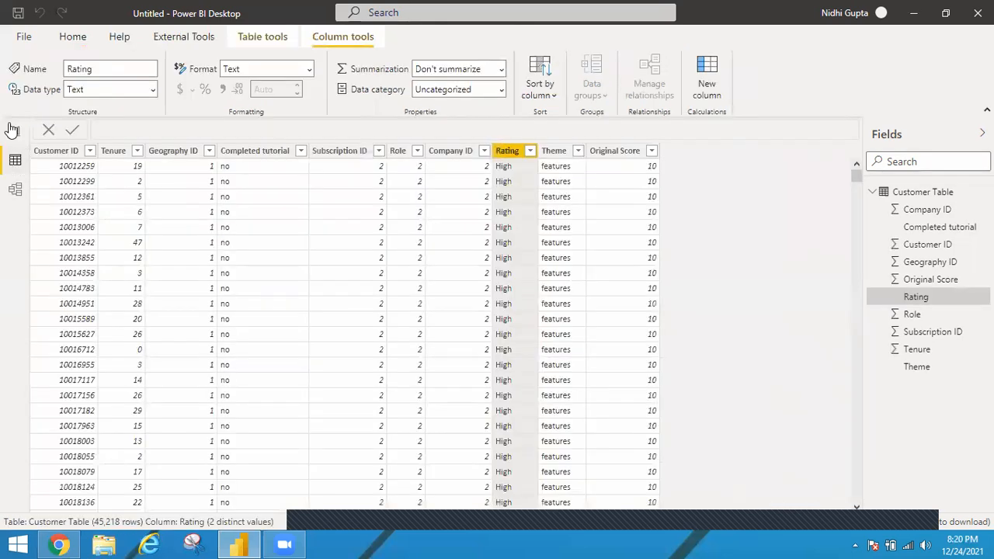
left_click(15, 132)
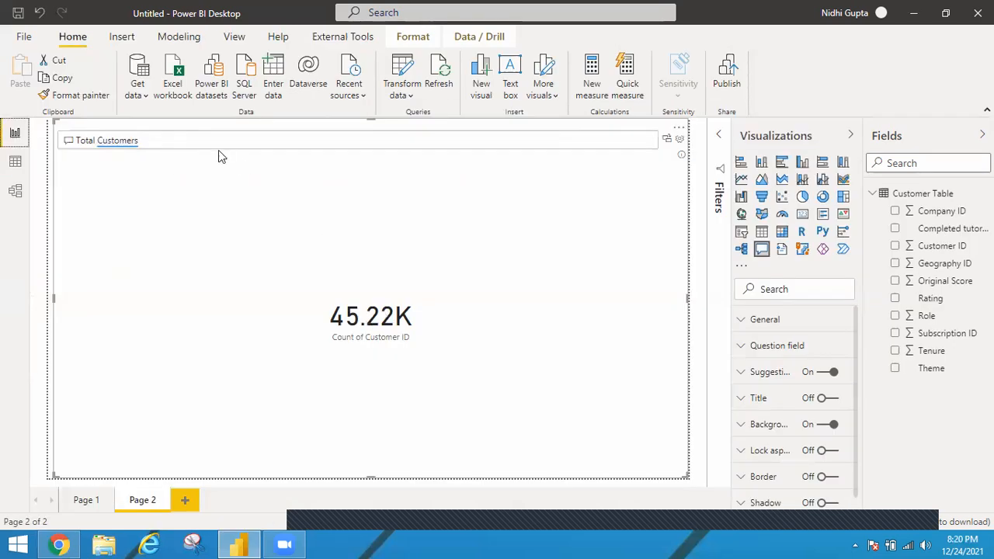
Step: Extend the Q&A question to "Total Customers By Theme"
double_click(174, 140)
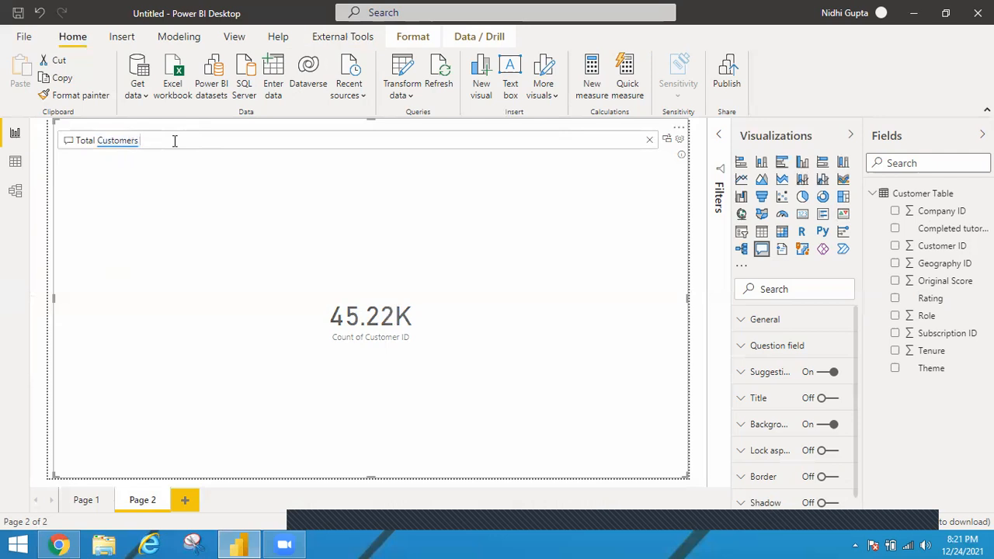
type("By")
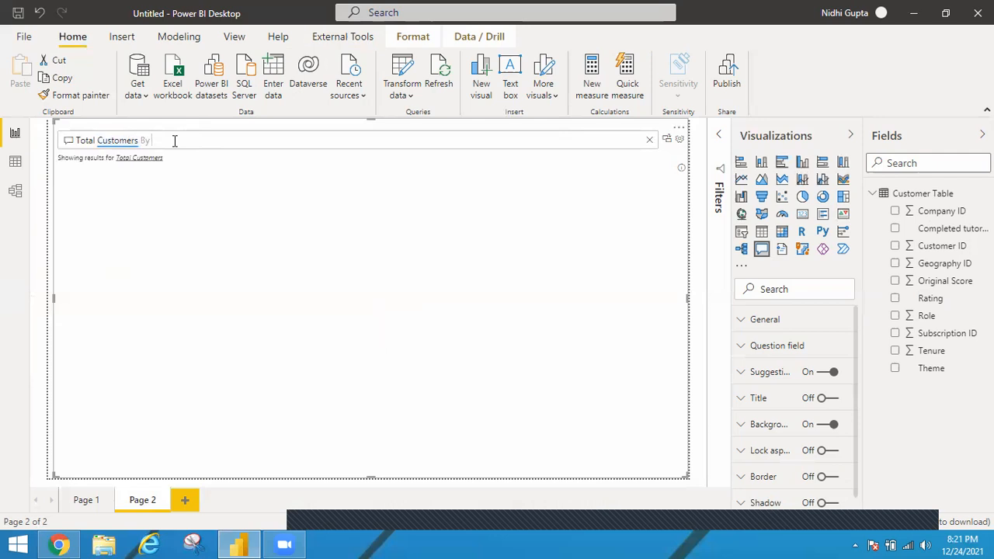
type(" Them")
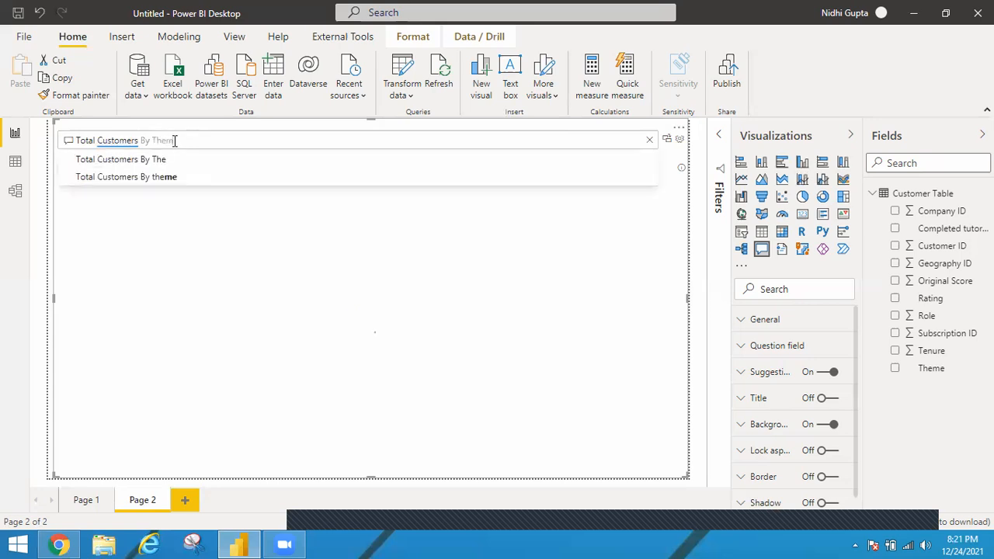
type("e")
key("Return")
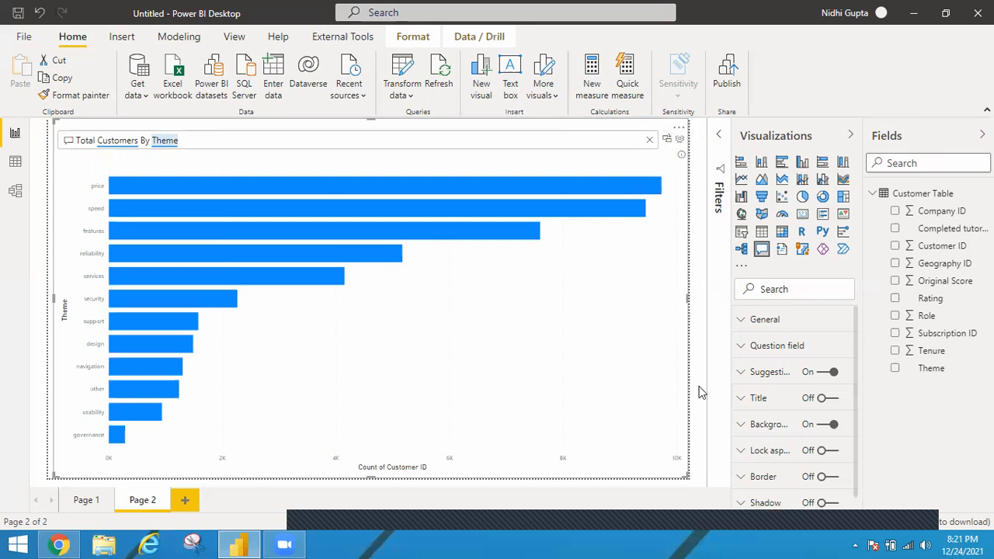
Step: Convert the Q&A result into a standard visual and change it back into a Q&A visual
left_click(668, 144)
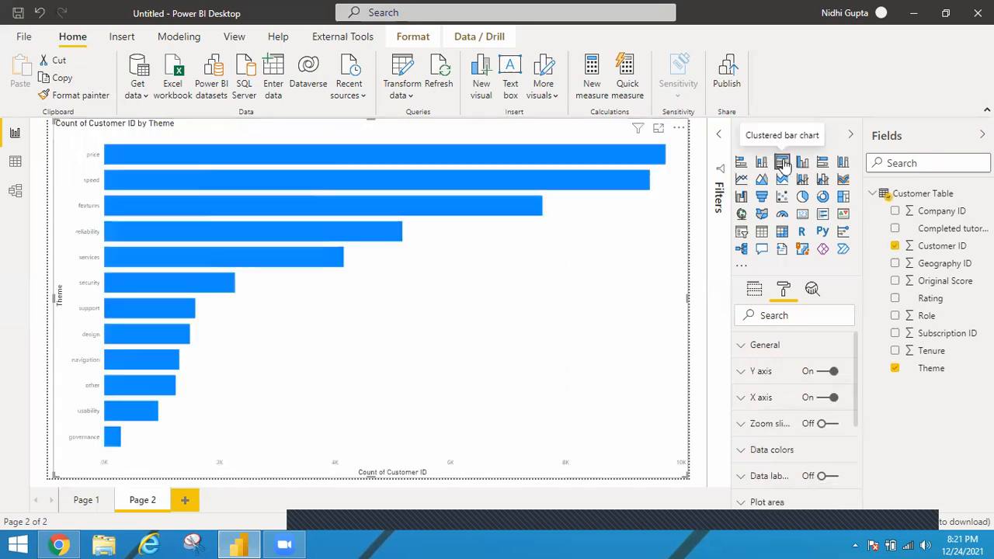
left_click(762, 250)
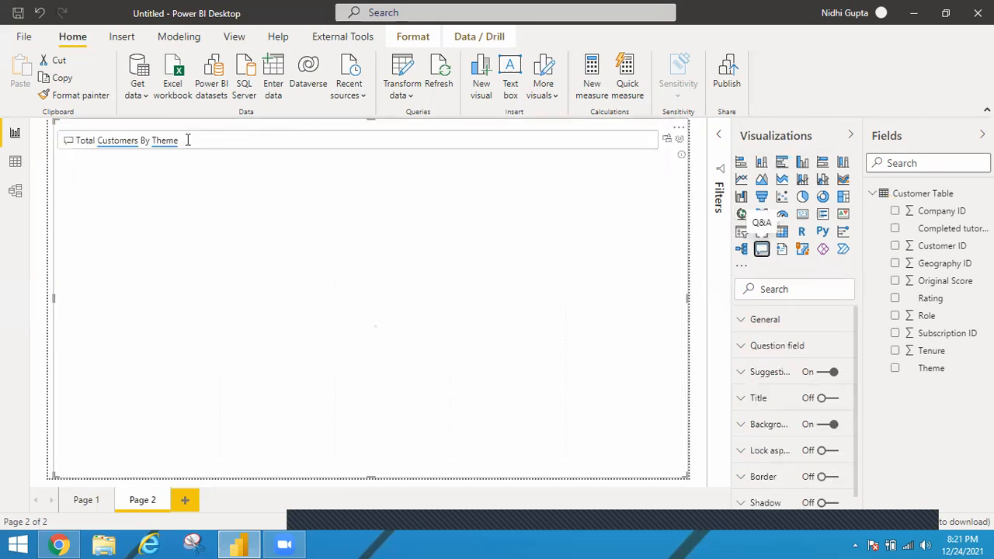
Step: Change the Q&A question to "Total Customers By completed tutorial" and request the result "as pie"
left_click(172, 143)
double_click(172, 142)
key("BackSpace")
type("Completed")
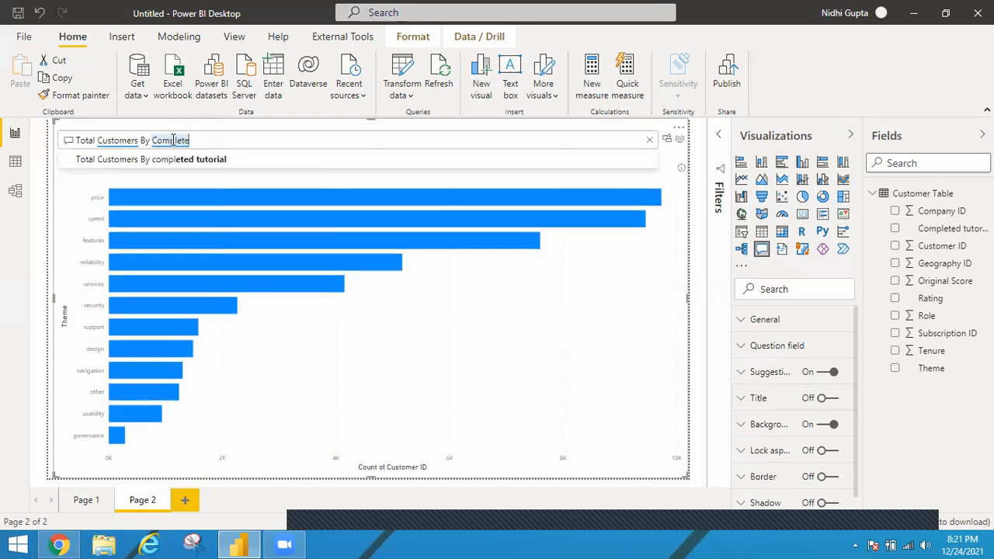
left_click(200, 159)
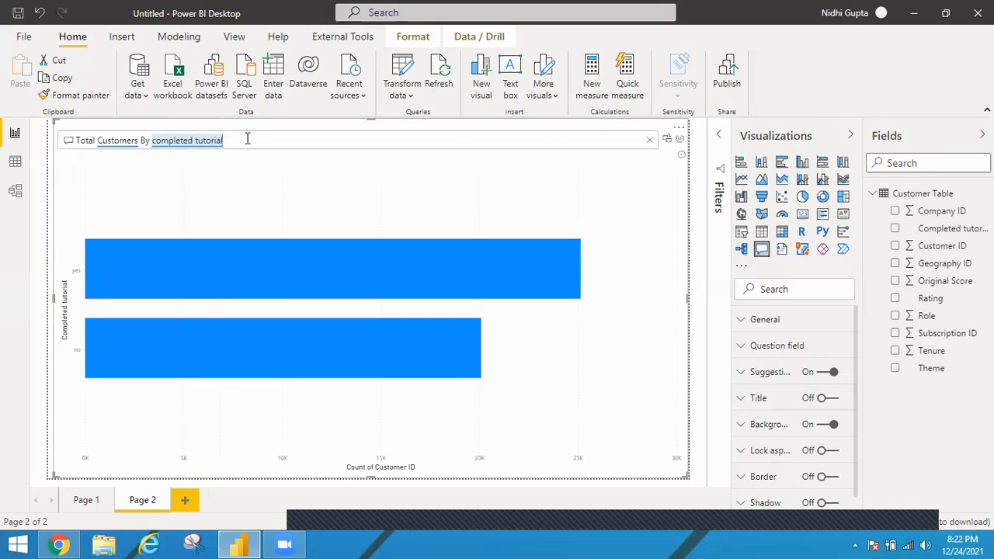
type("as pie")
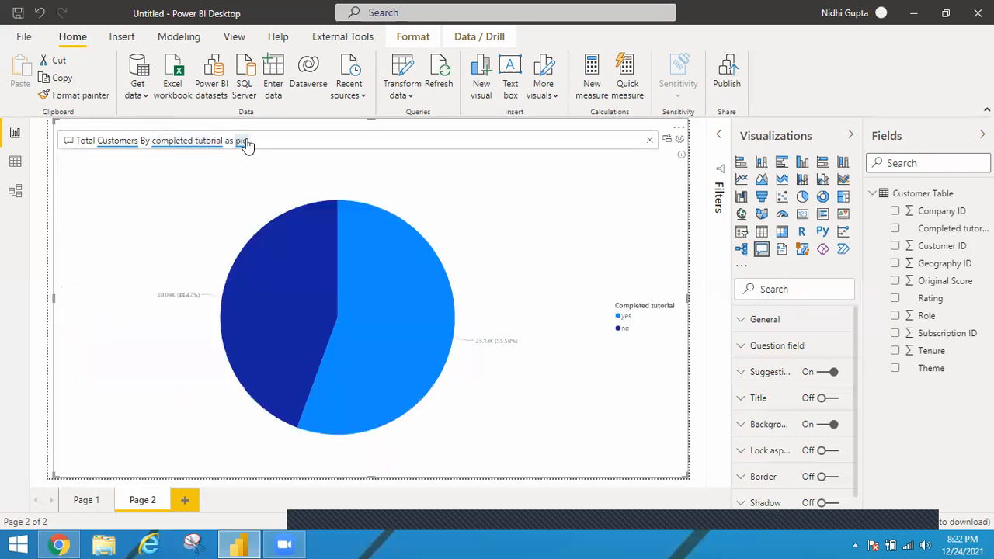
Step: Replace "pie" in the Q&A question with "doughnut" to show total customers by completed tutorial as a doughnut chart
double_click(240, 146)
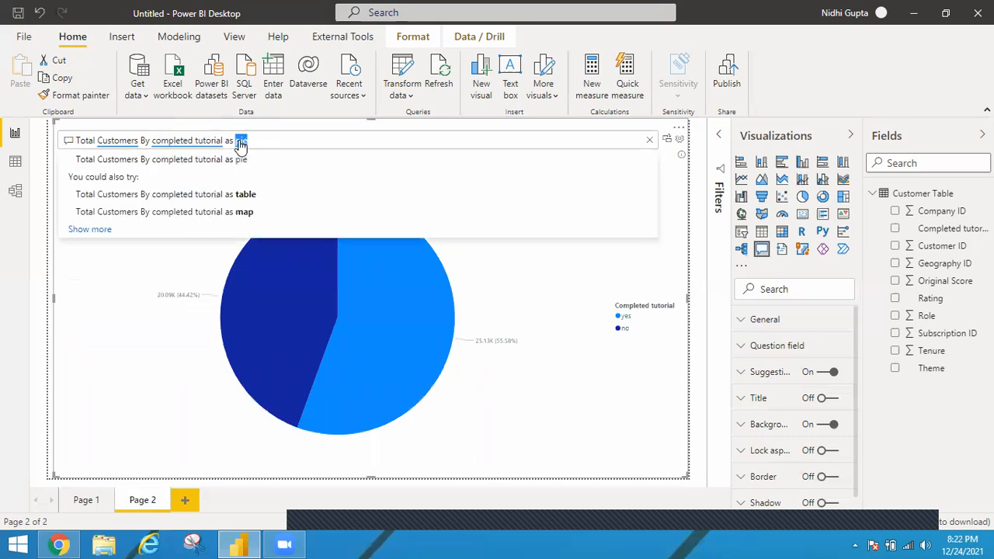
type("dough")
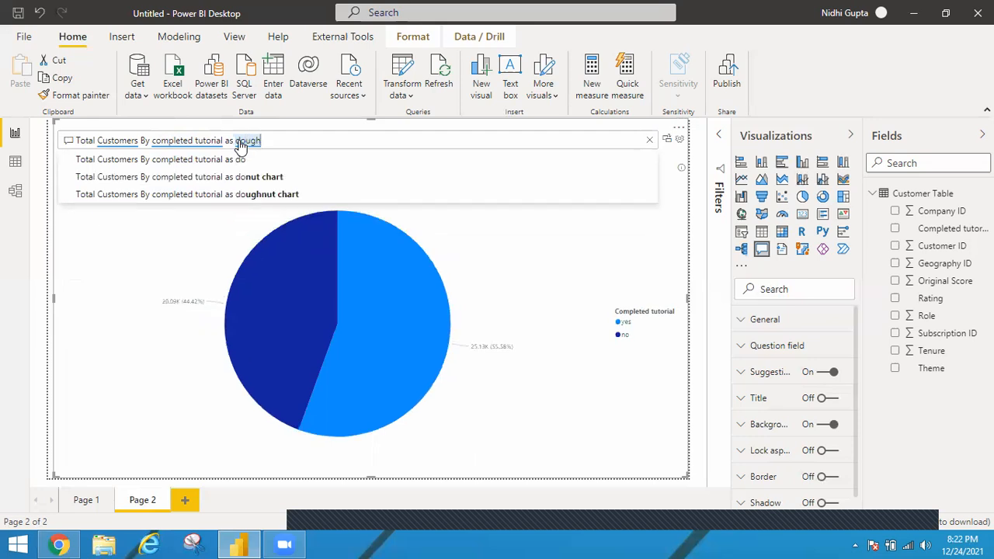
type("nut")
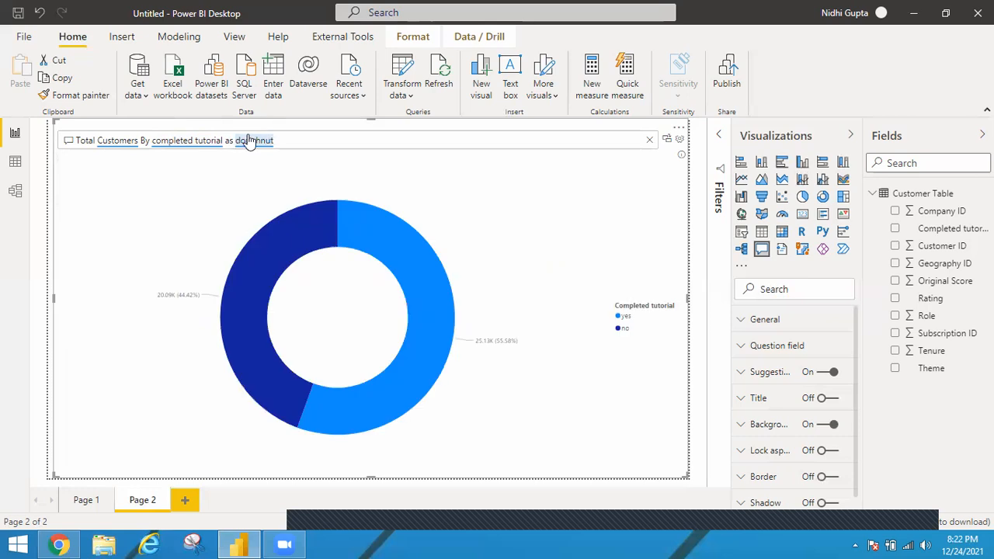
Step: Replace "doughnut" in the Q&A question with "table" to show total customers by completed tutorial as a table
double_click(250, 141)
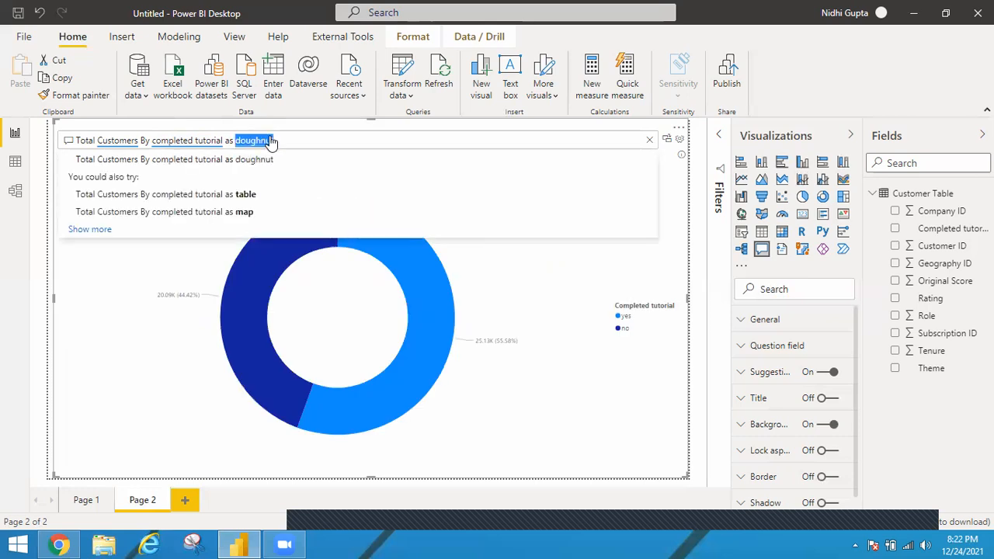
type("table")
key("Return")
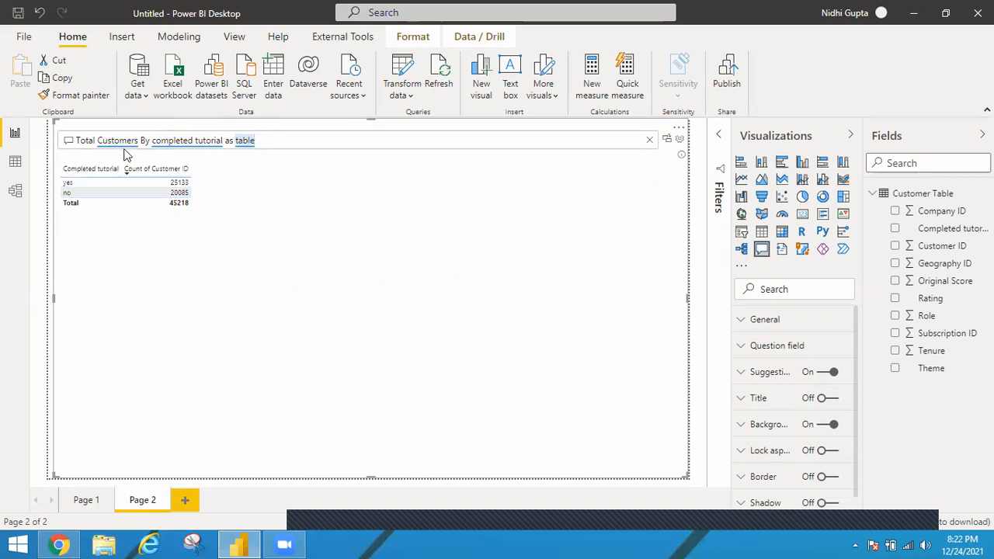
Step: Try putting "sort" in front of the Q&A question and remove the word again
left_click(79, 140)
type("sort")
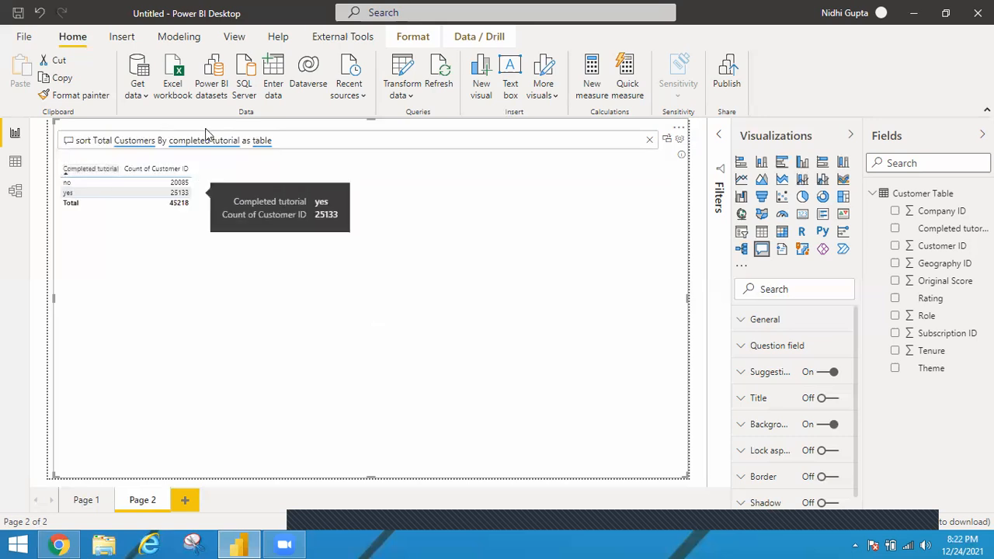
left_click_drag(177, 147, 238, 148)
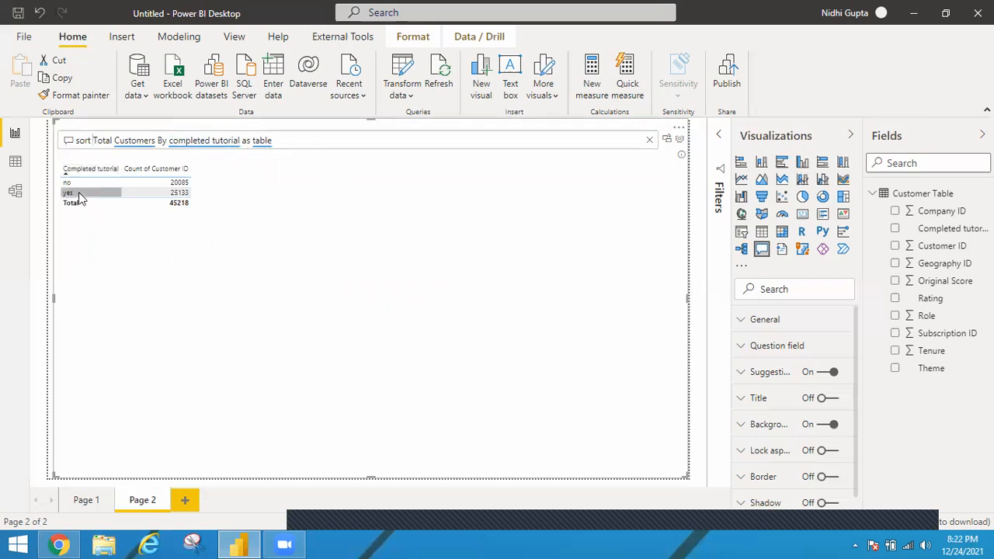
double_click(84, 141)
key("BackSpace")
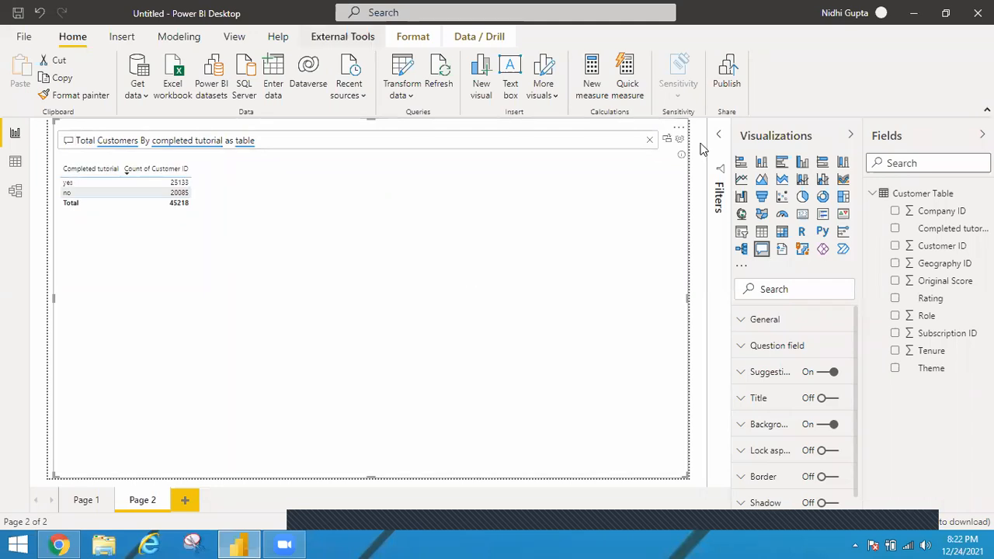
Step: Clear the question and view the answers to the suggestions "how many rating are there", "average tenure" and "sort customer tables by rating"
left_click(651, 140)
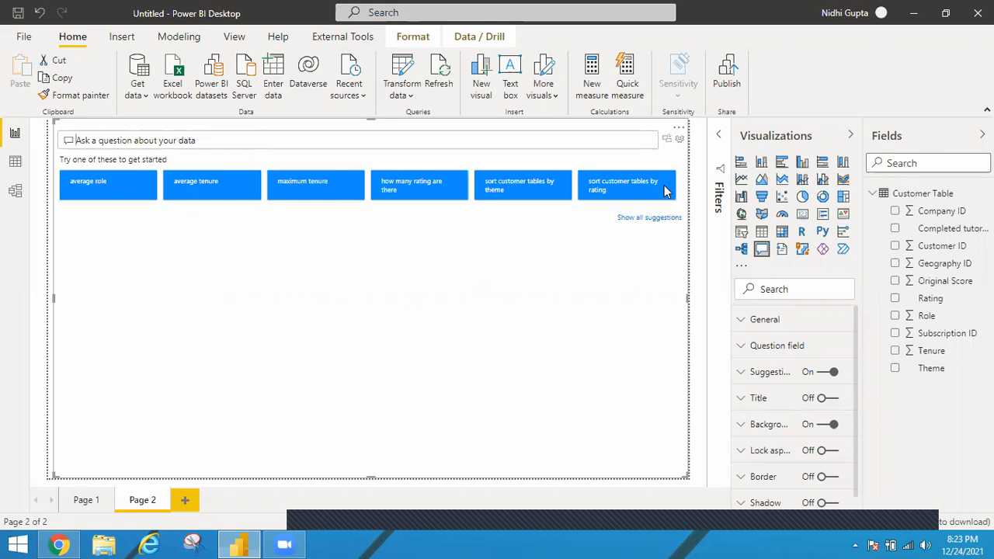
left_click(401, 191)
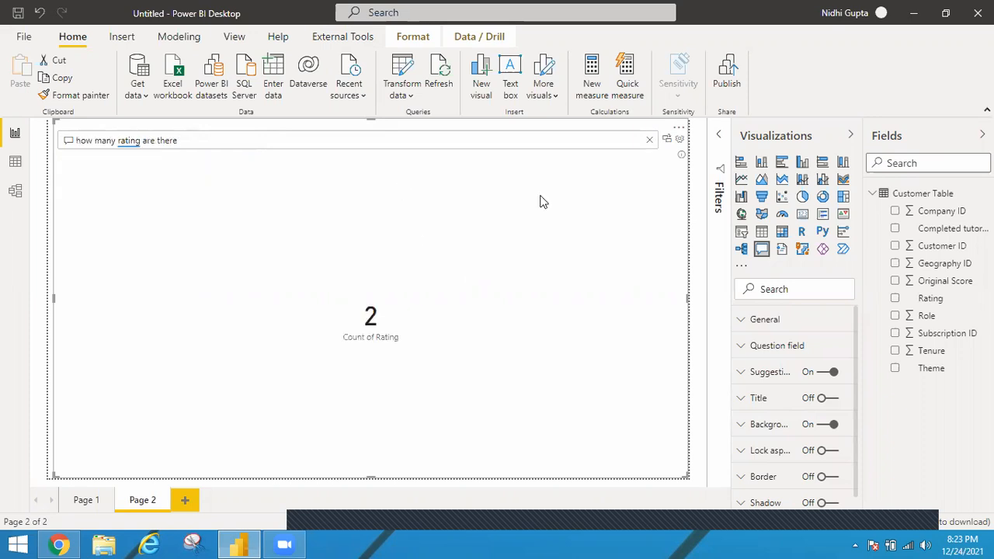
left_click(650, 141)
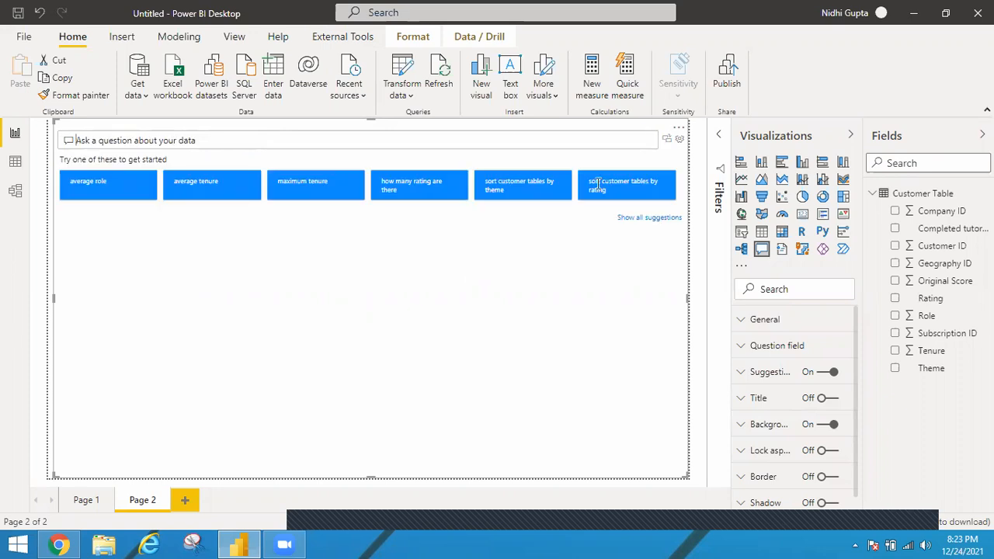
left_click(228, 187)
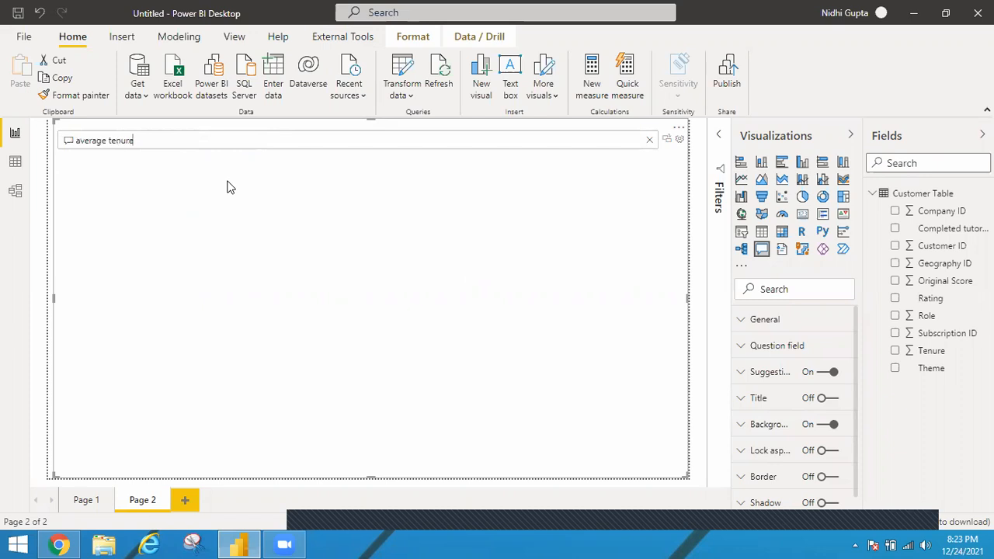
left_click(648, 142)
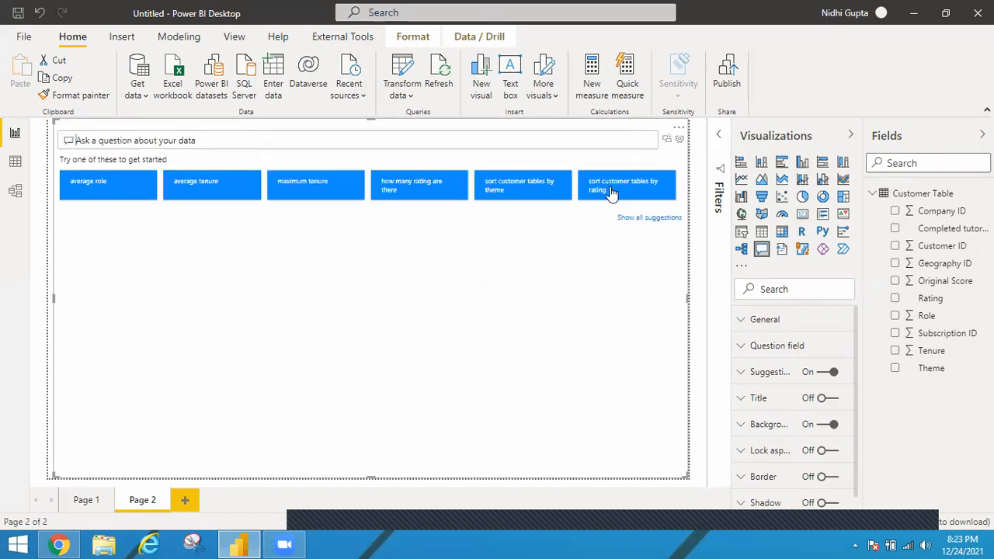
left_click(613, 191)
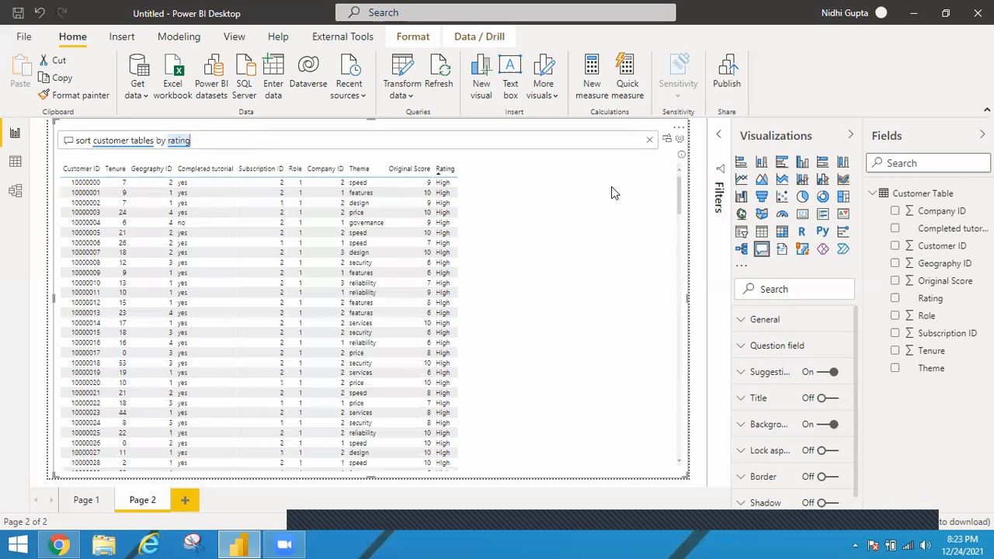
left_click(650, 139)
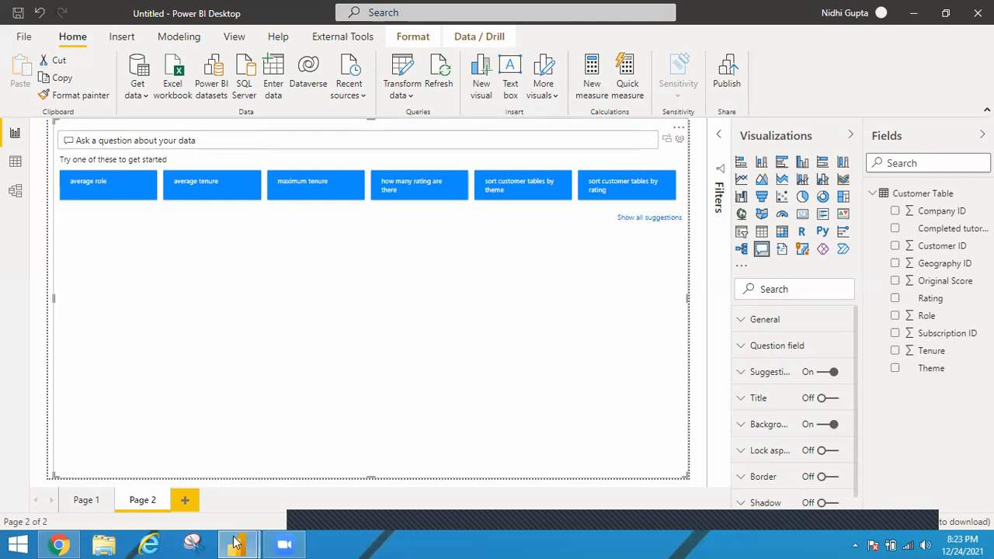
Step: In the Q&A setup's field synonyms, add the terms "Subscribers" and "Subscriber" for the Customer Table
mouse_move(253, 541)
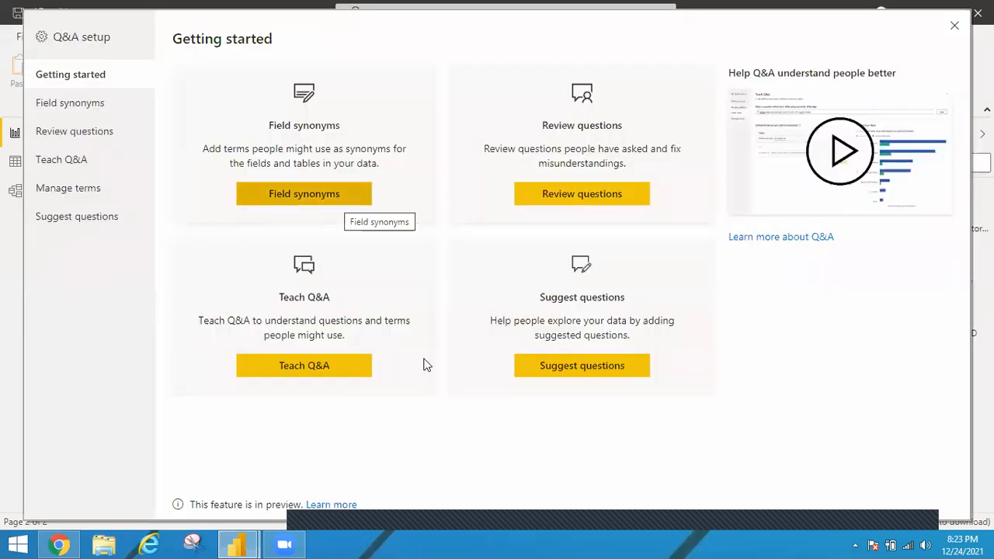
left_click(348, 190)
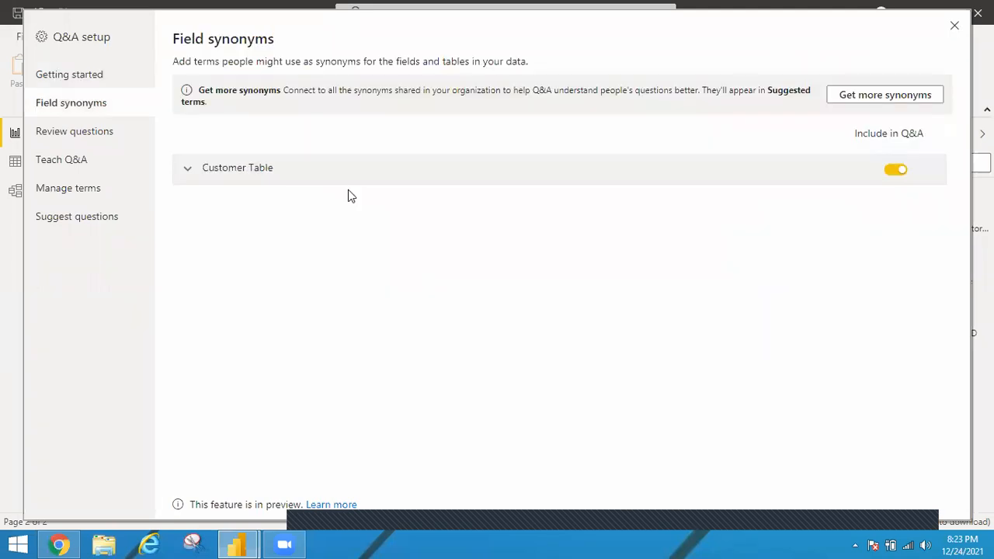
left_click(187, 168)
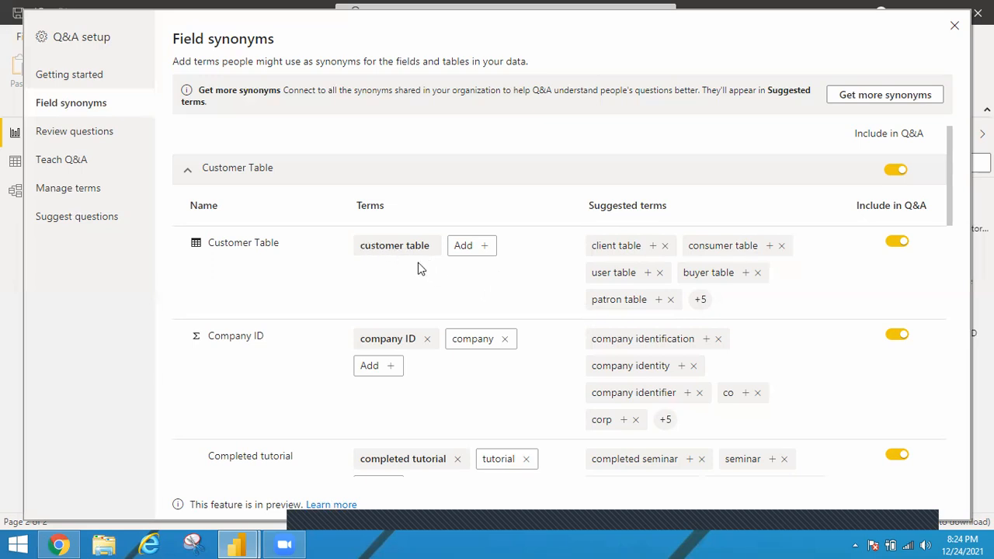
left_click(482, 247)
type("Subscr")
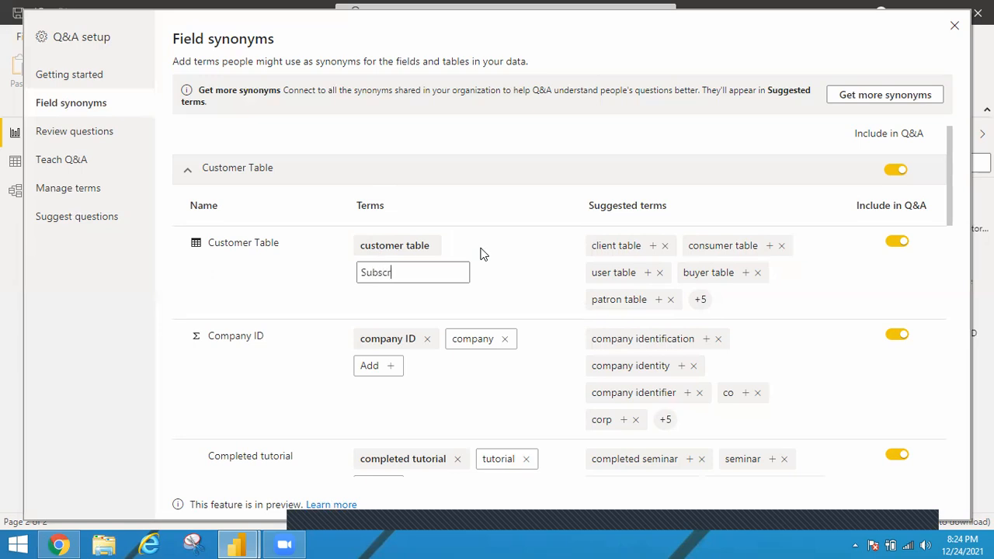
type("ibers")
key("Return")
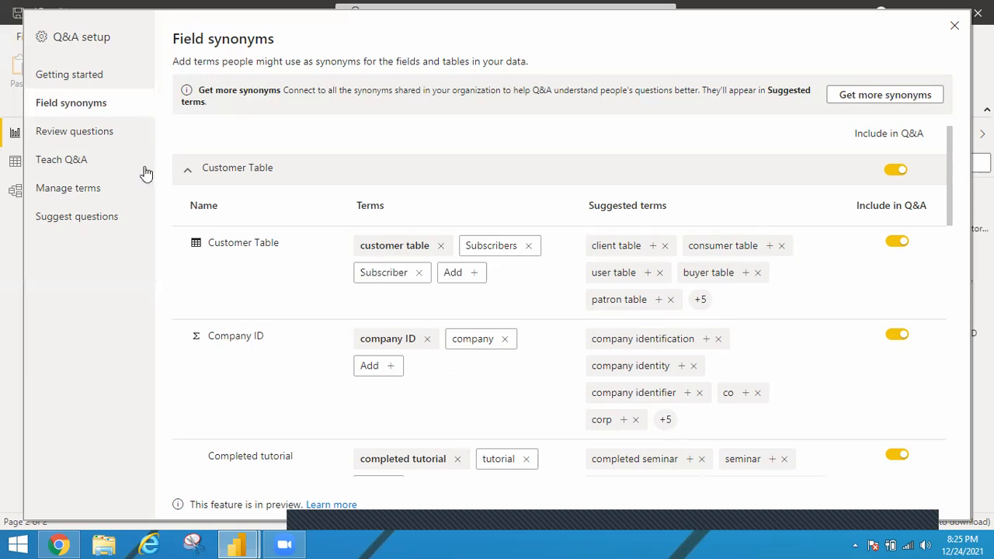
Step: Submit the question "Total Subscribers" in Teach Q&A and check the result preview
left_click(110, 142)
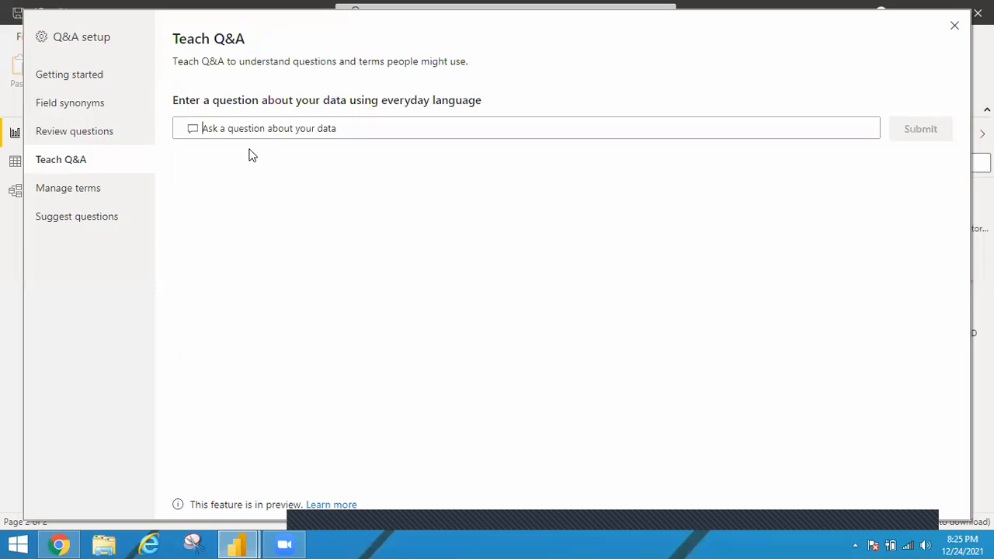
type("To")
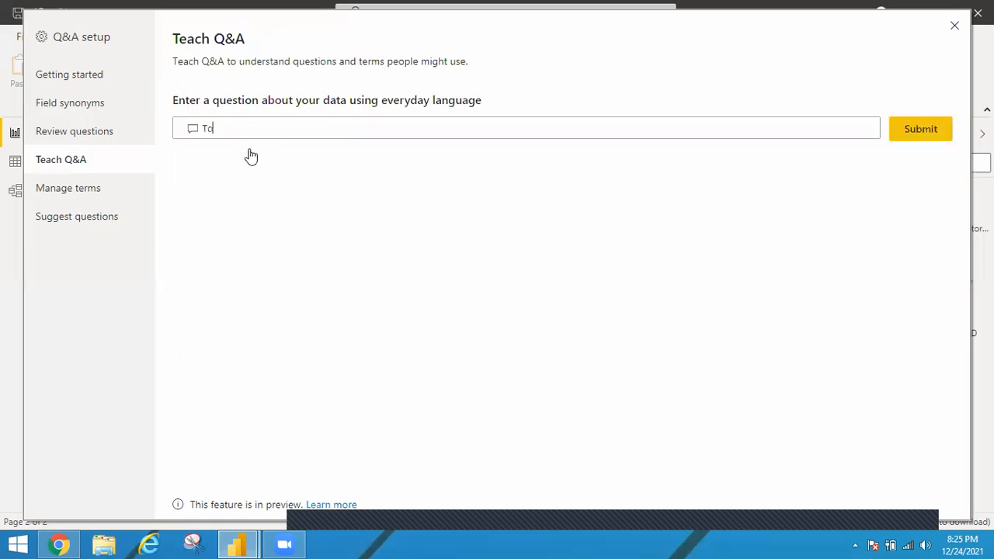
type("tal ")
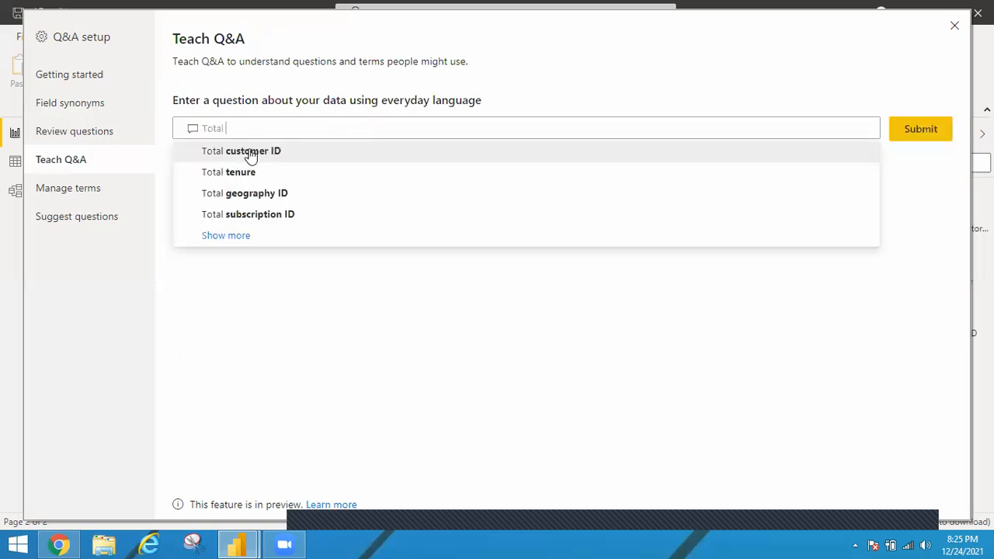
type("SUbsrers")
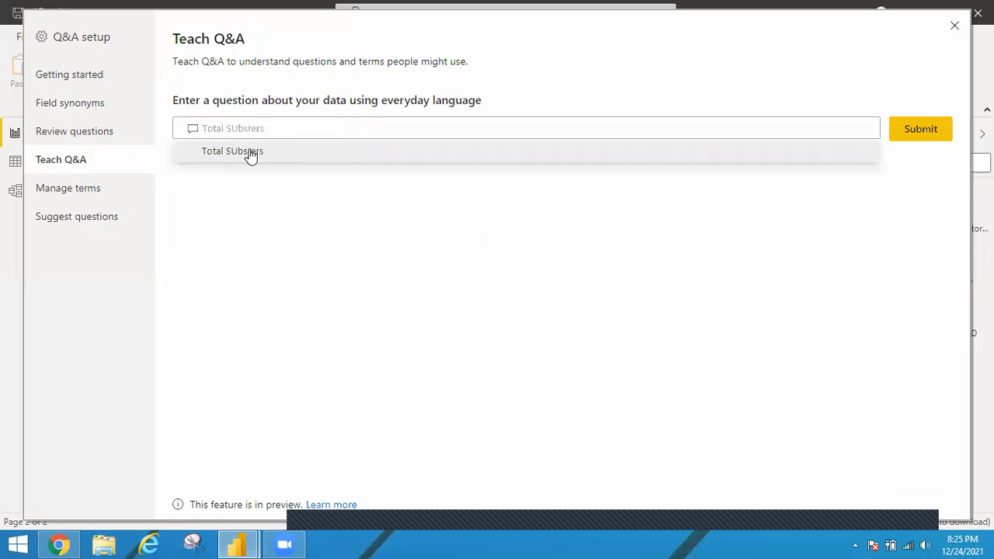
key("BackSpace")
key("BackSpace")
key("BackSpace")
key("BackSpace")
type("crib")
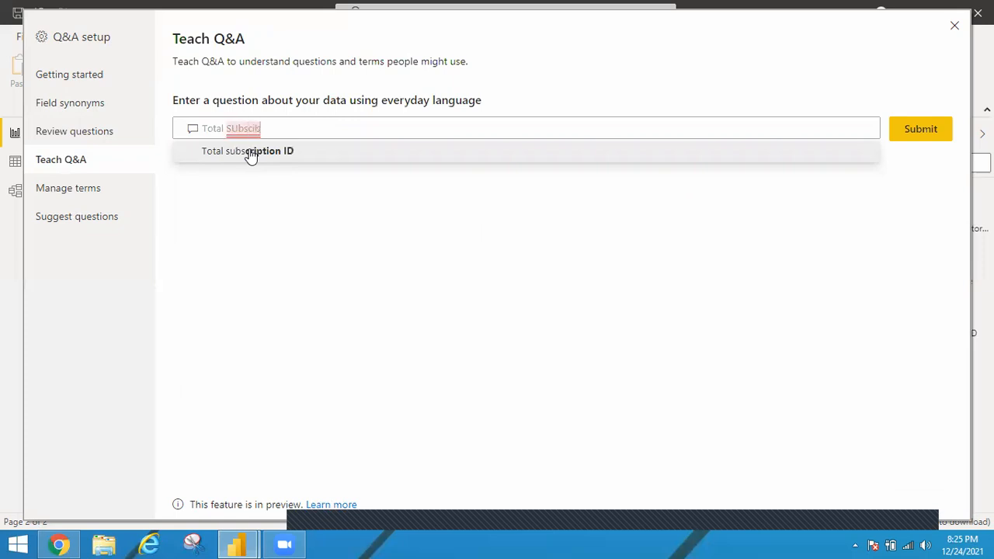
type("ers")
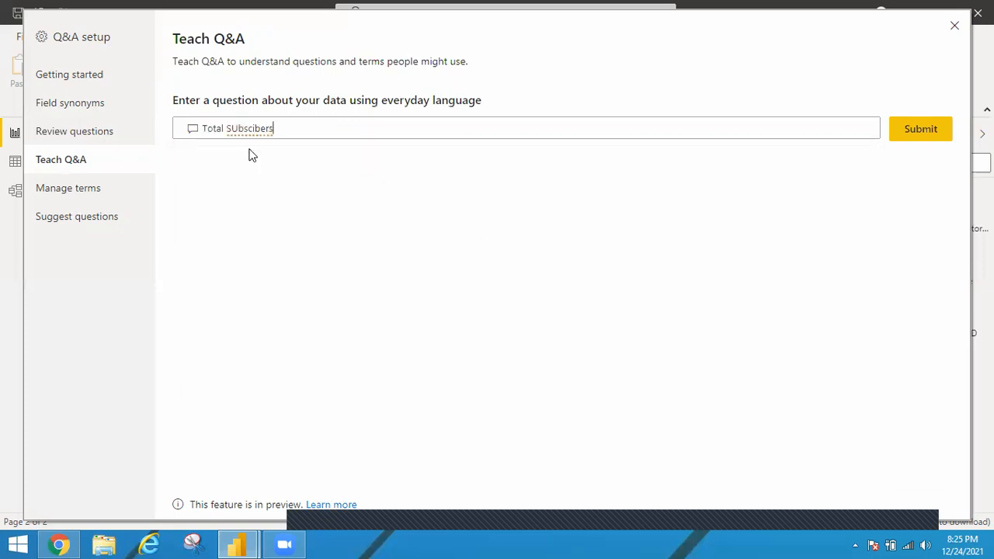
left_click(250, 130)
type("r")
left_click(278, 154)
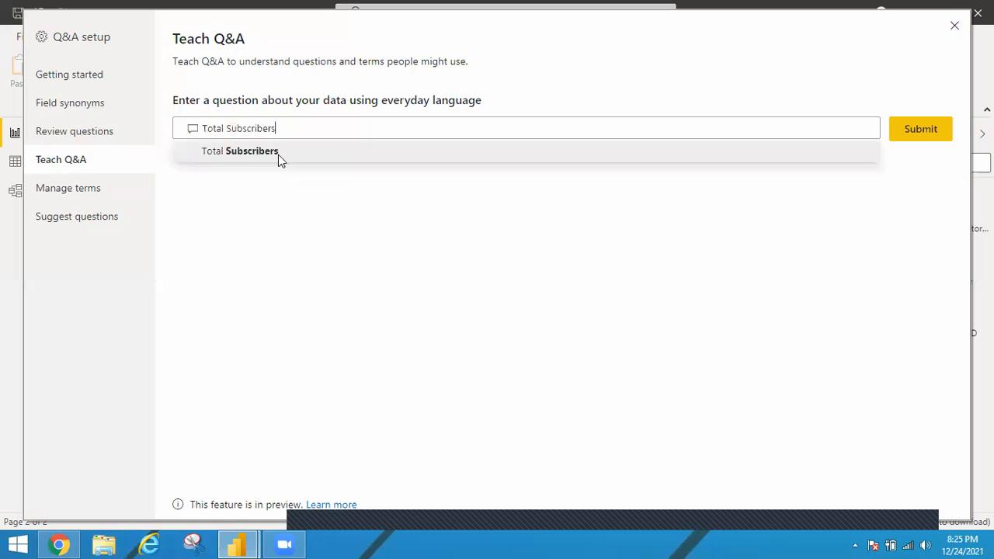
left_click(928, 132)
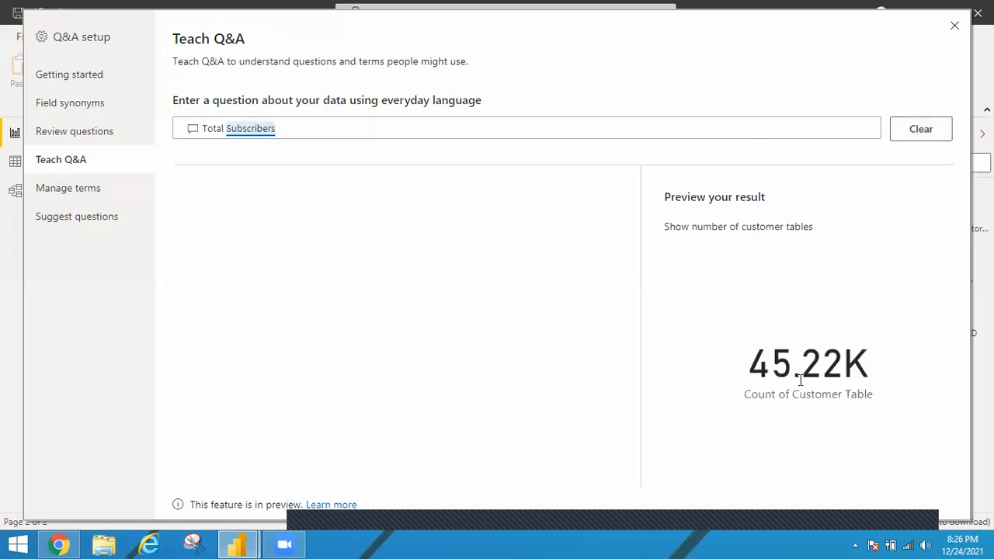
double_click(799, 379)
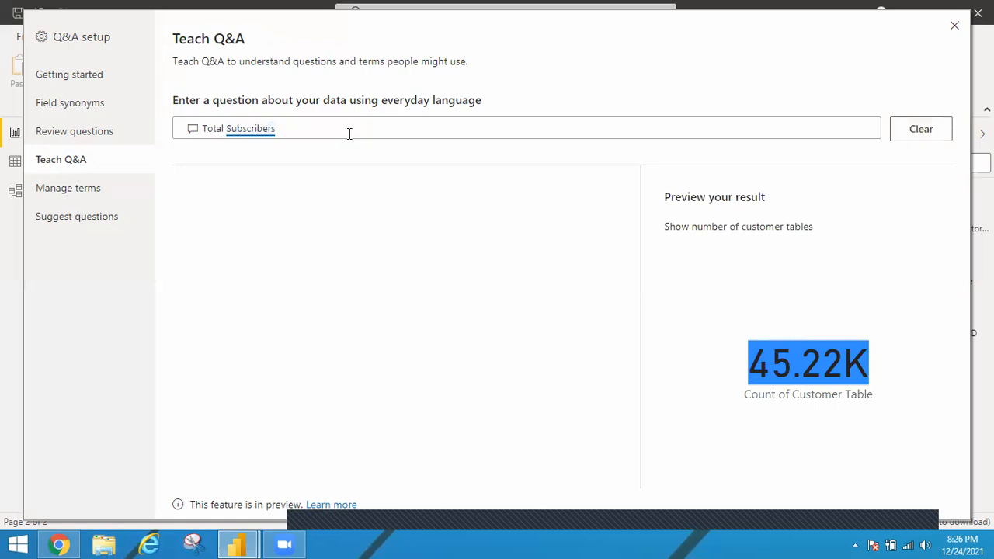
Step: Extend the Teach Q&A question to "Total Subscribers vs Total ratings" and submit it
left_click(349, 133)
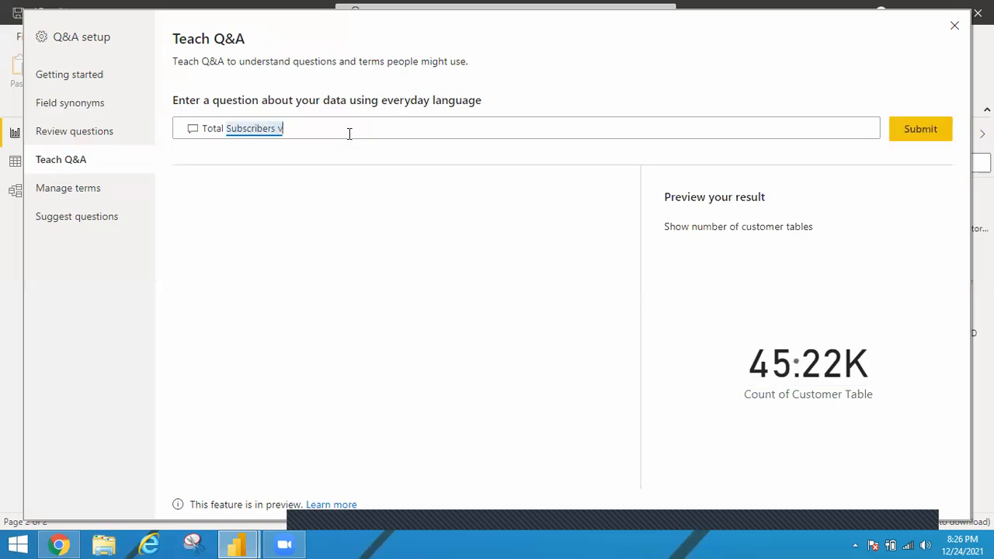
type("y")
key("BackSpace")
key("BackSpace")
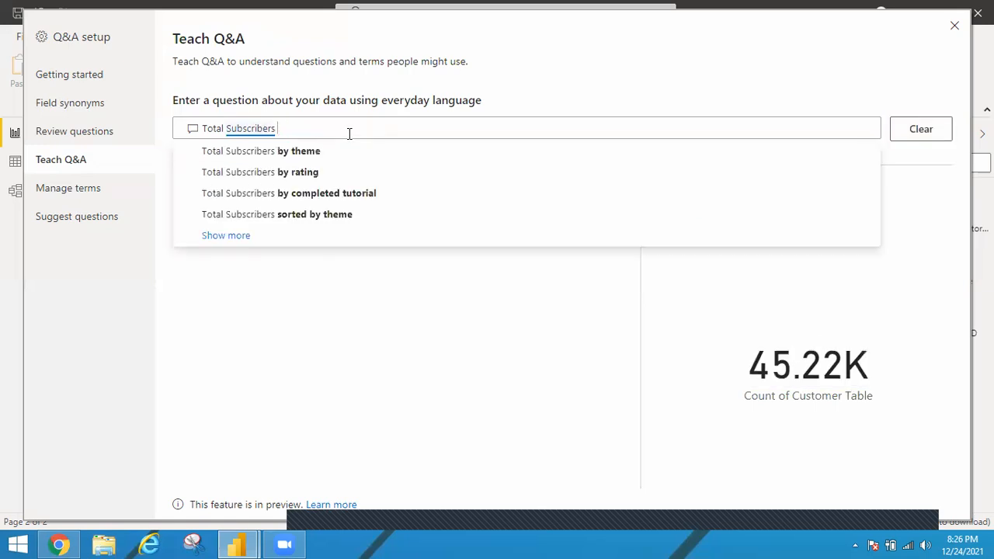
type("vs")
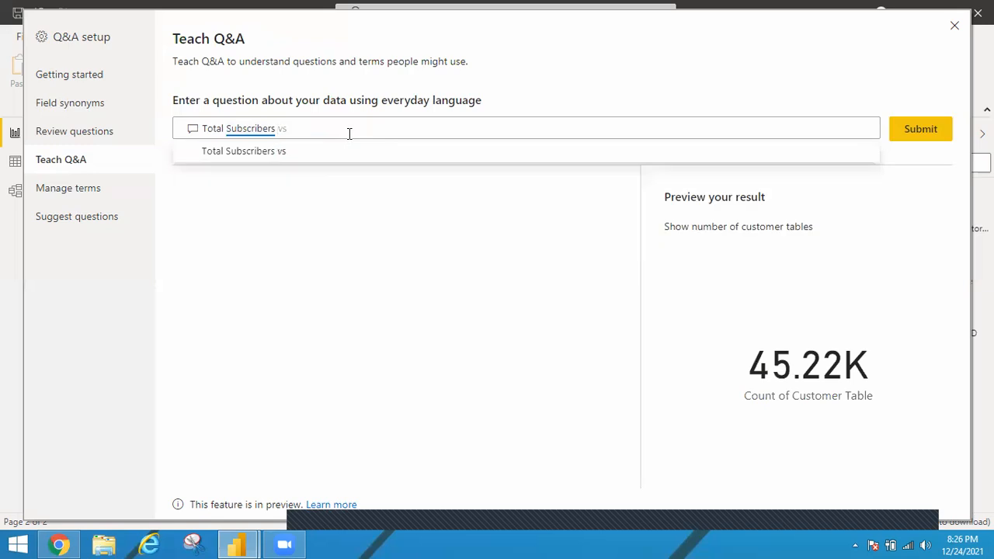
type(" Total ating")
left_click(337, 151)
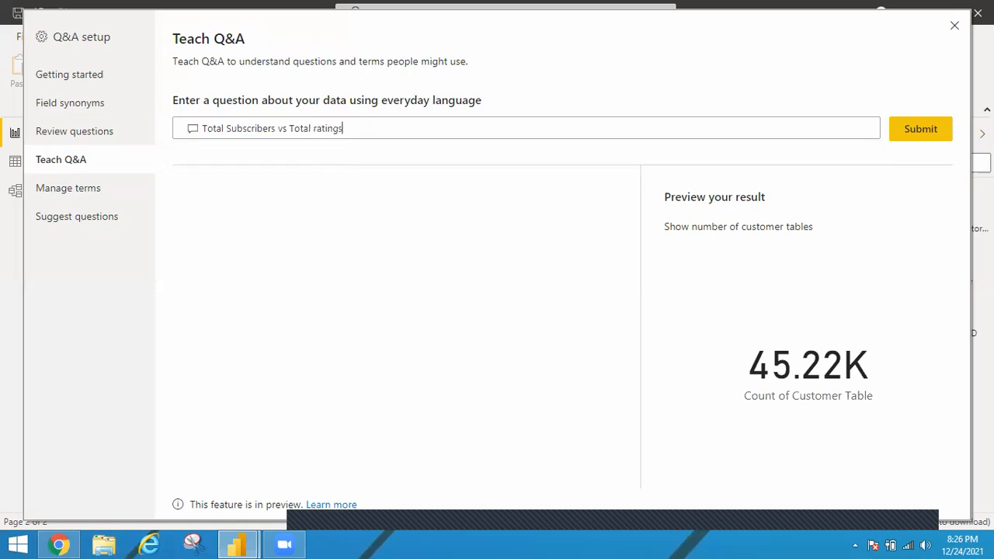
left_click(926, 131)
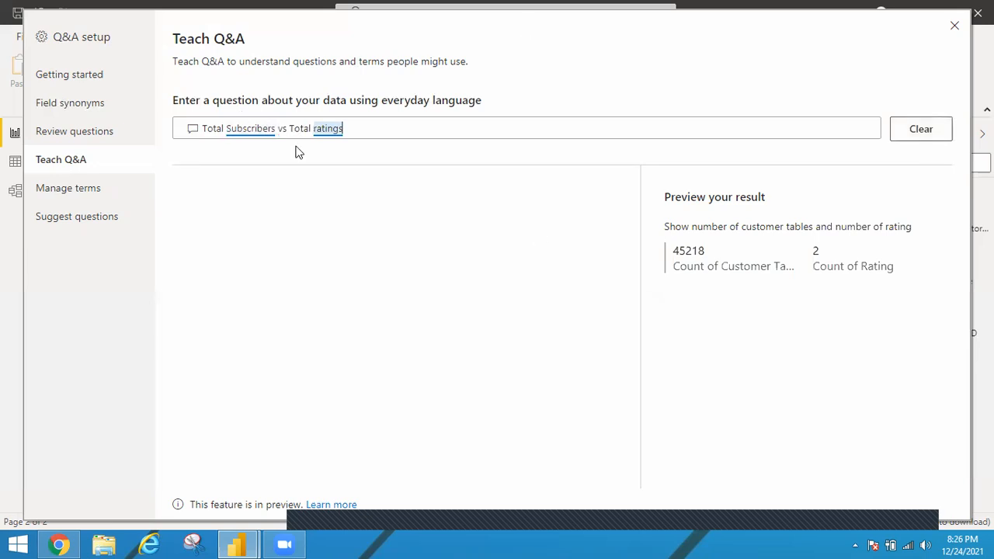
Step: In the Q&A setup's suggested questions, enter "Total SUbscriber" and add it to the list
left_click(89, 201)
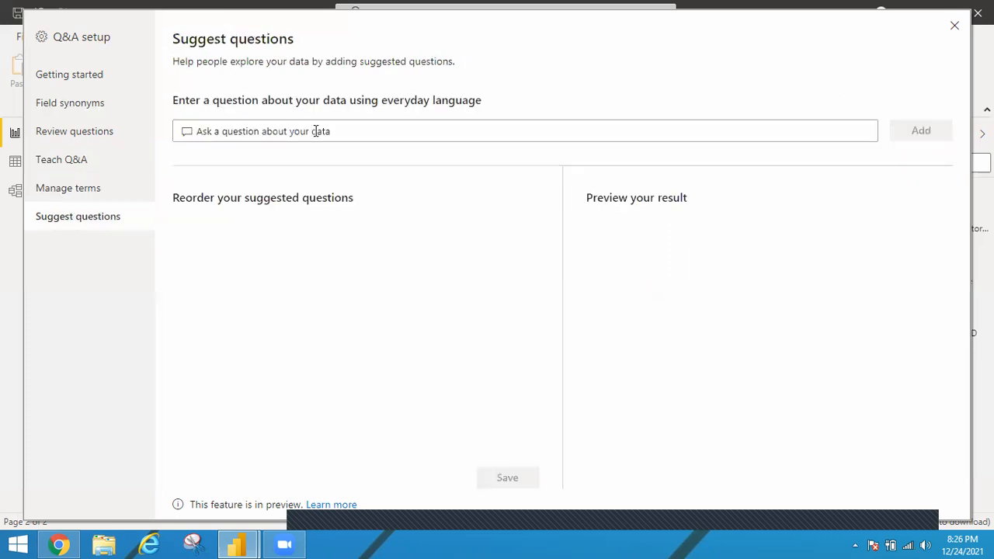
type("Total")
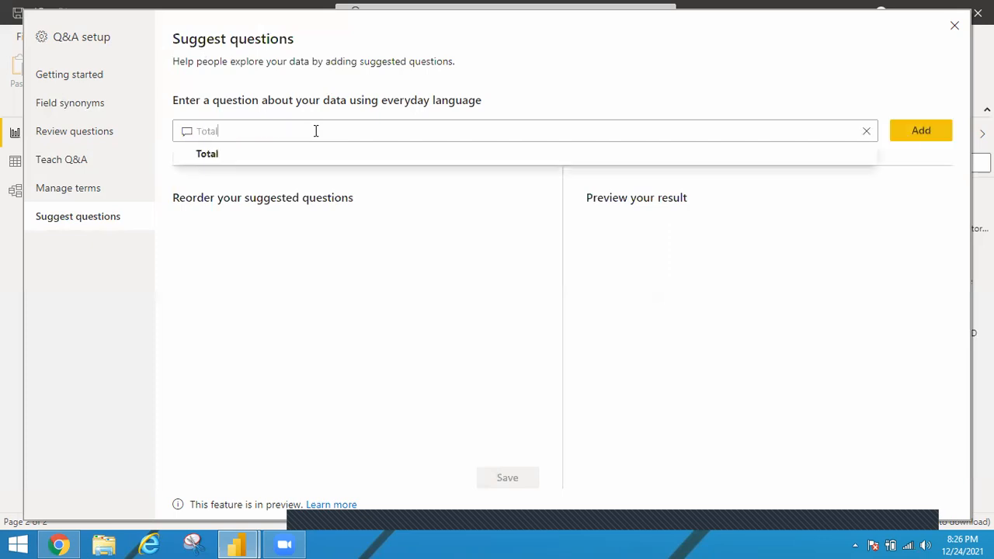
type(" SUb")
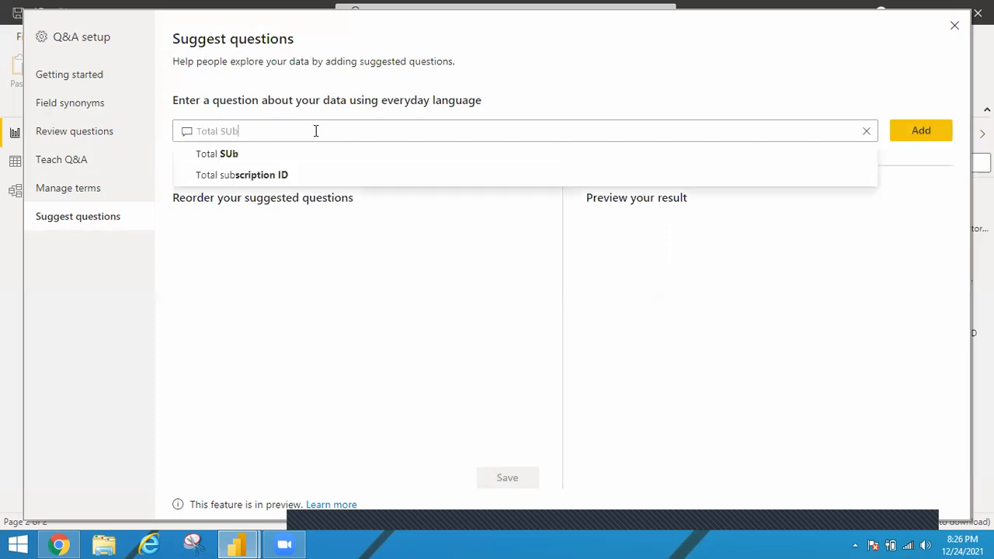
type("scriber")
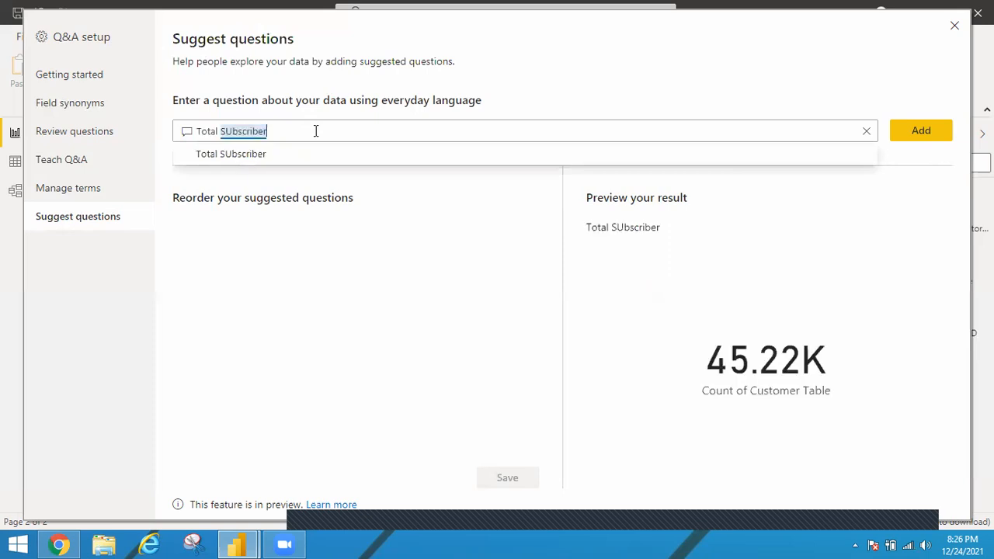
left_click(950, 132)
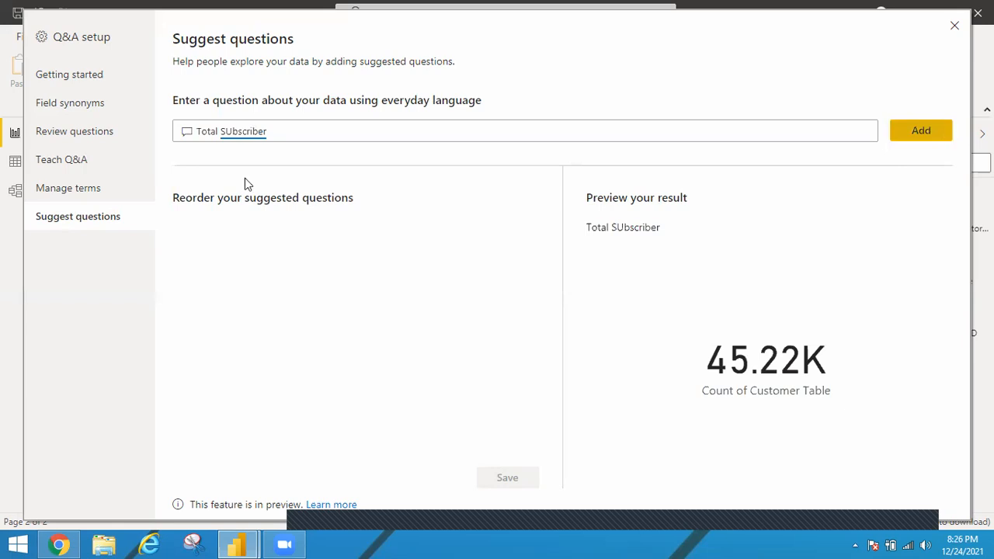
Step: Extend the question to "Total SUbscriber by Rating as pie" and add it as another suggested question
double_click(283, 130)
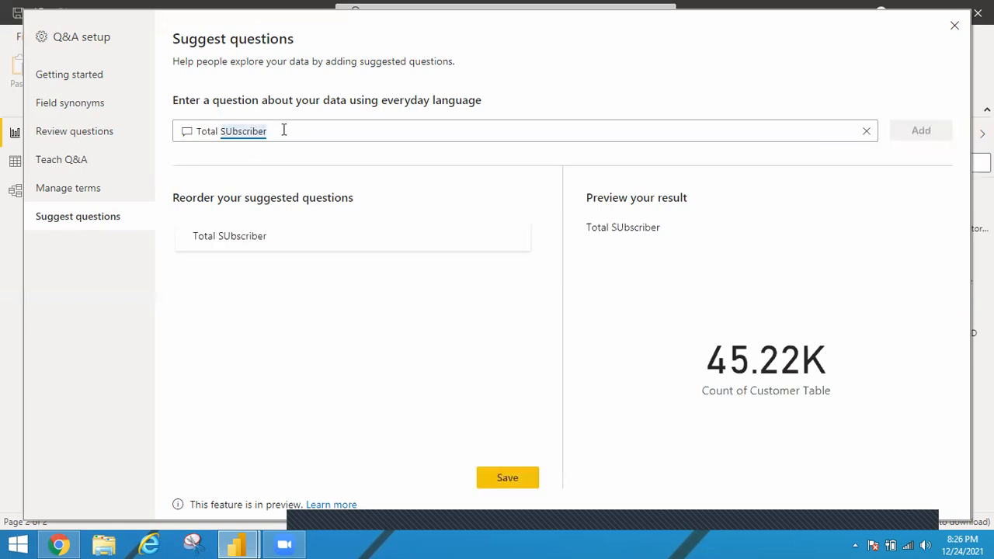
type("by Ratin")
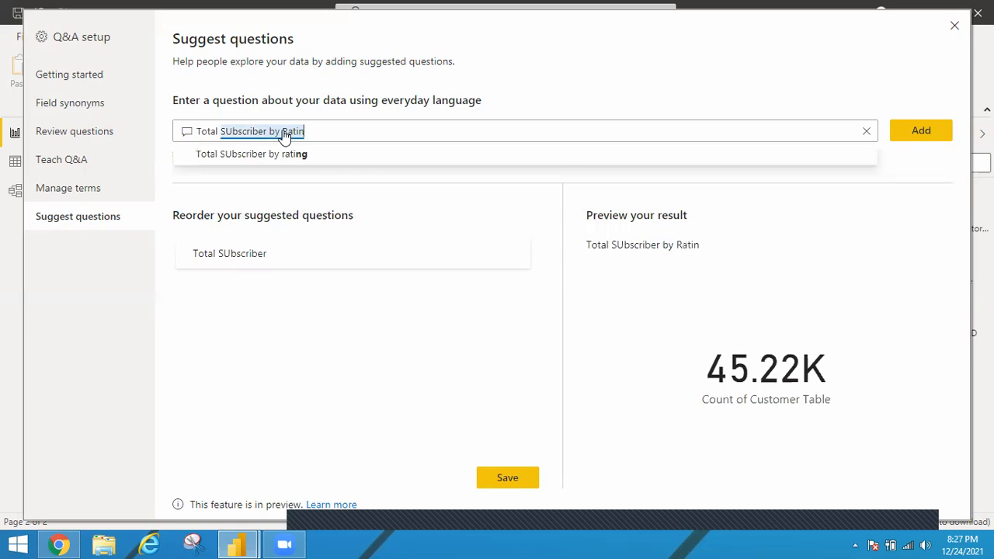
type("g")
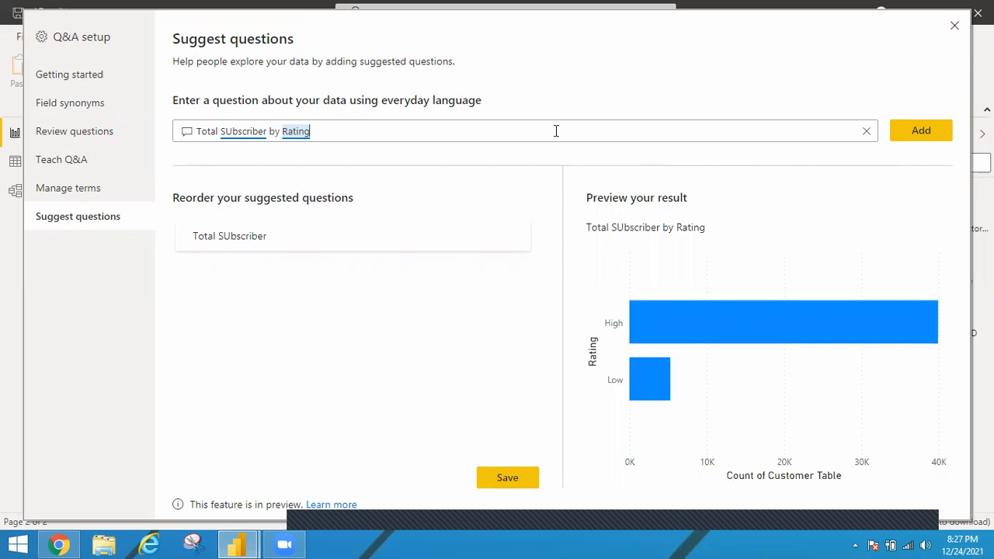
type("as pie")
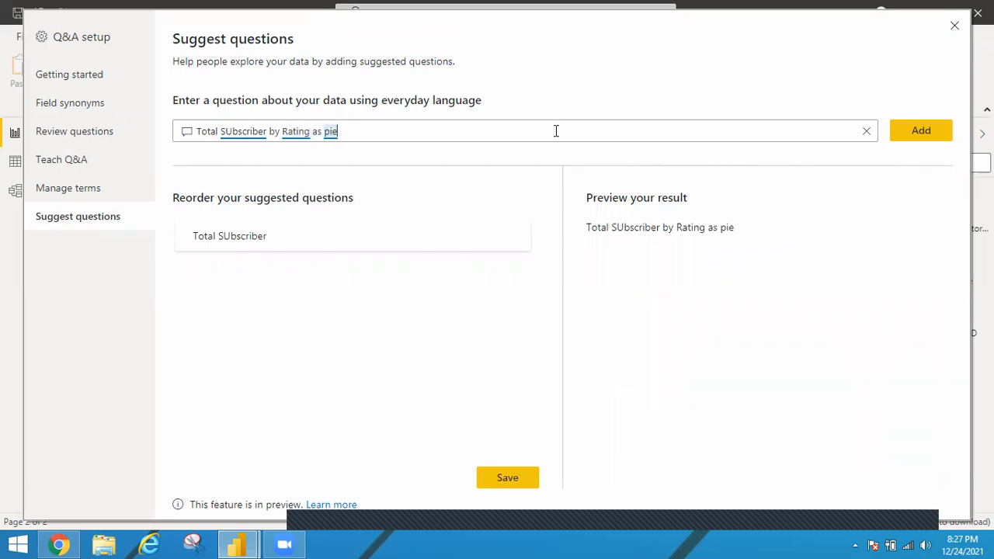
left_click(928, 138)
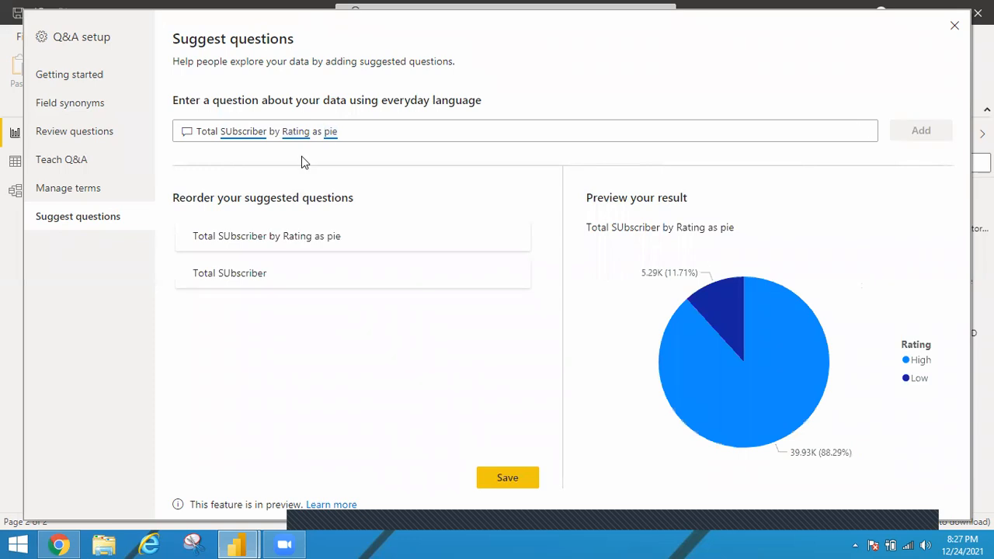
Step: Reword the question to "Total SUbscriber by Tenure as bar" to preview its chart
left_click_drag(346, 133, 284, 131)
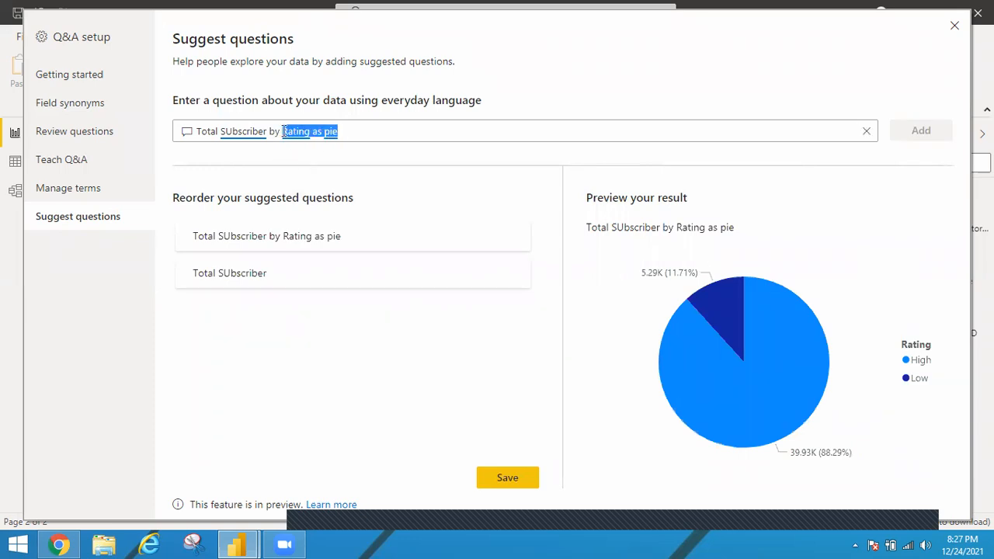
type("Tenure")
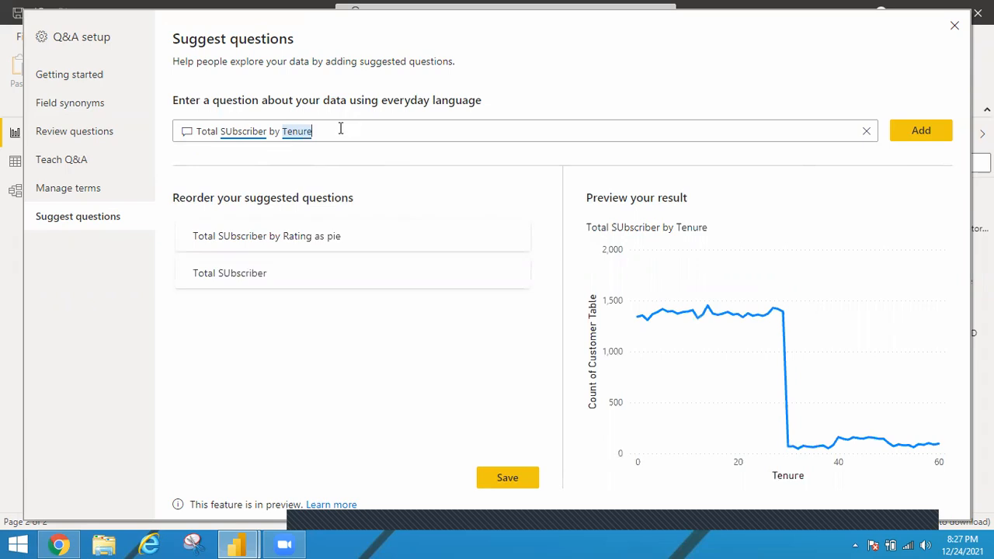
type("as ")
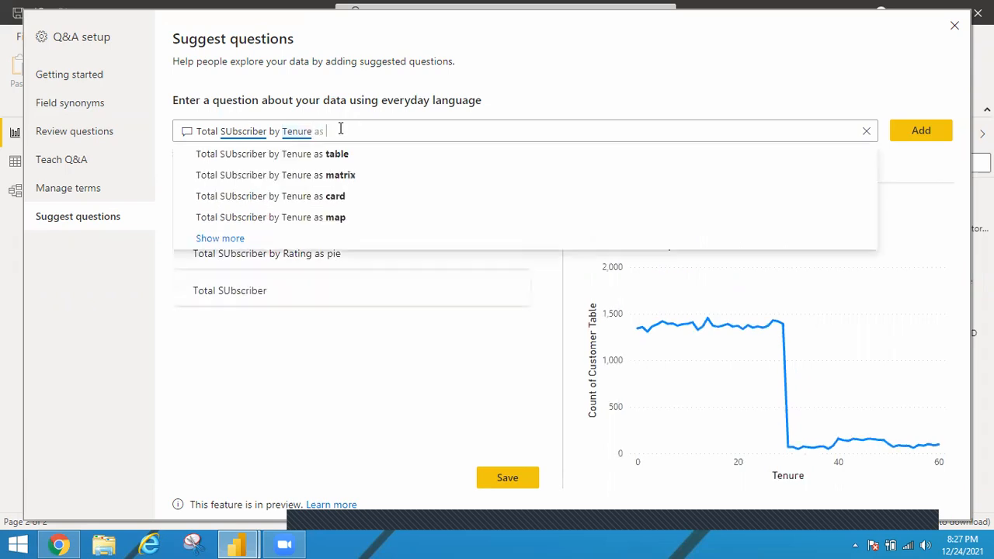
type("bar")
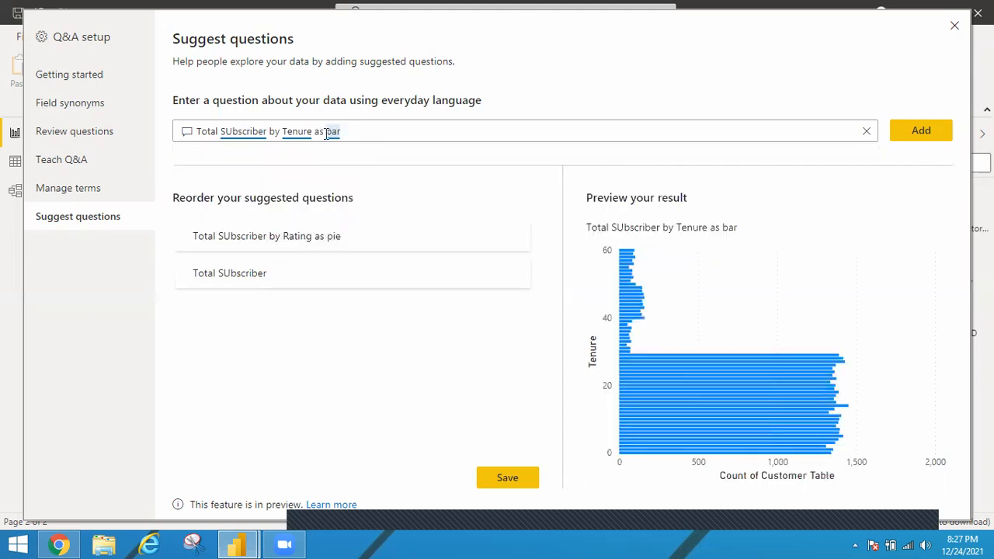
Step: Change the chart type in the tenure question to "clustered column" and add the question to the suggestions
left_click(330, 134)
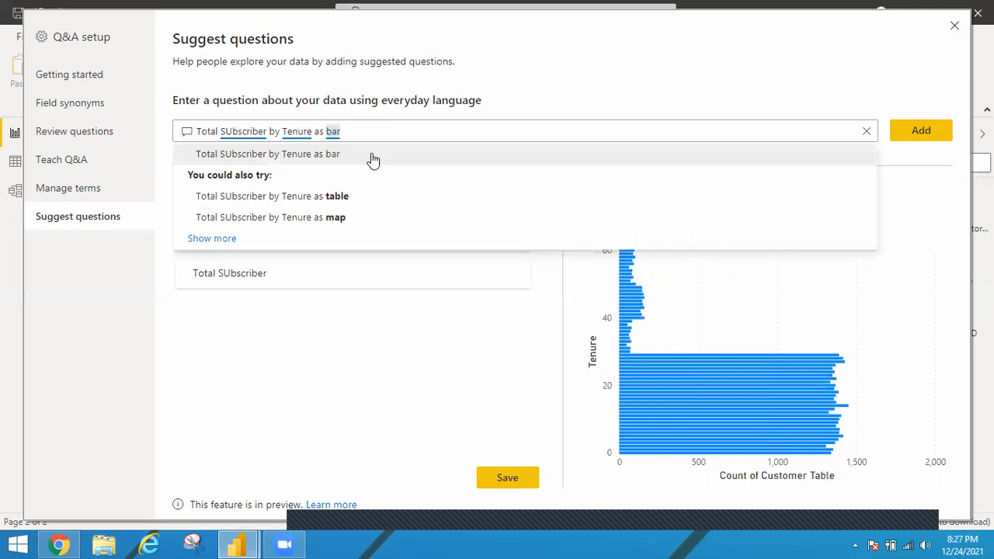
type("clustered")
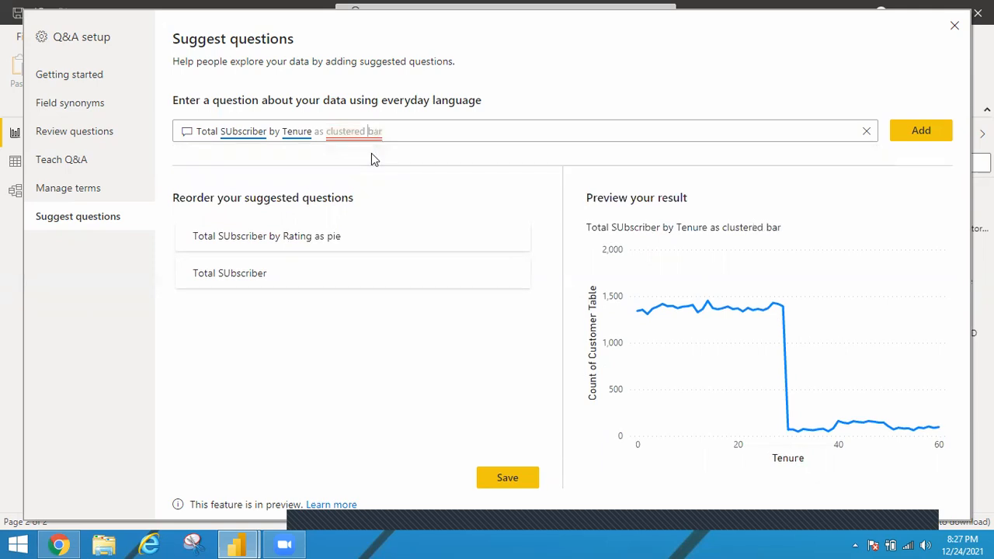
double_click(378, 132)
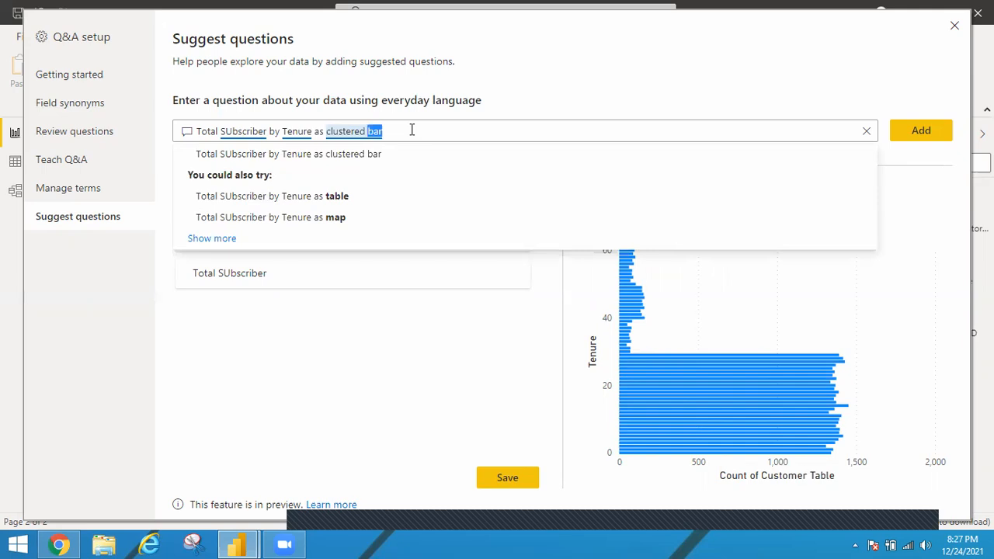
type("column")
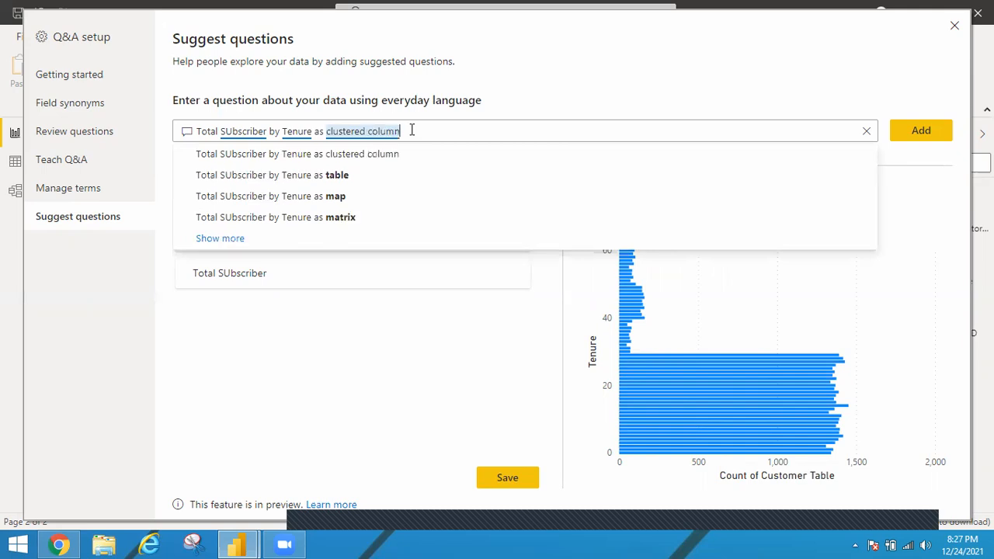
left_click(449, 101)
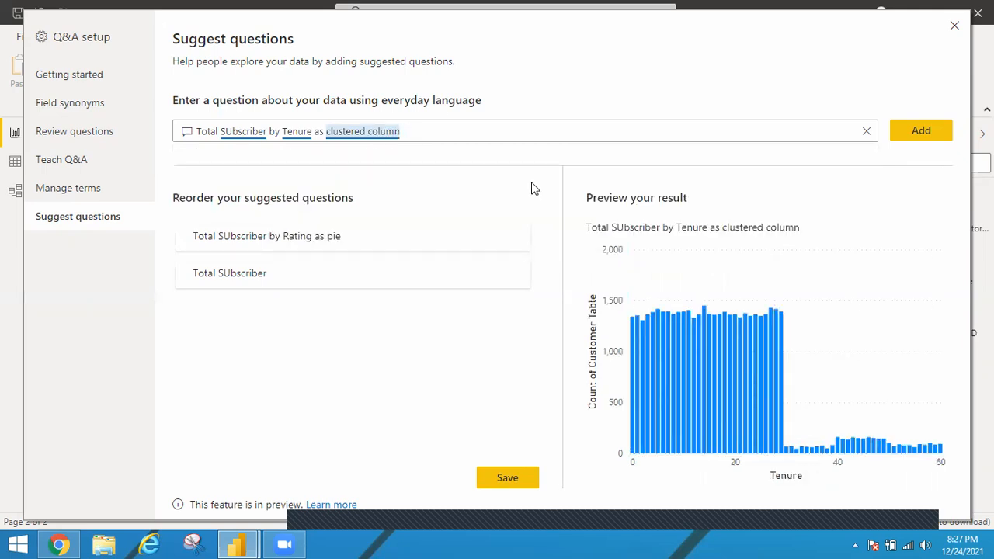
left_click(921, 132)
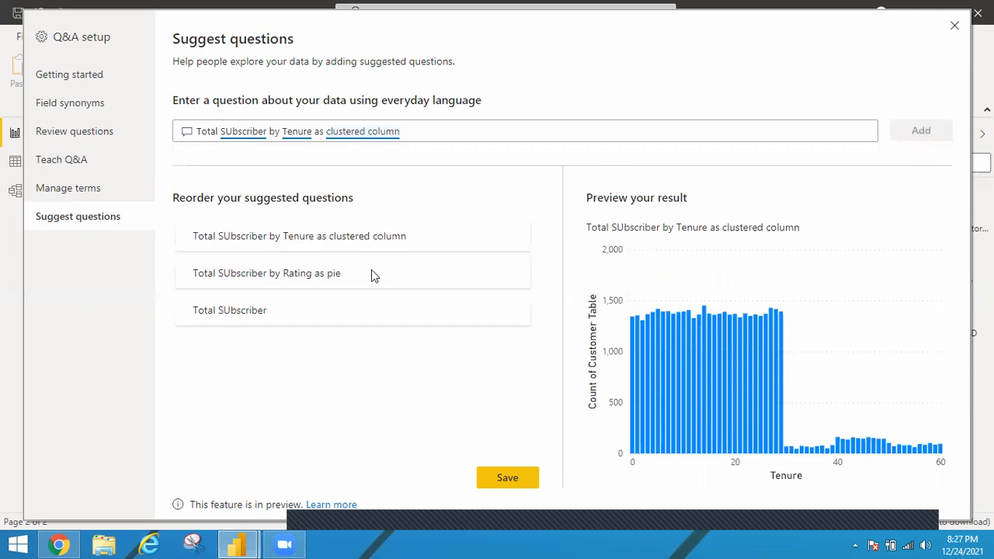
Step: Preview the "Total SUbscriber" and tenure suggestions, then save the suggested questions and close the Q&A setup
left_click(240, 311)
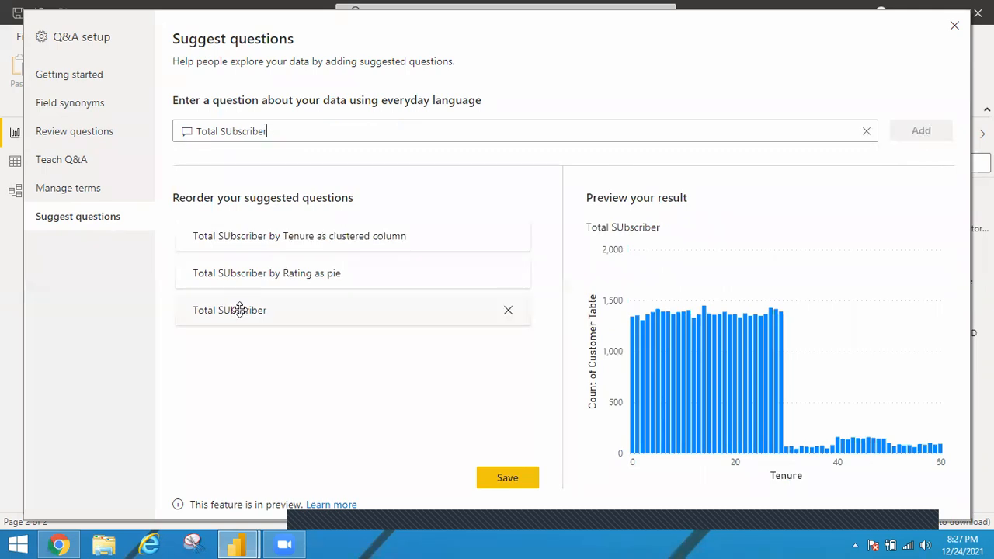
left_click(411, 235)
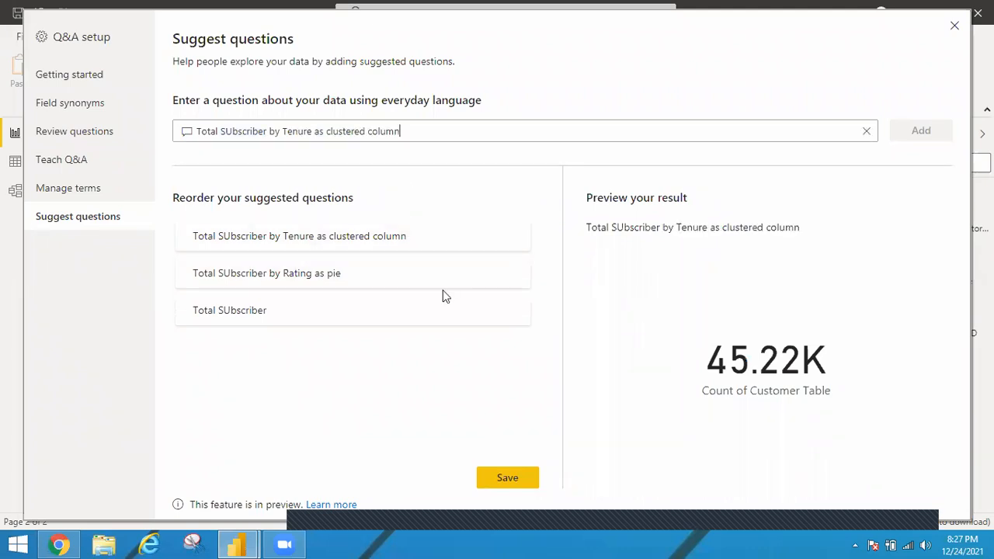
left_click(508, 479)
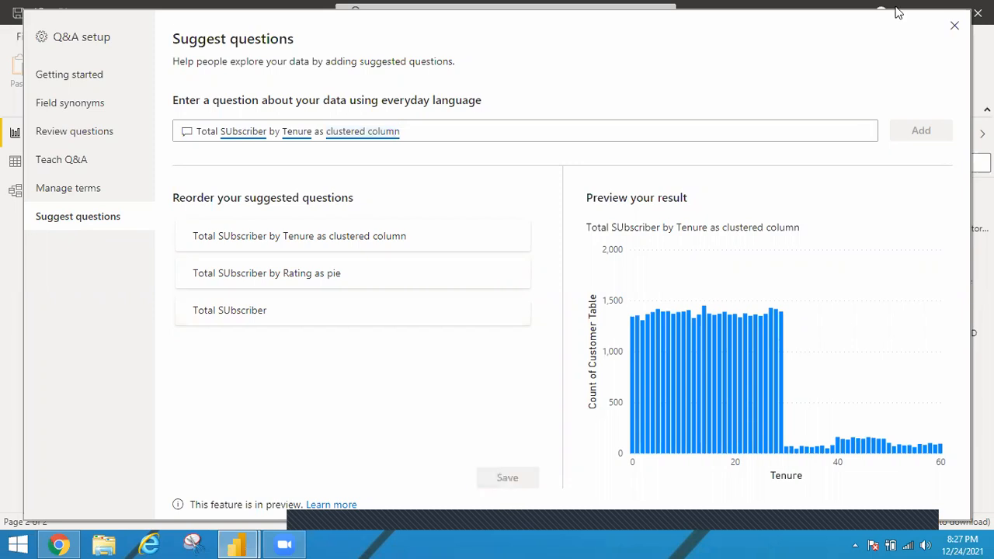
left_click(953, 30)
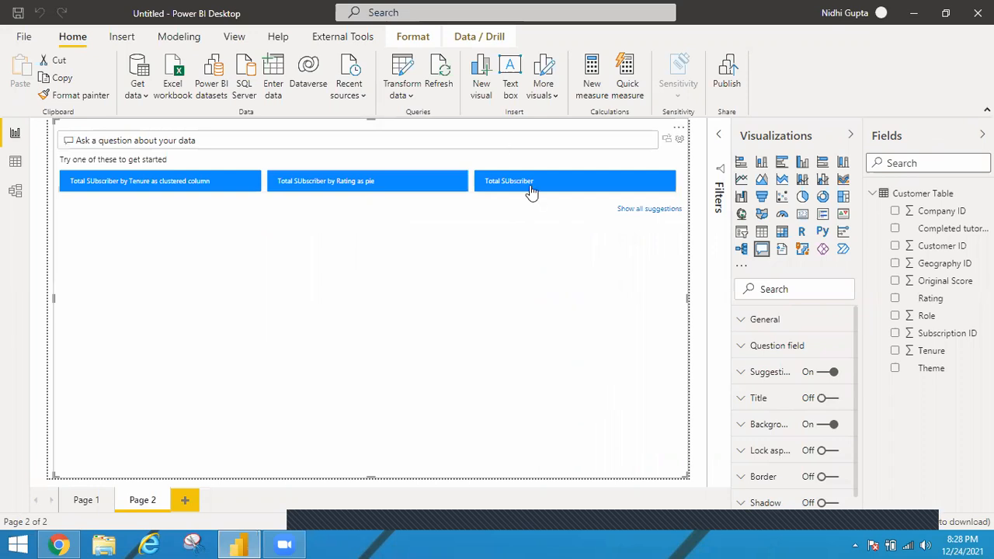
Step: View the Q&A visual's answers to the suggested tenure column and rating pie questions, clearing the question after each
left_click(200, 182)
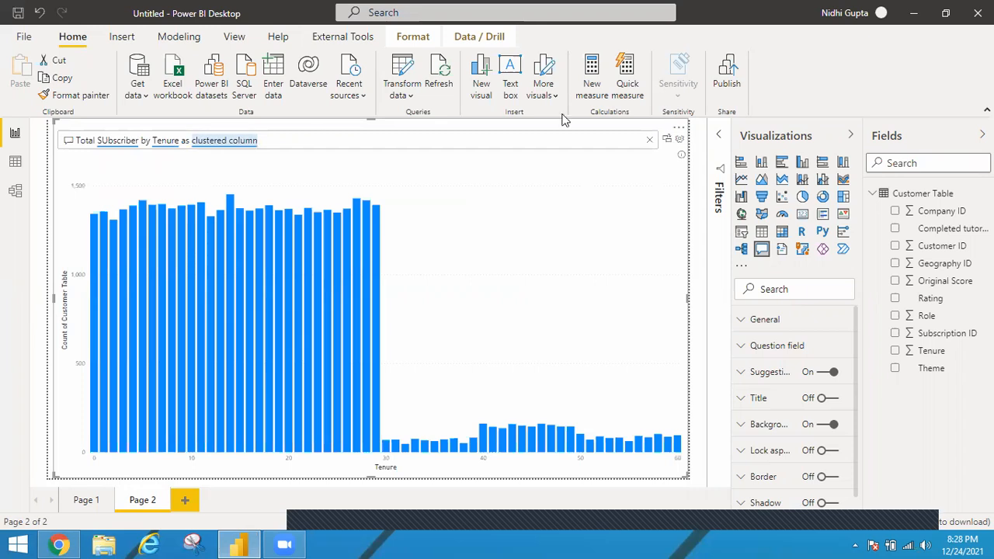
left_click(652, 144)
left_click(392, 187)
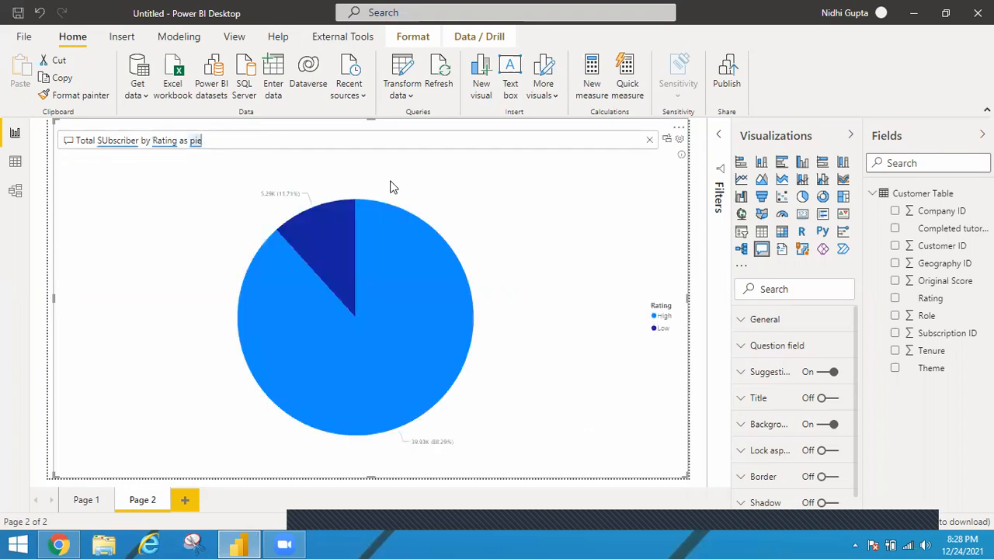
left_click(650, 139)
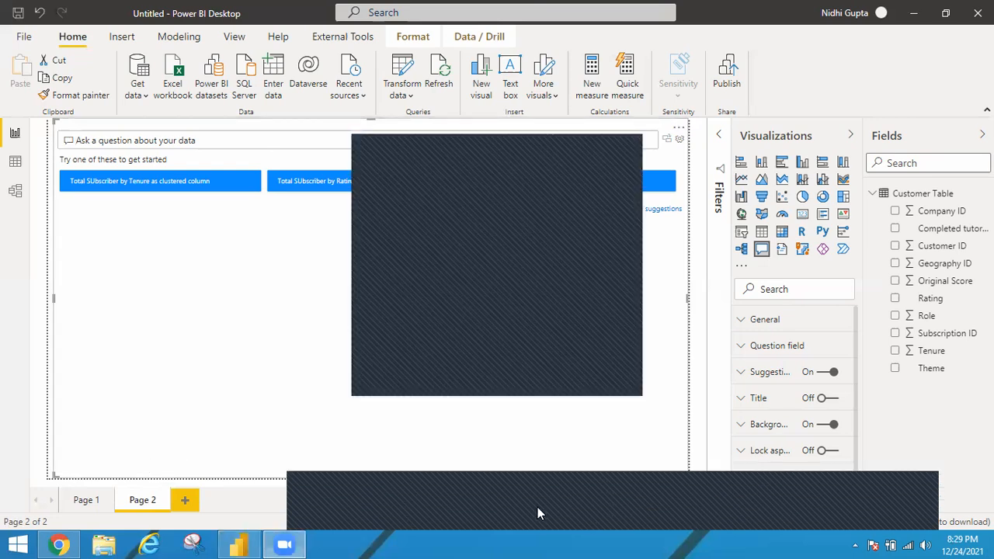
left_click(627, 142)
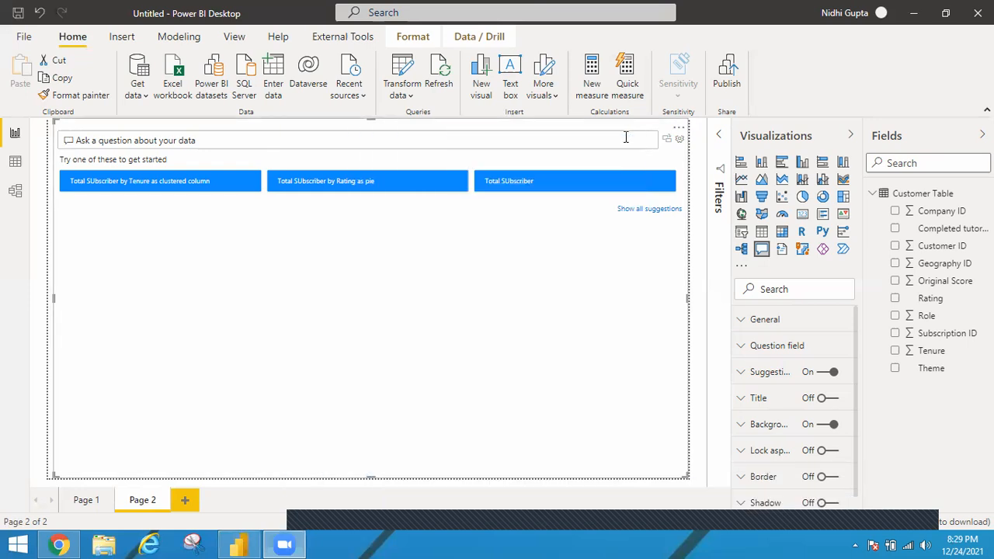
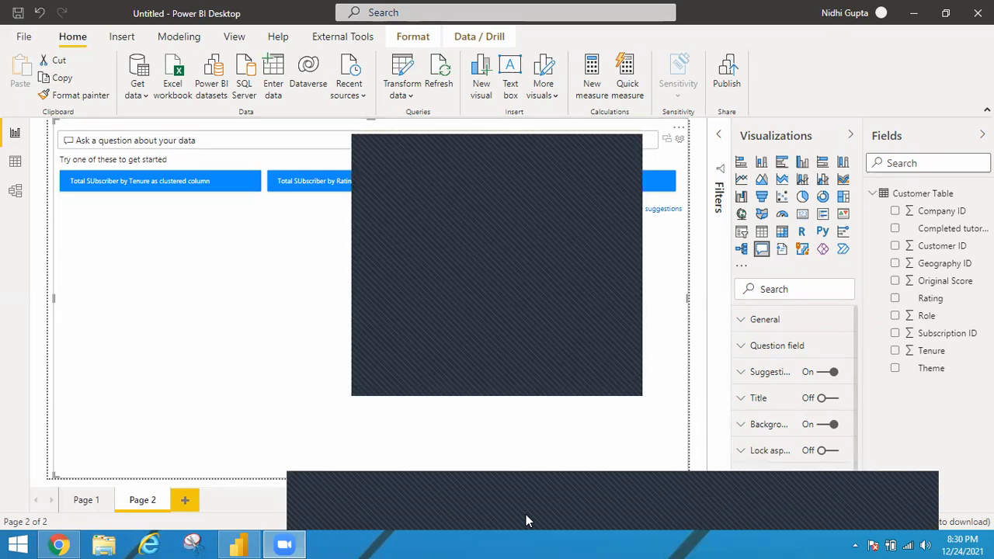
Step: Add a new report page and insert a slicer on the Rating field, placed near the page's top centre and slightly widened
left_click(189, 500)
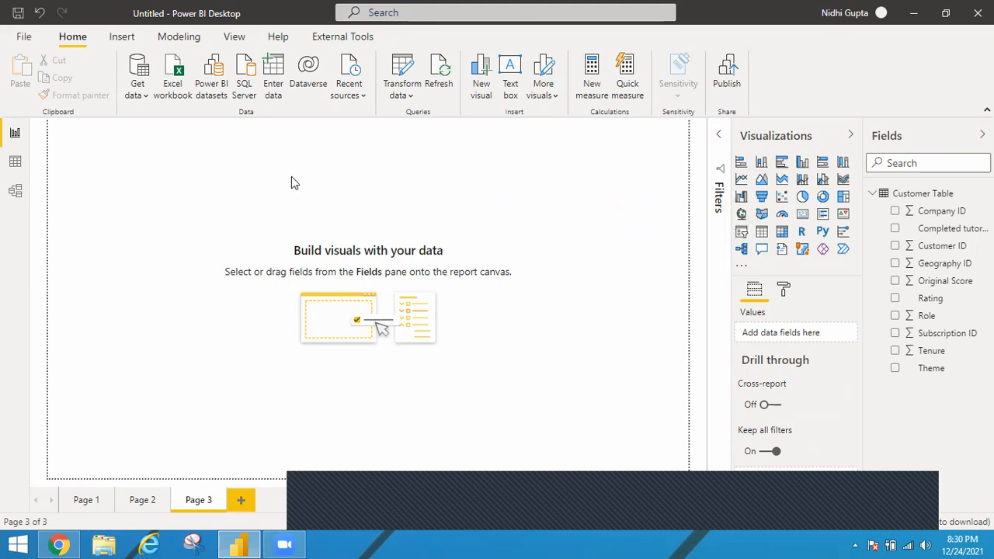
left_click(741, 233)
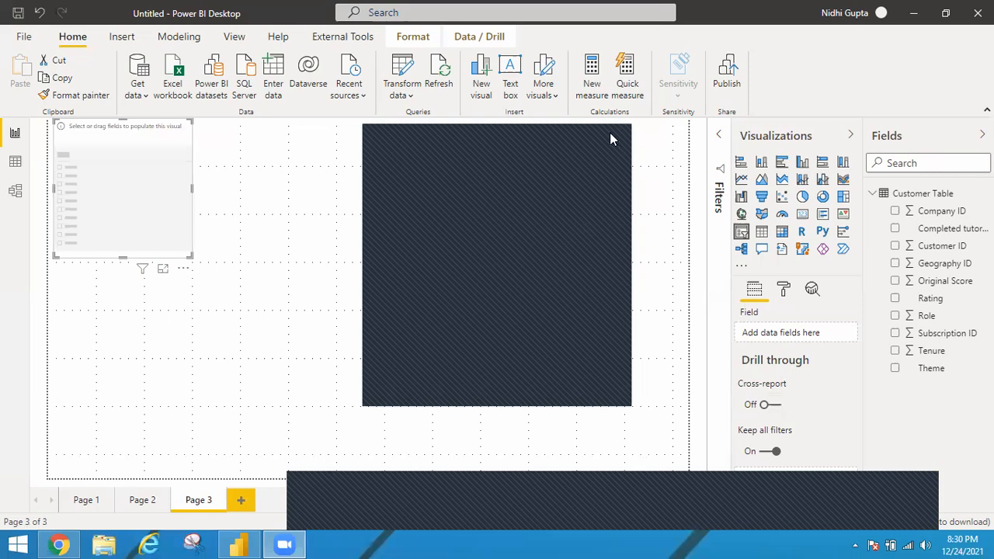
left_click_drag(159, 194, 373, 195)
left_click_drag(402, 256, 428, 256)
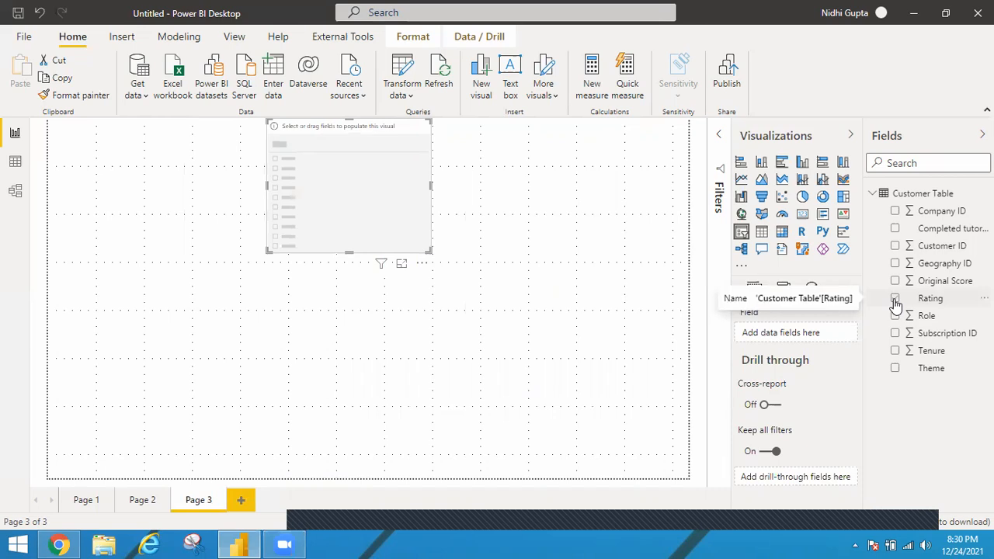
left_click(895, 300)
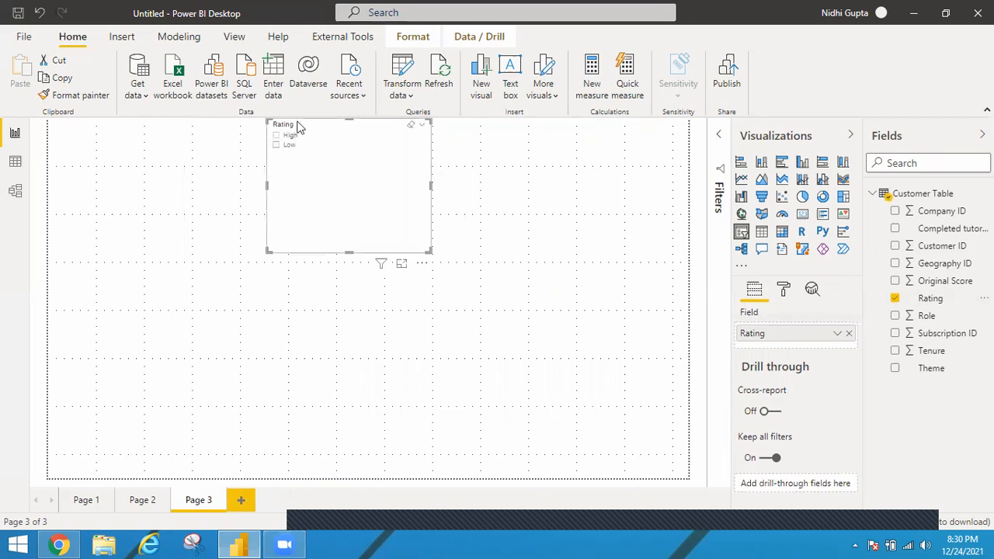
Step: Try the Rating slicer as a Dropdown, then return it to the List type
left_click(425, 127)
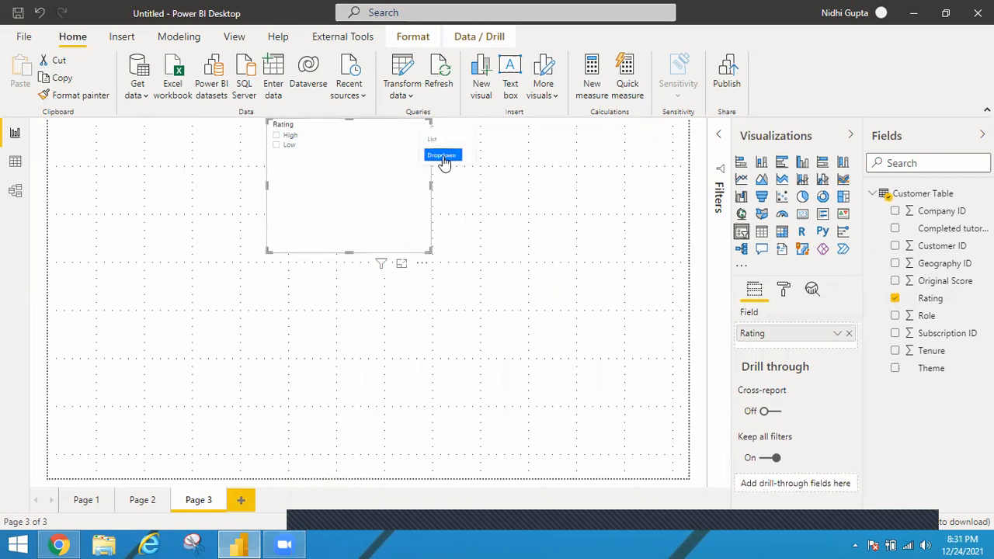
left_click(443, 156)
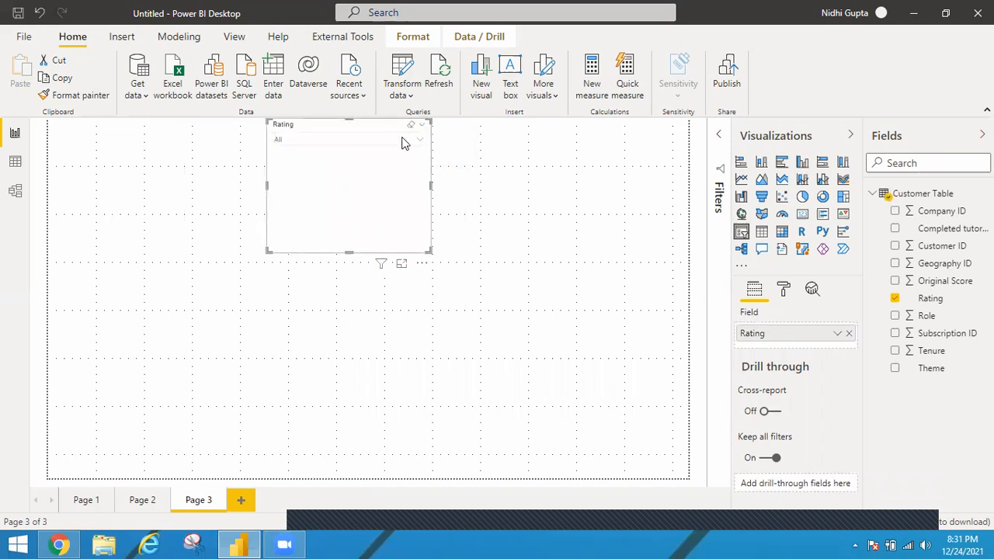
left_click(424, 142)
left_click(423, 126)
left_click(435, 140)
Step: Turn on the "Select all" option in the Rating slicer's selection controls
left_click(784, 289)
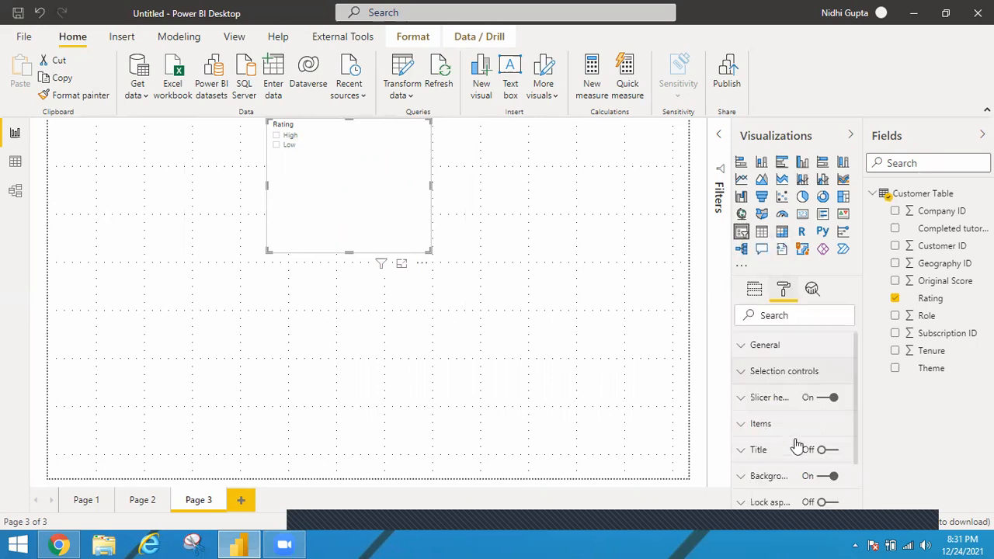
left_click(741, 373)
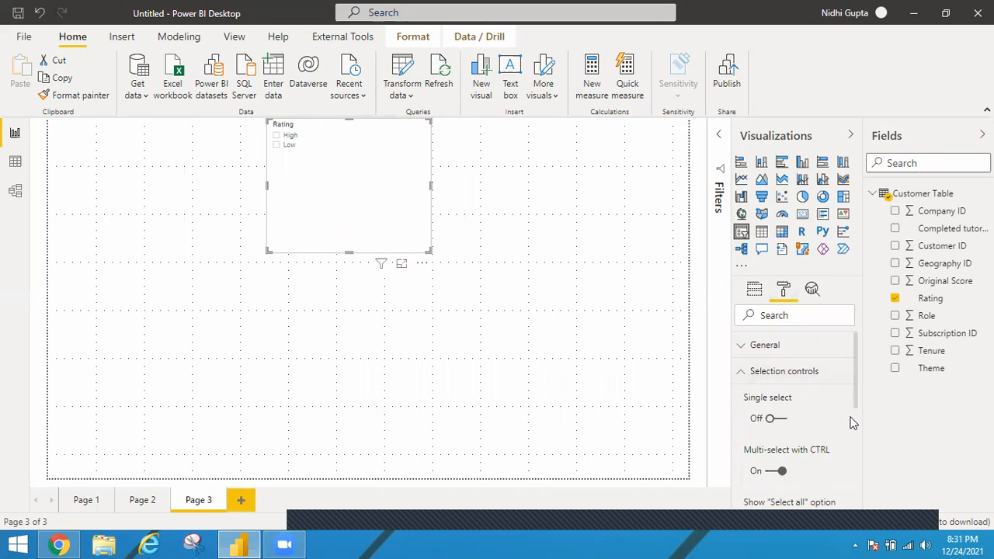
scroll(857, 405, "down", 1)
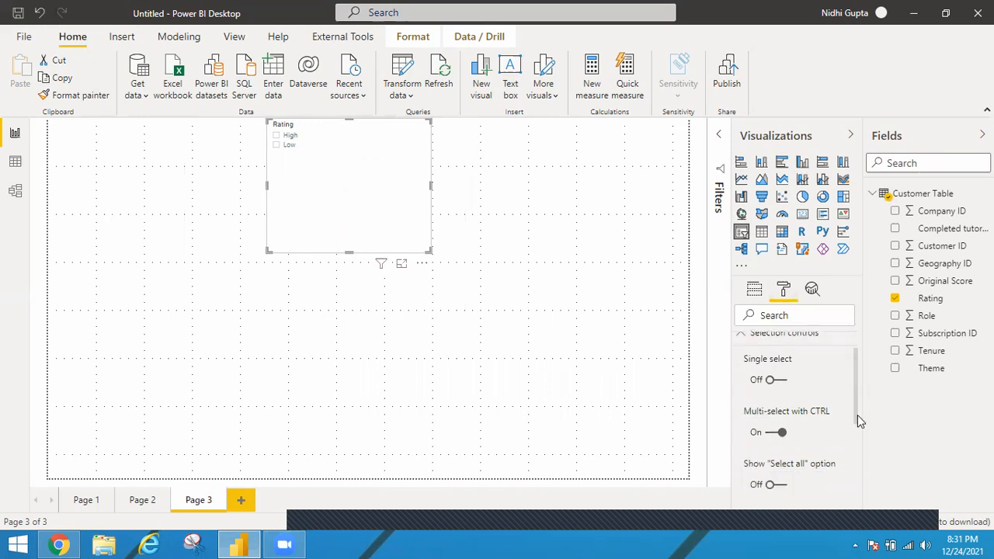
scroll(805, 440, "down", 1)
left_click(780, 442)
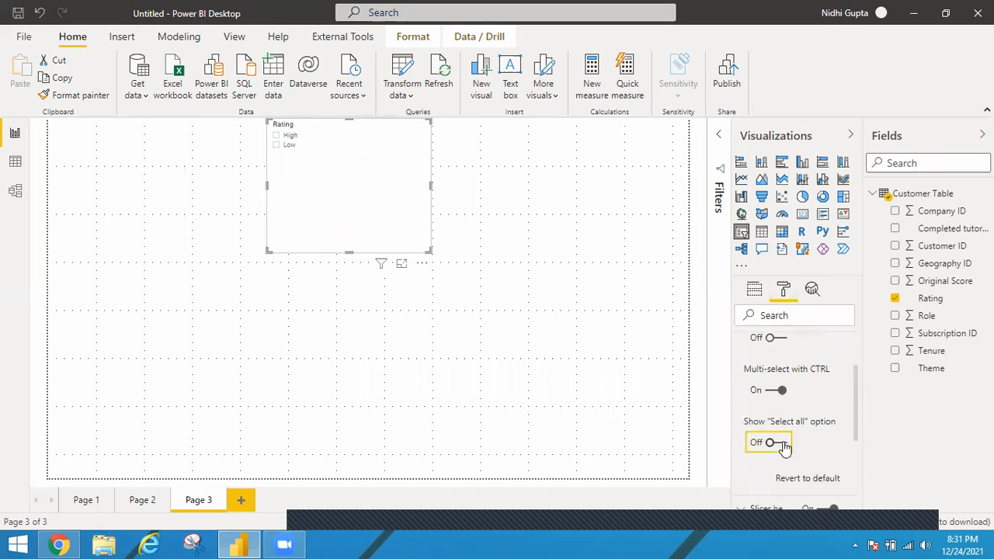
left_click(782, 444)
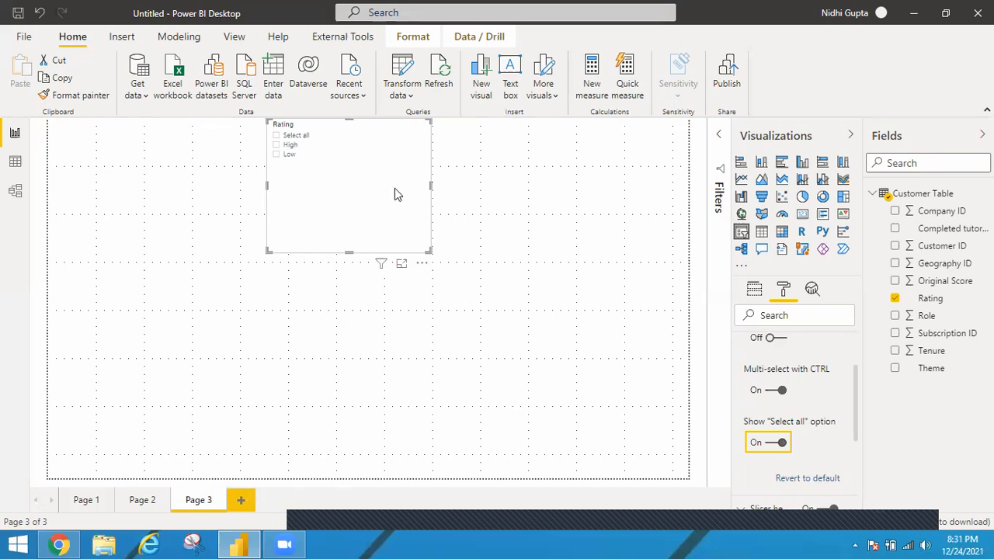
Step: Insert a second slicer on the Tenure field below the Rating slicer and make it wider and shorter
left_click_drag(394, 188, 524, 292)
left_click(524, 298)
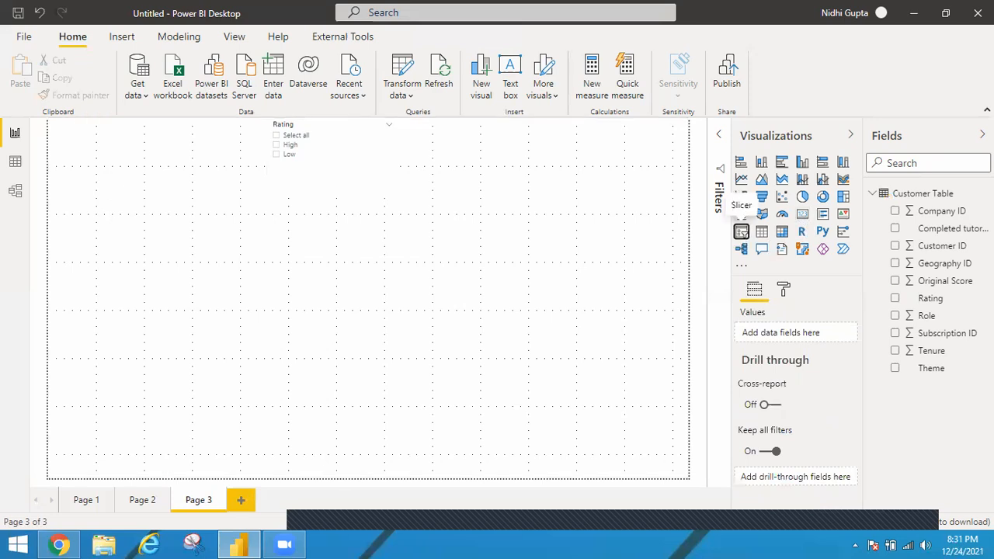
left_click(894, 351)
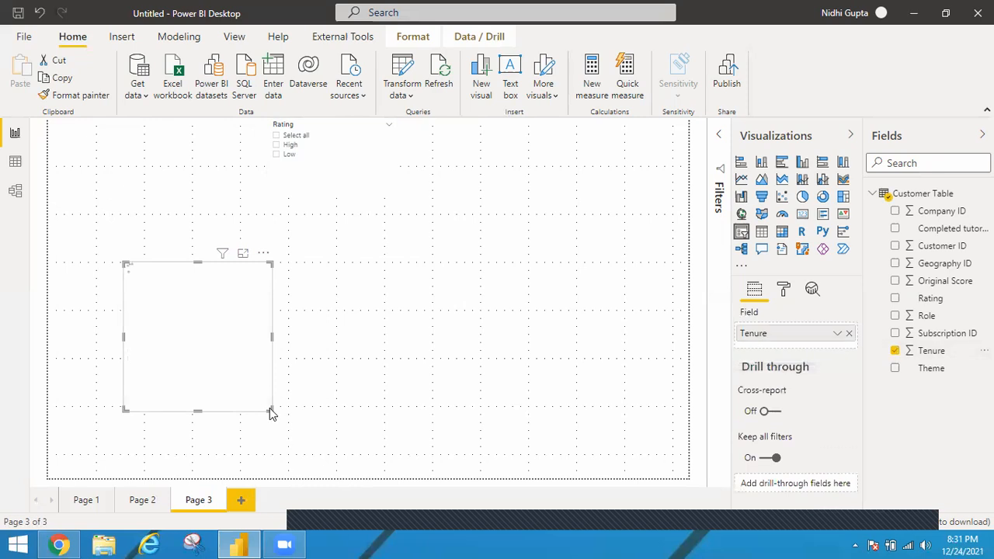
left_click_drag(269, 409, 303, 345)
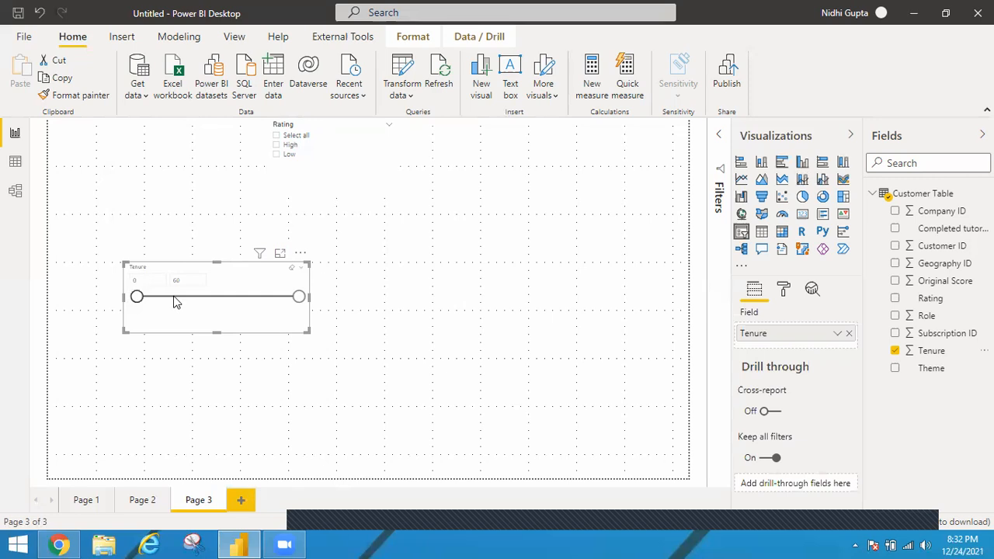
Step: Open the Tenure slicer in focus mode and try the List and Dropdown types
left_click(281, 256)
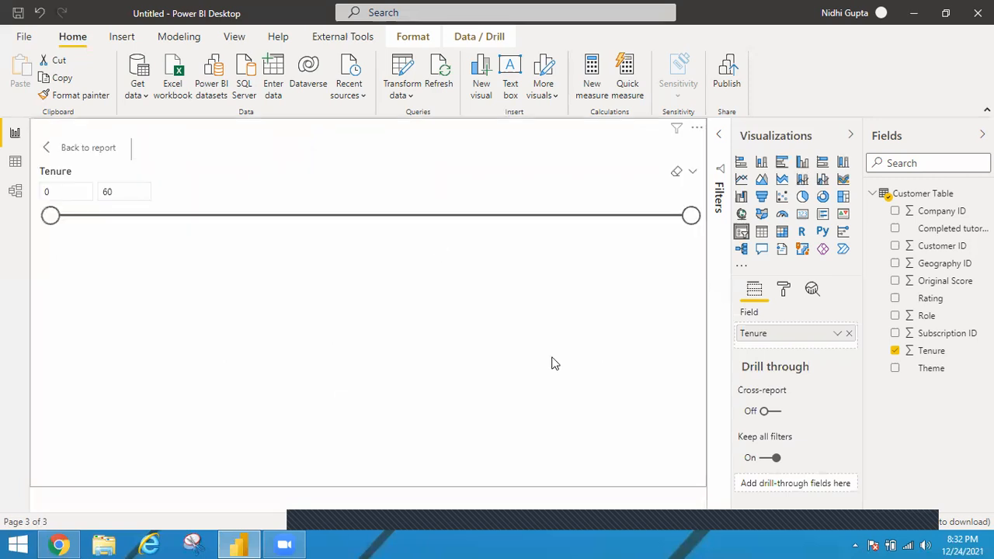
left_click(692, 175)
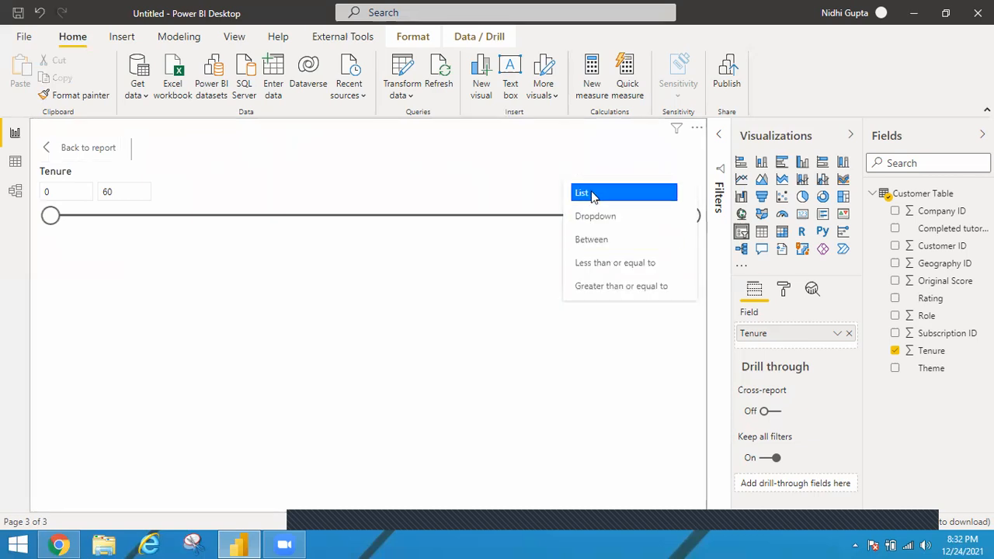
left_click(592, 194)
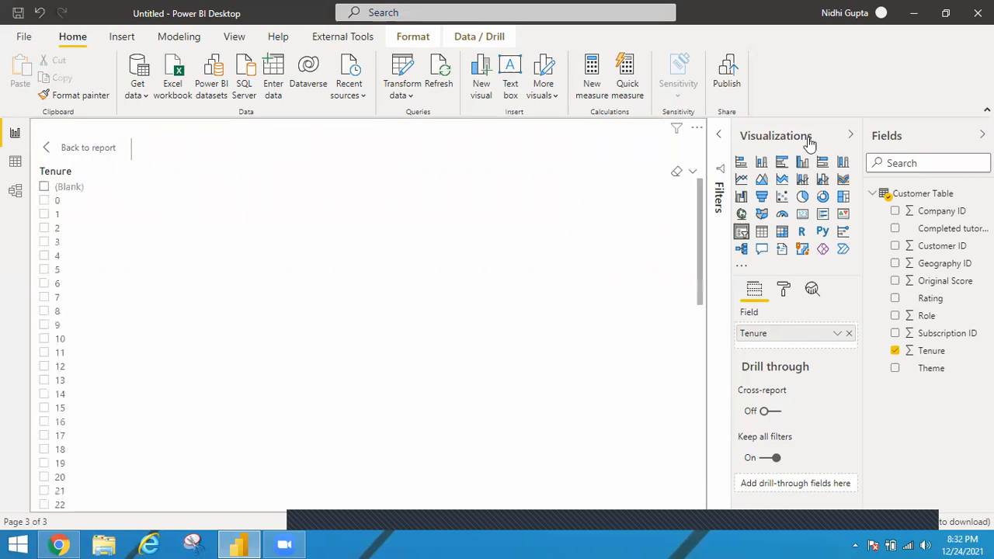
left_click(691, 172)
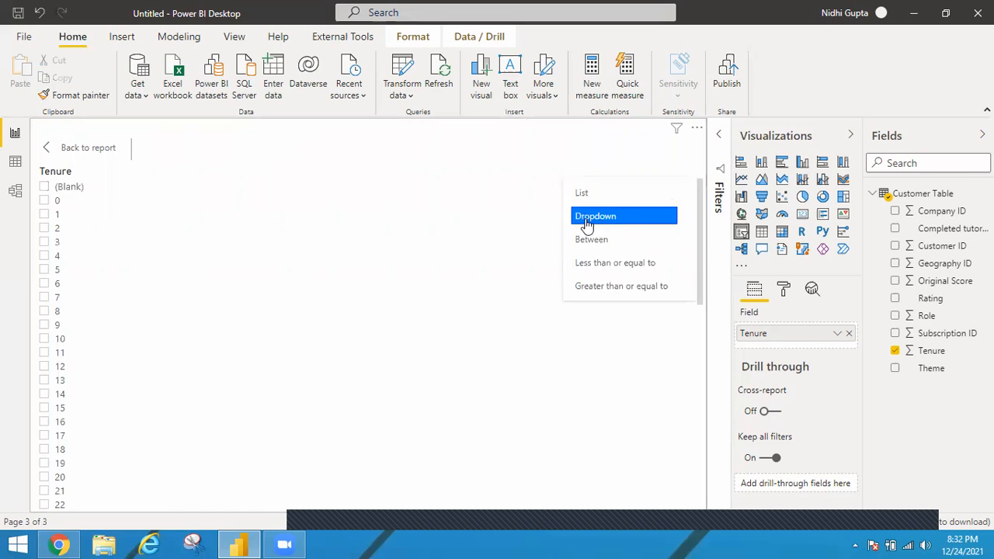
left_click(595, 219)
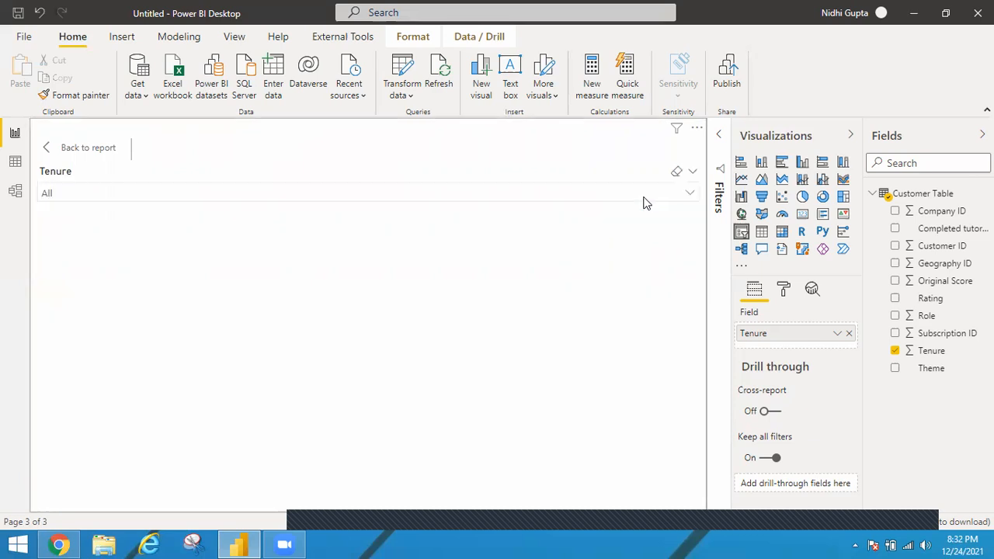
Step: Try the Between and Less than or equal to types on the Tenure slicer
left_click(691, 175)
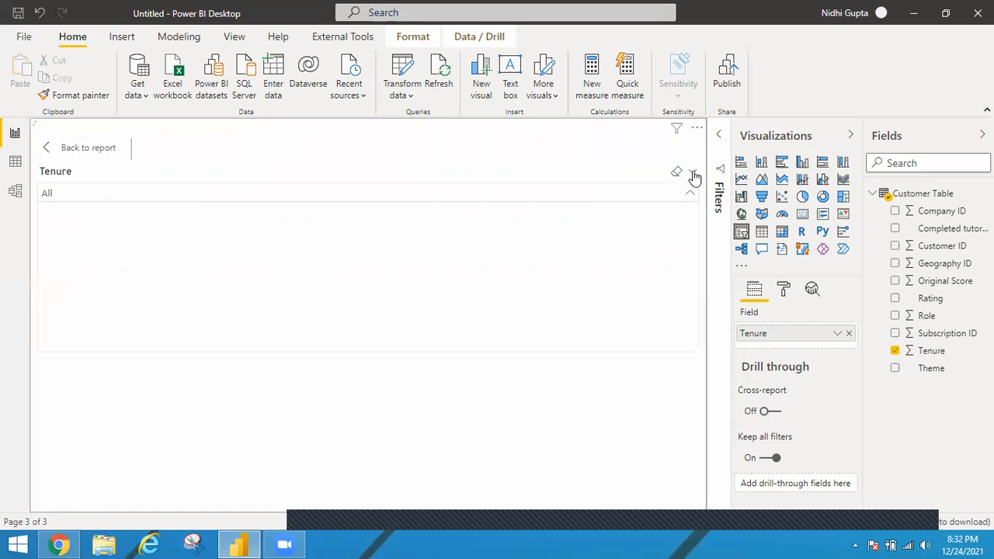
left_click(693, 175)
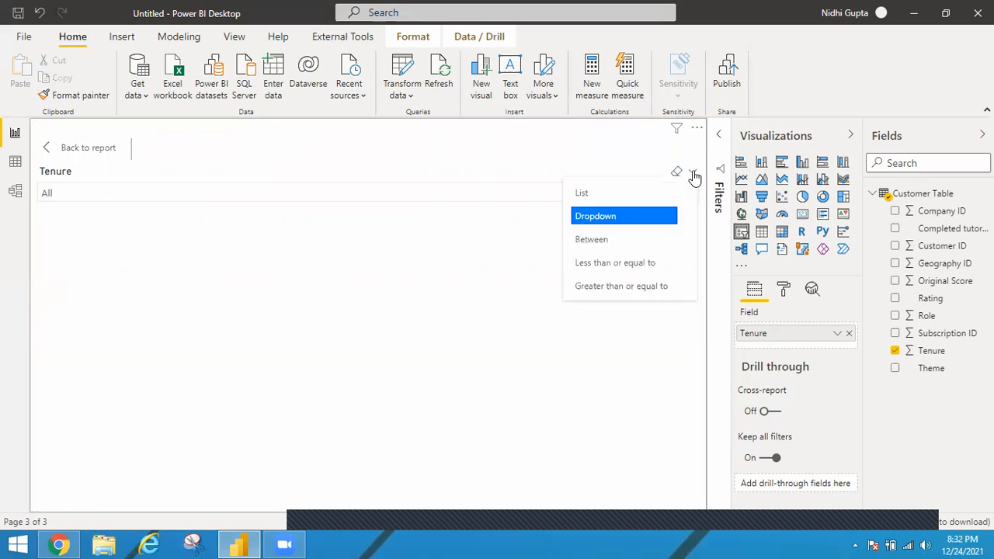
left_click(591, 241)
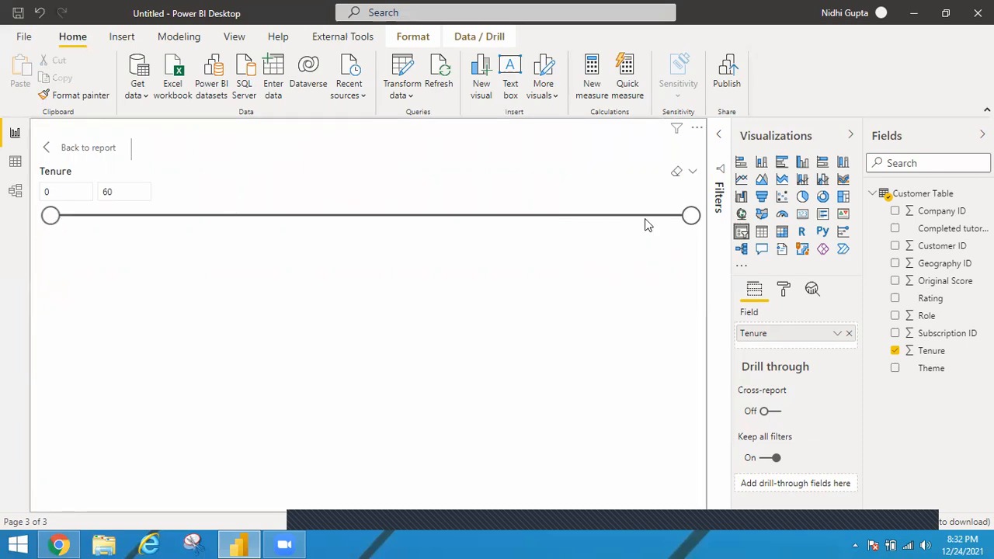
left_click(692, 173)
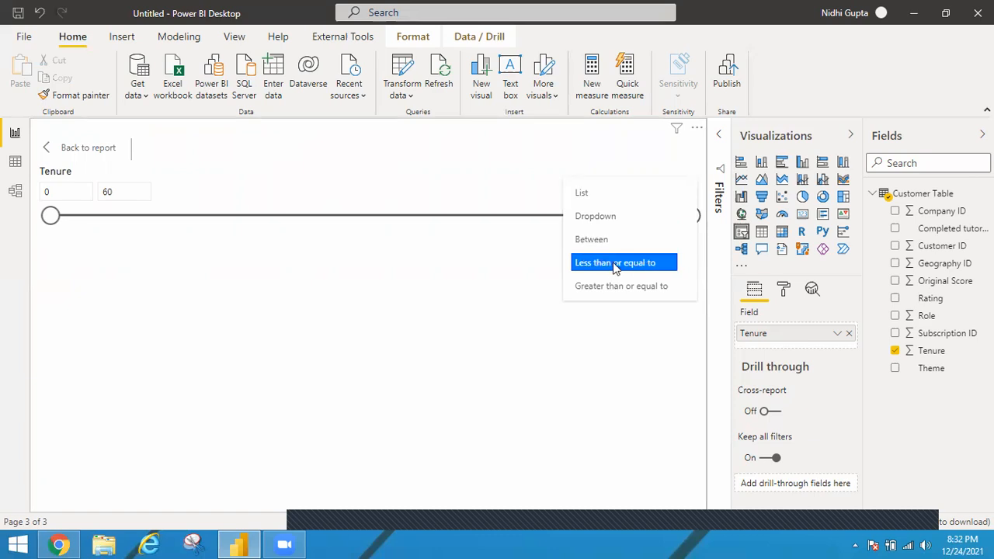
left_click(615, 264)
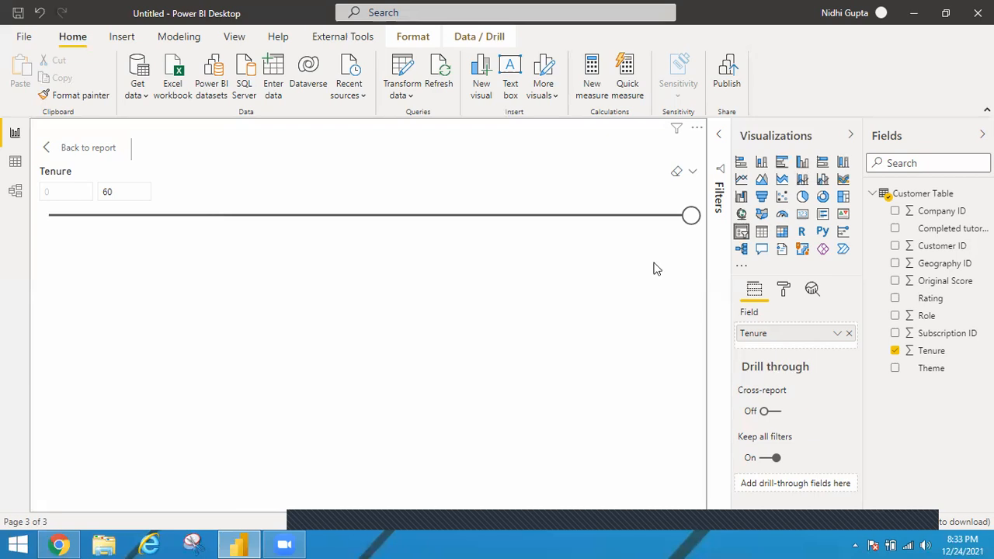
Step: Set the Tenure slicer's type to Greater than or equal to, leave focus mode and move it to the report page's upper-right corner
left_click(692, 171)
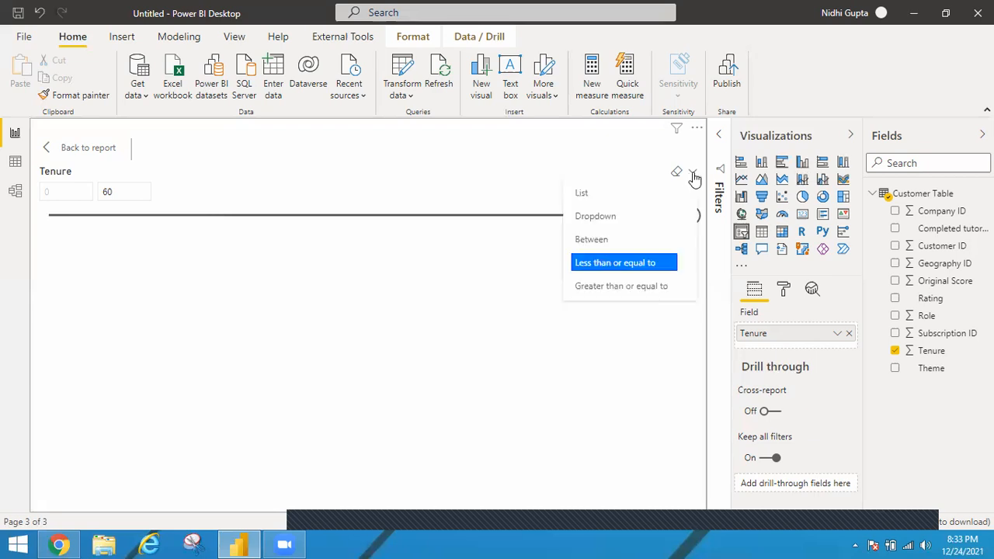
left_click(586, 287)
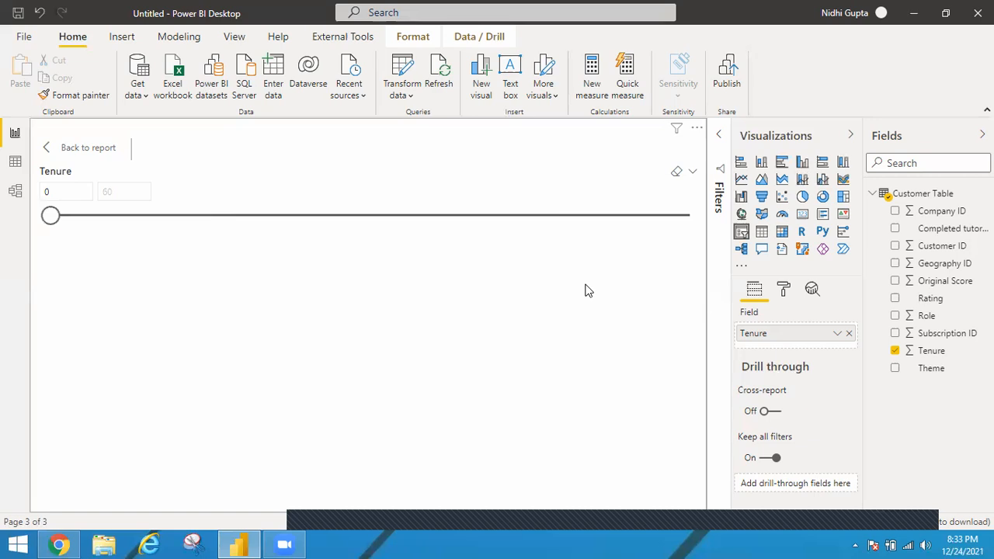
left_click(46, 152)
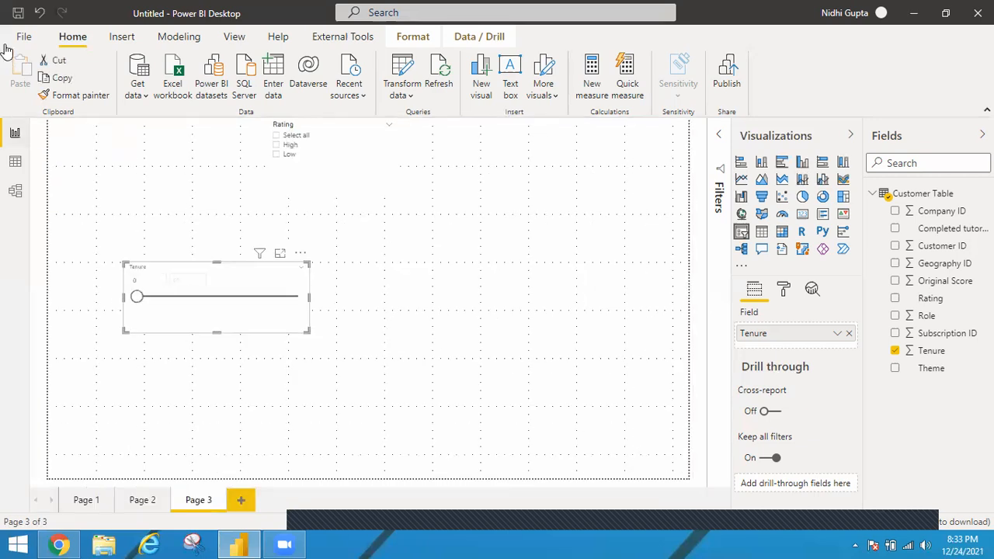
left_click_drag(250, 312, 656, 151)
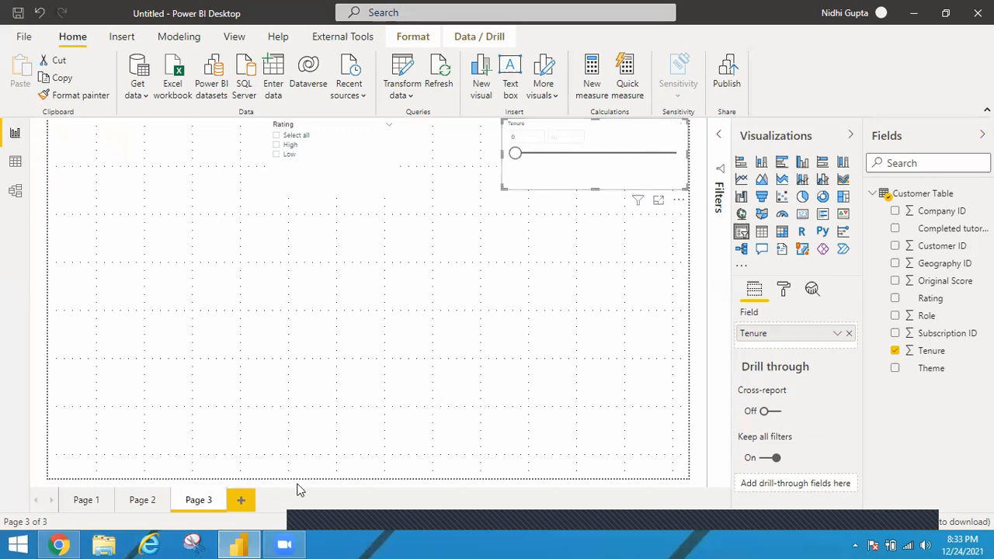
Step: Add another report page and load the P6-UK-Bank-Customers.csv file as a new data source
left_click(243, 503)
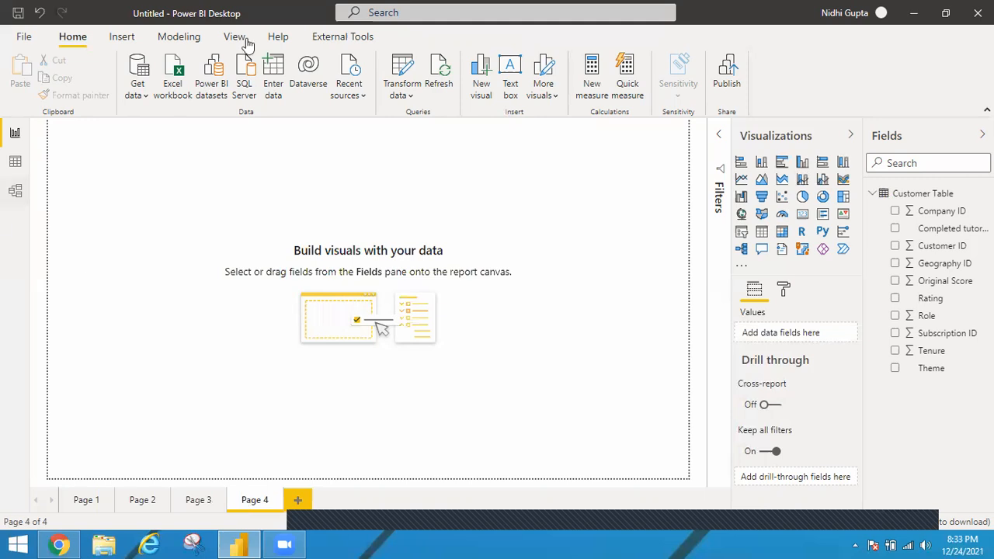
left_click(145, 95)
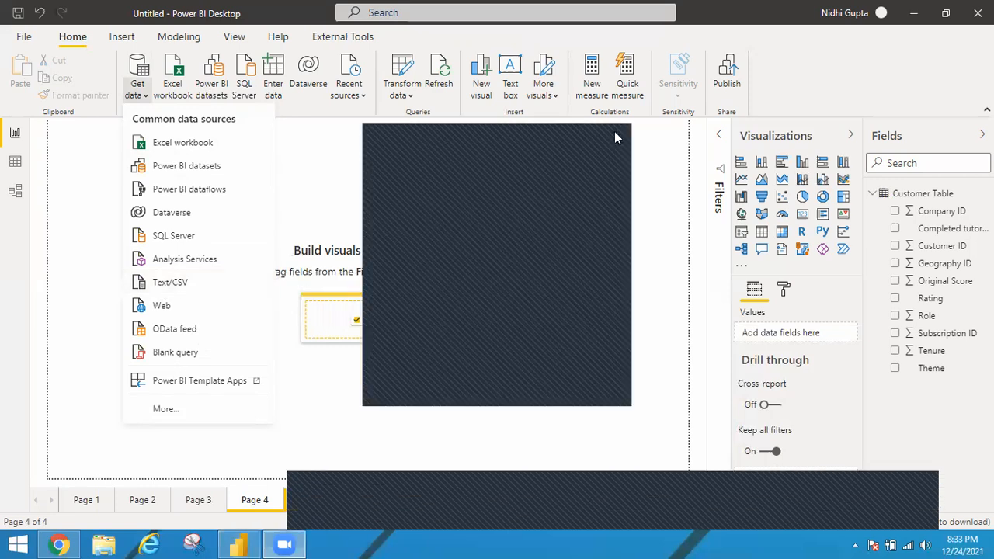
left_click(148, 286)
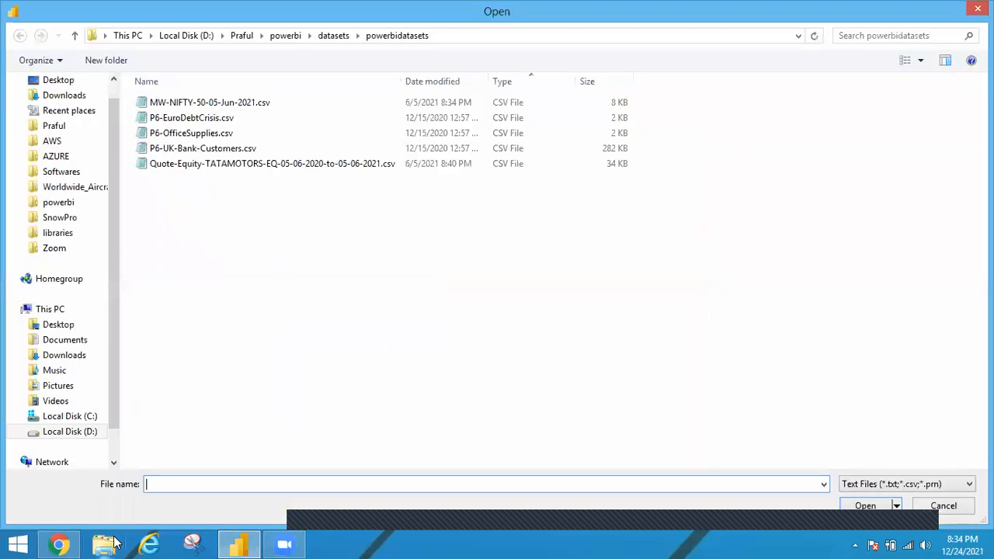
double_click(220, 148)
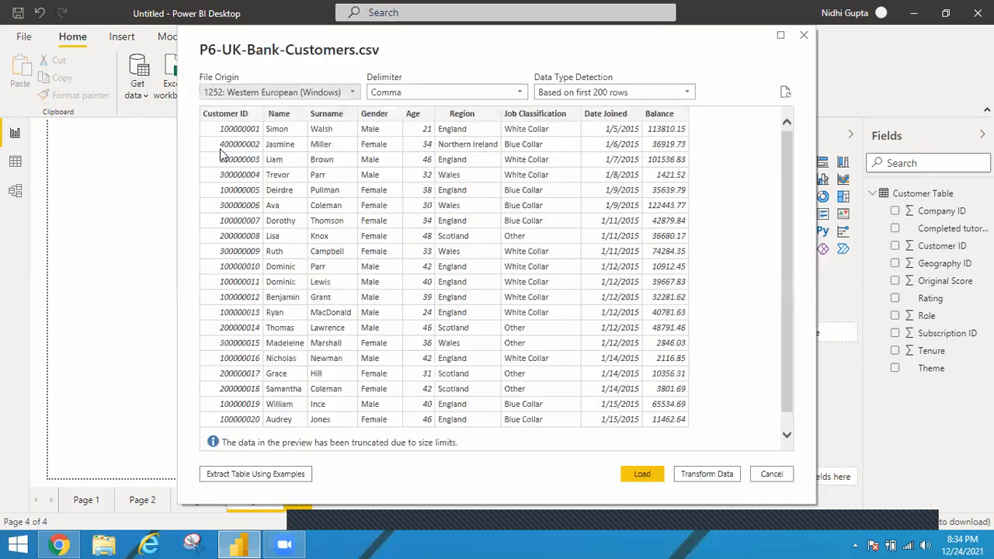
left_click(640, 473)
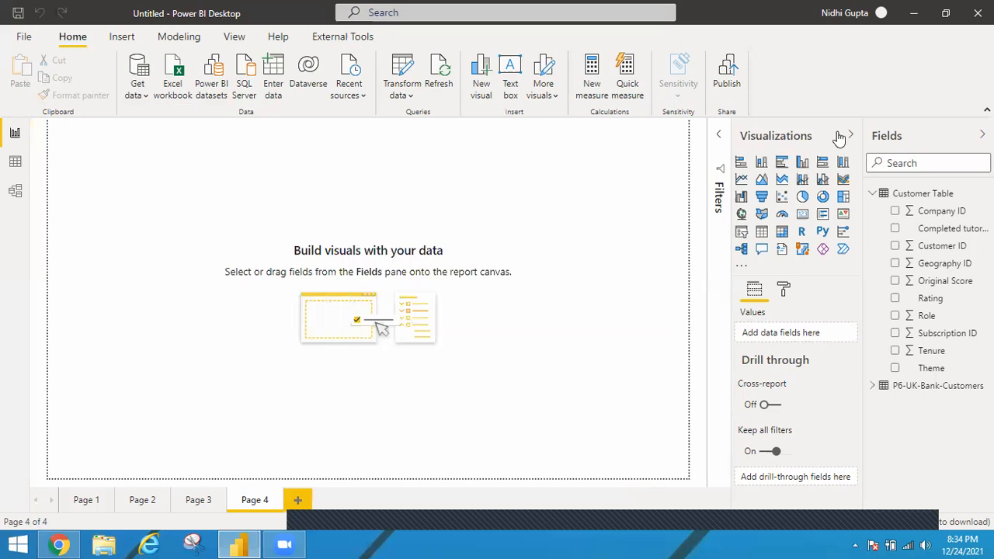
Step: Build a clustered column chart of average Balance by Age from P6-UK-Bank-Customers, enlarged to span the report page
left_click(804, 163)
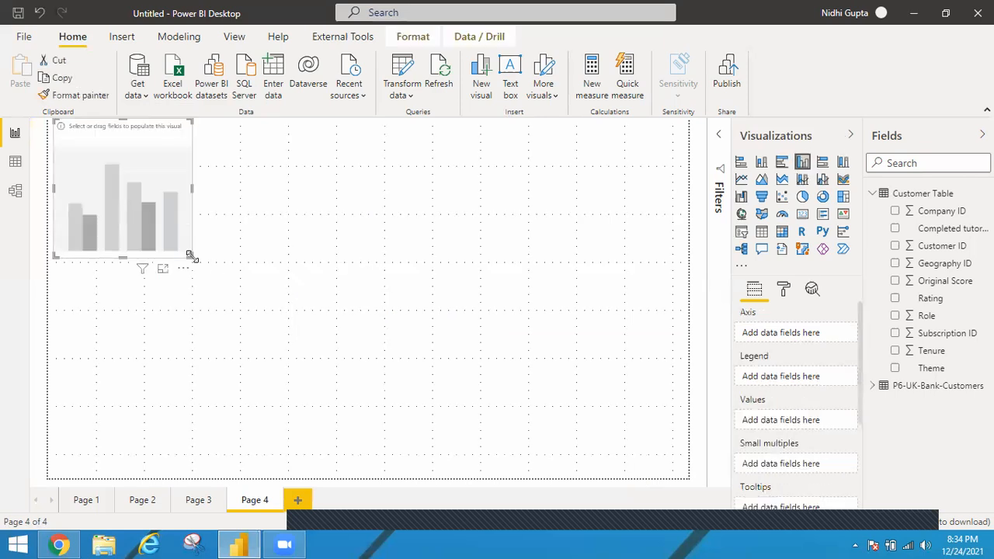
left_click_drag(701, 444, 690, 453)
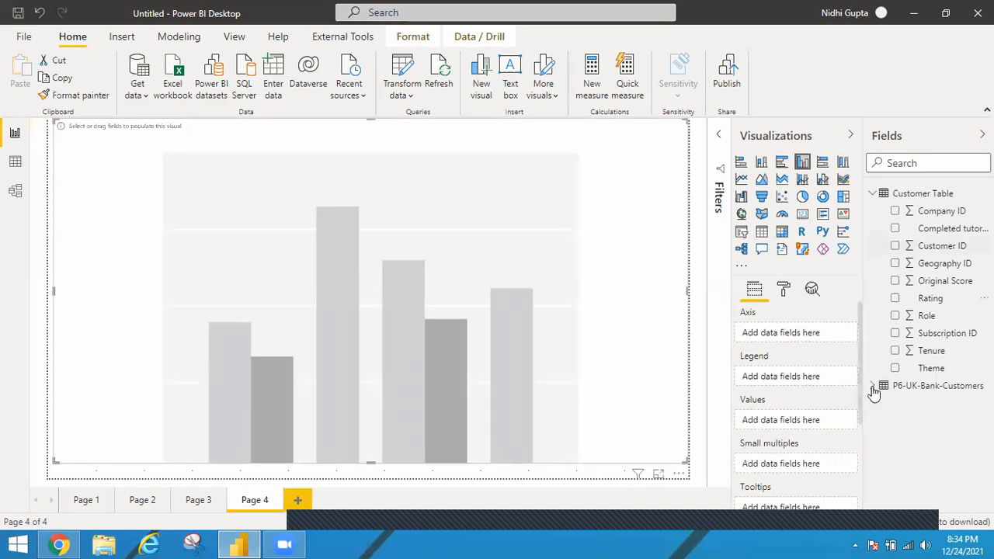
left_click(872, 194)
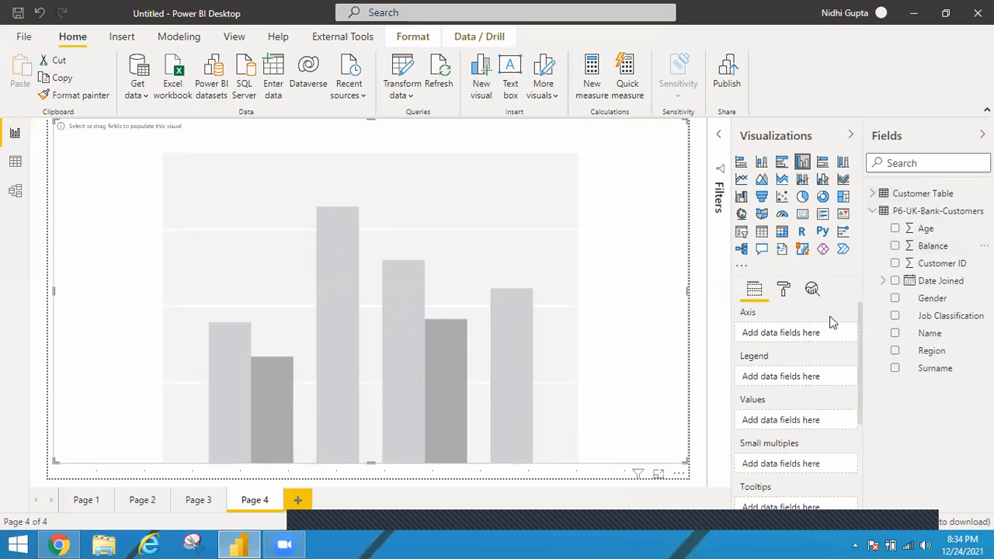
left_click_drag(838, 437, 835, 426)
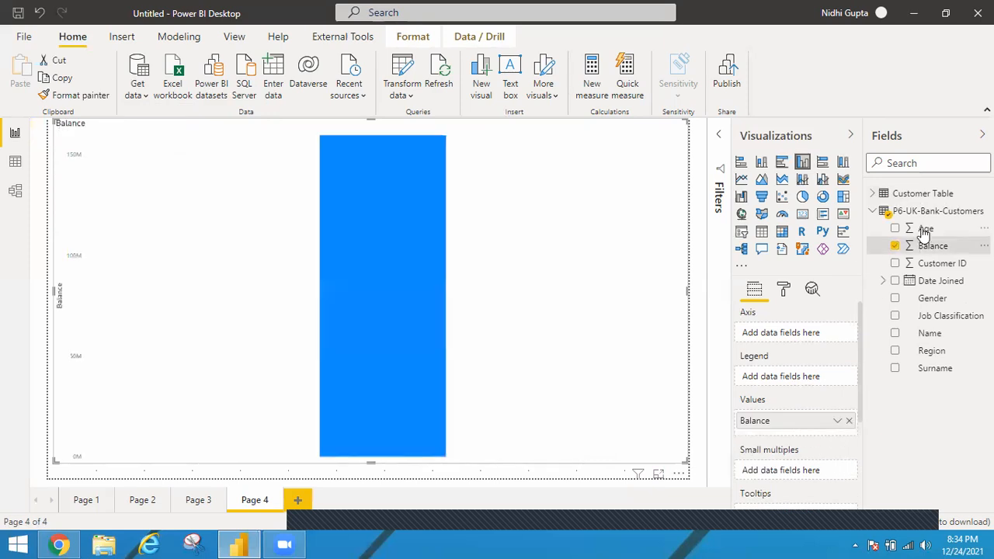
left_click_drag(817, 312, 793, 340)
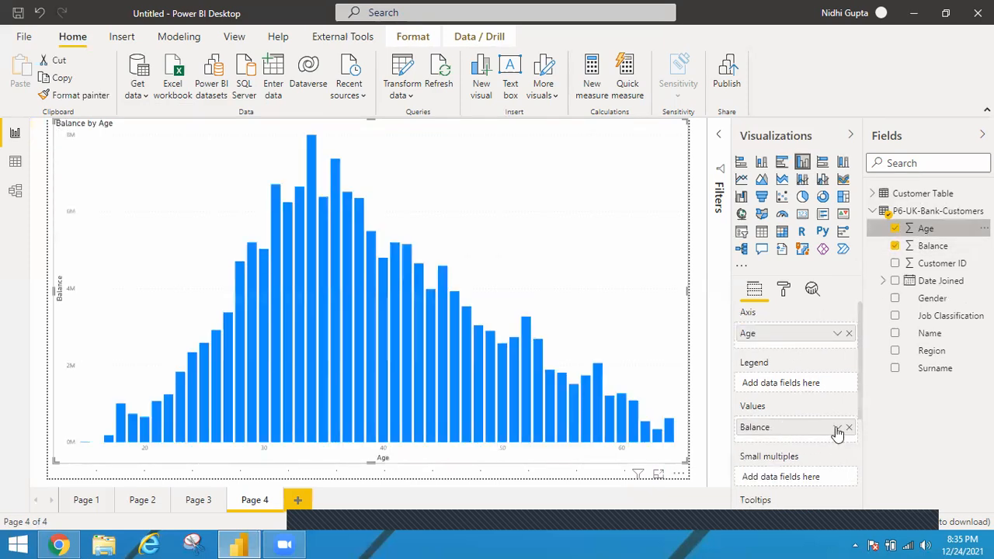
left_click(837, 427)
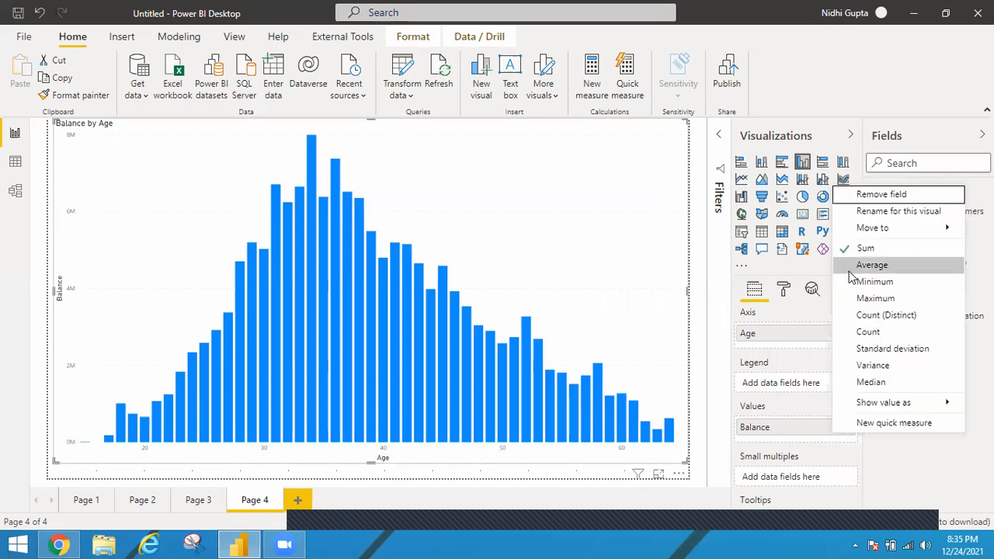
left_click(850, 272)
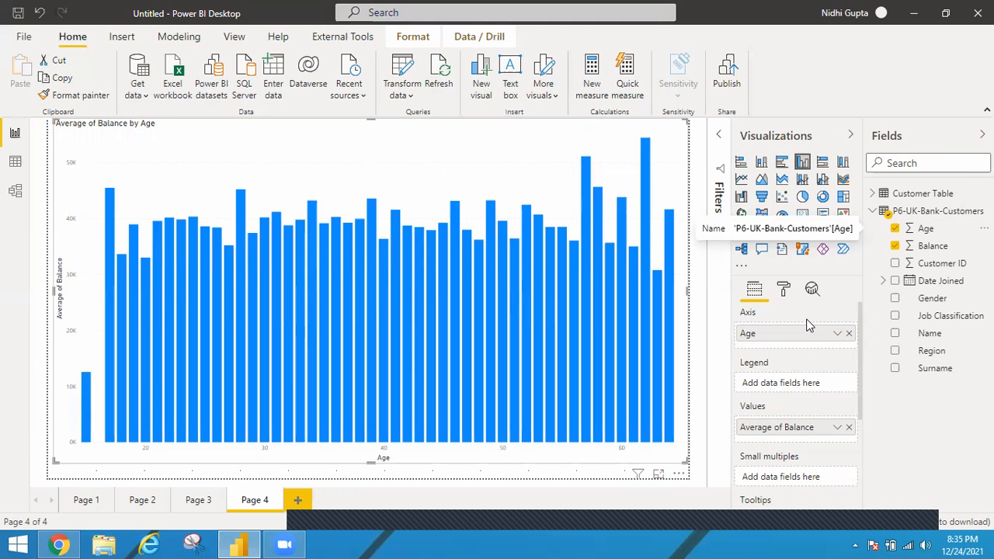
Step: Narrow the average balance chart to about a third of the page width and delete it
left_click(691, 295)
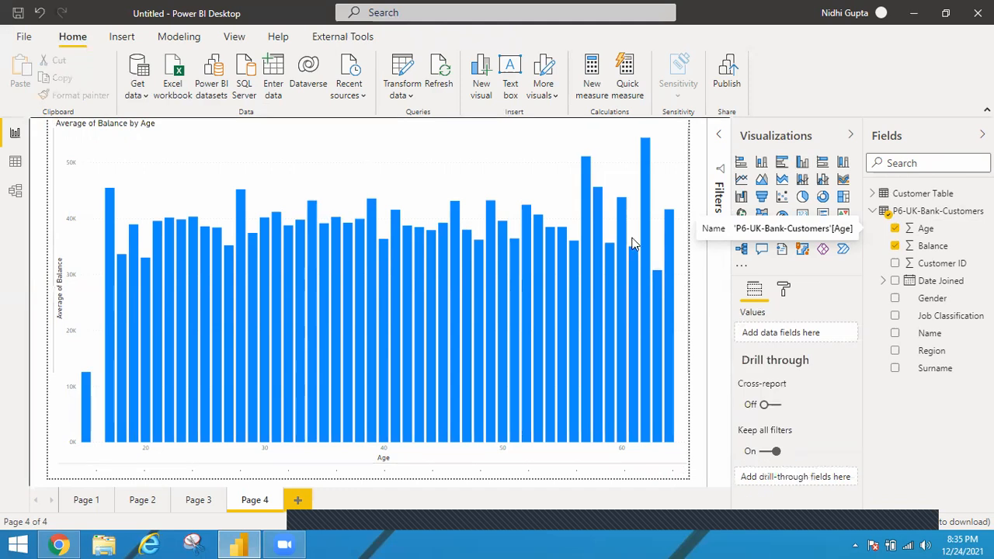
left_click(688, 326)
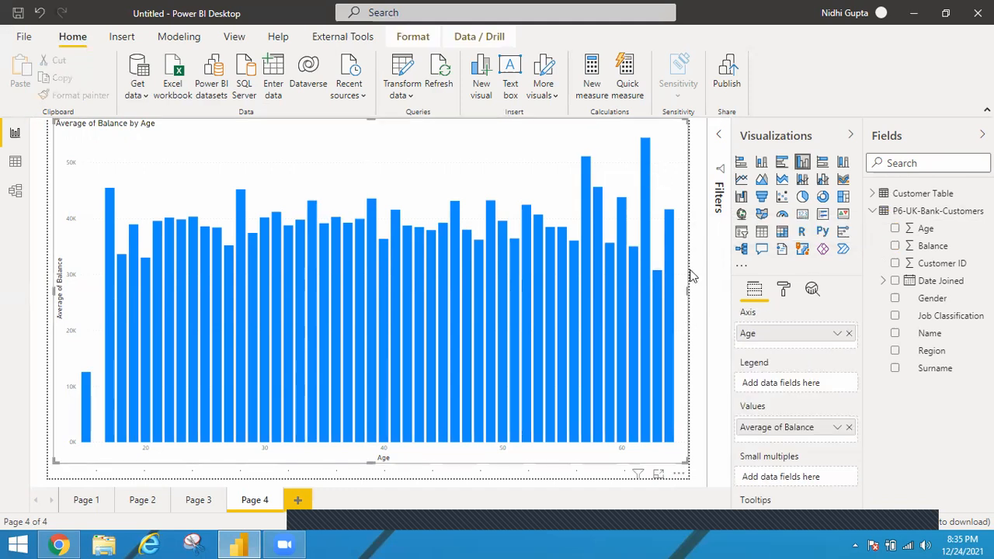
left_click_drag(278, 243, 256, 239)
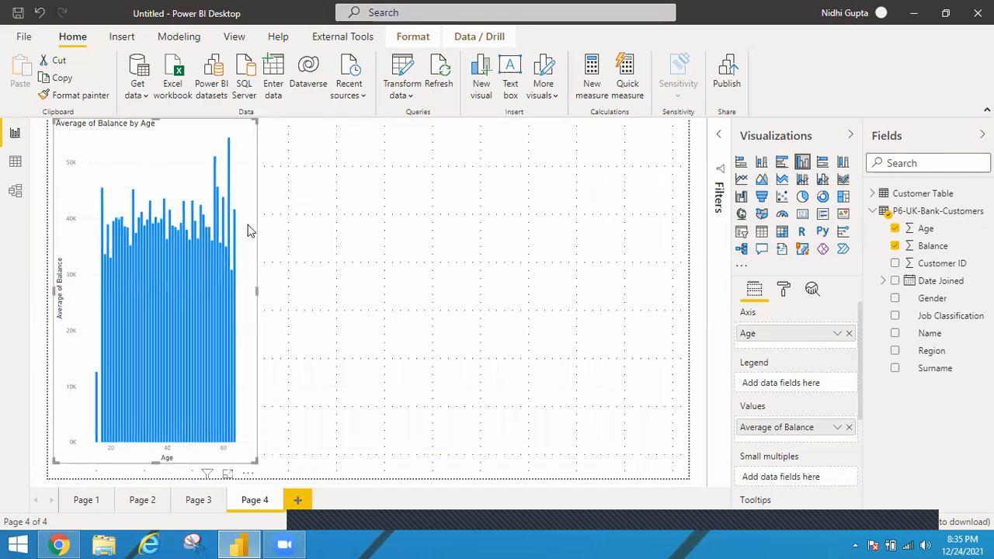
key("Delete")
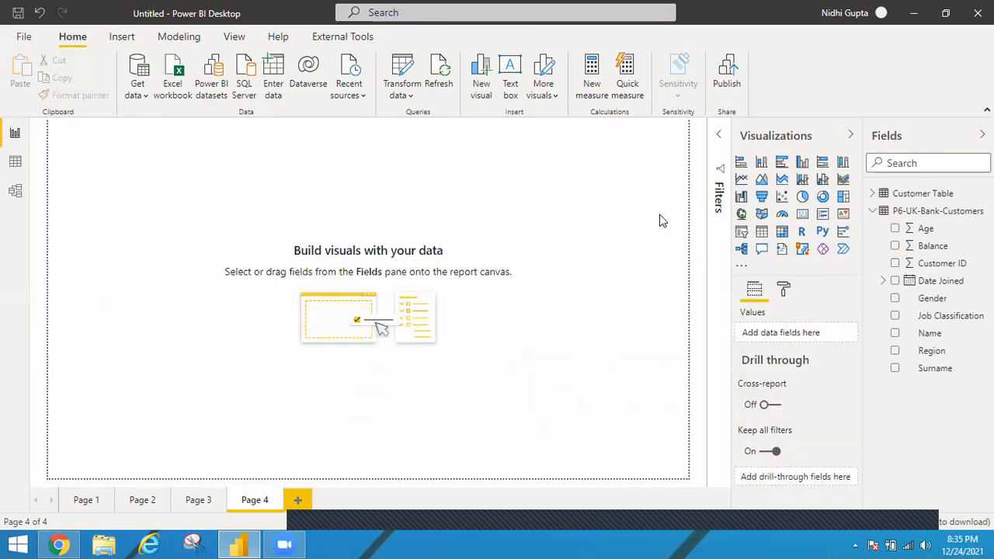
Step: Start a new group on the Age field of the P6-UK-Bank-Customers table
left_click(925, 229)
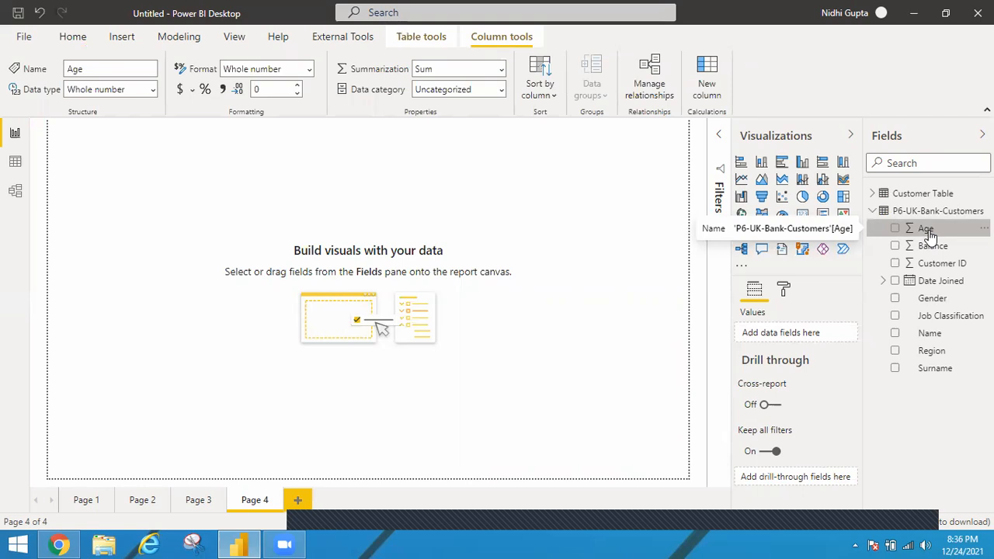
right_click(926, 228)
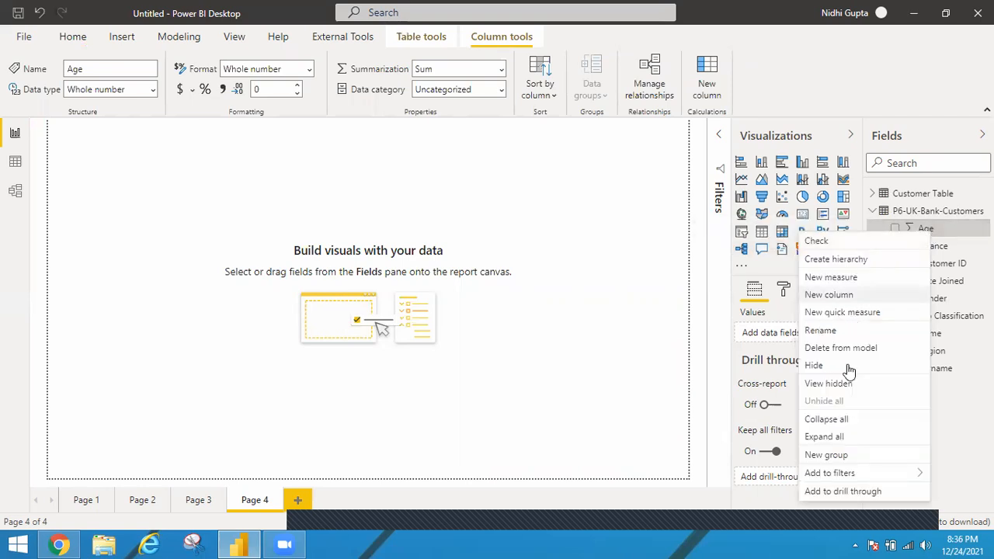
left_click(826, 455)
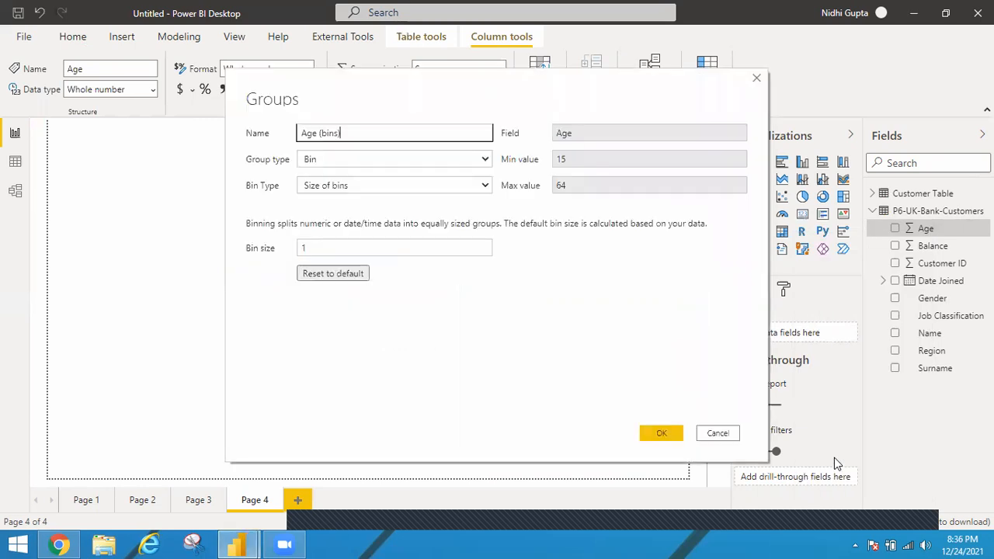
Step: Launch Notepad while leaving the Groups dialog open
key("super+r")
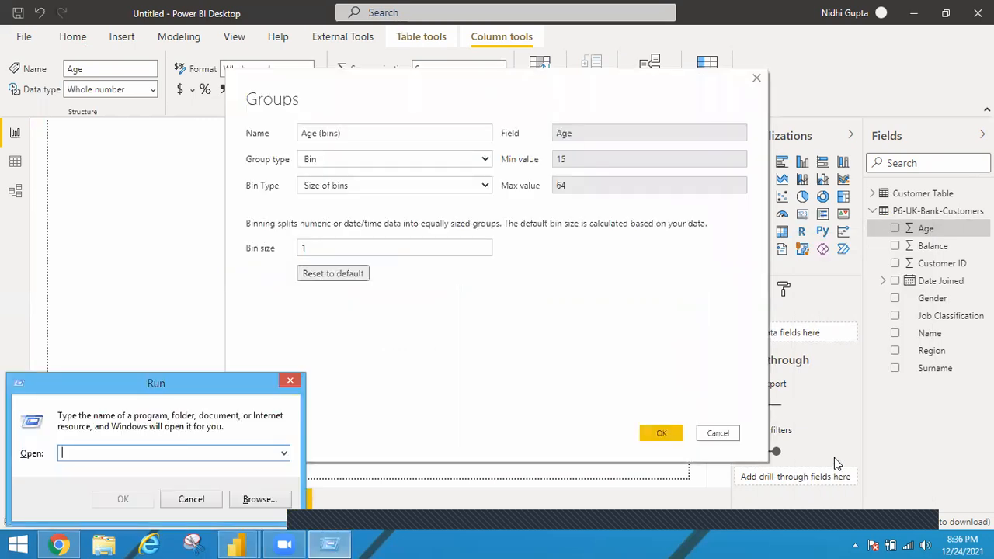
type("notep")
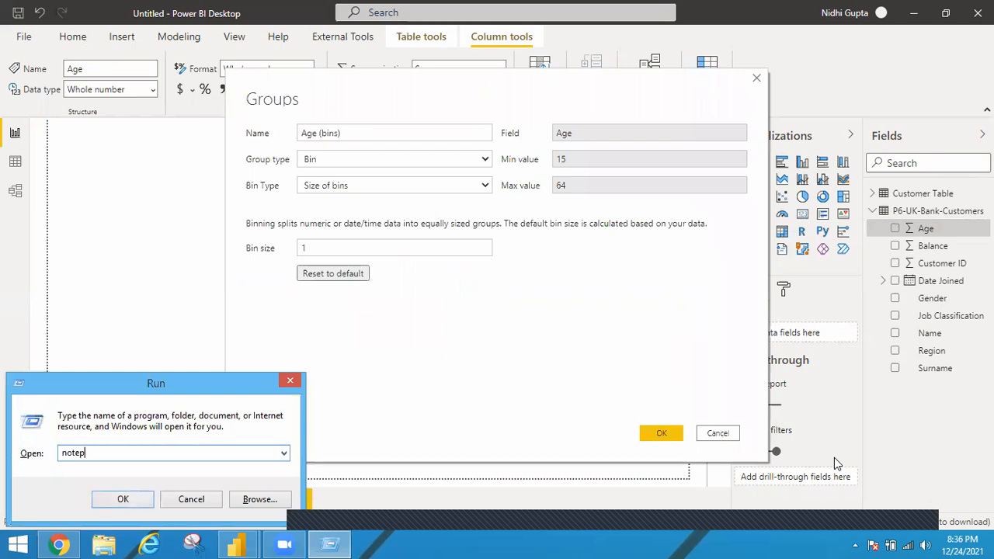
type("ad")
key("Return")
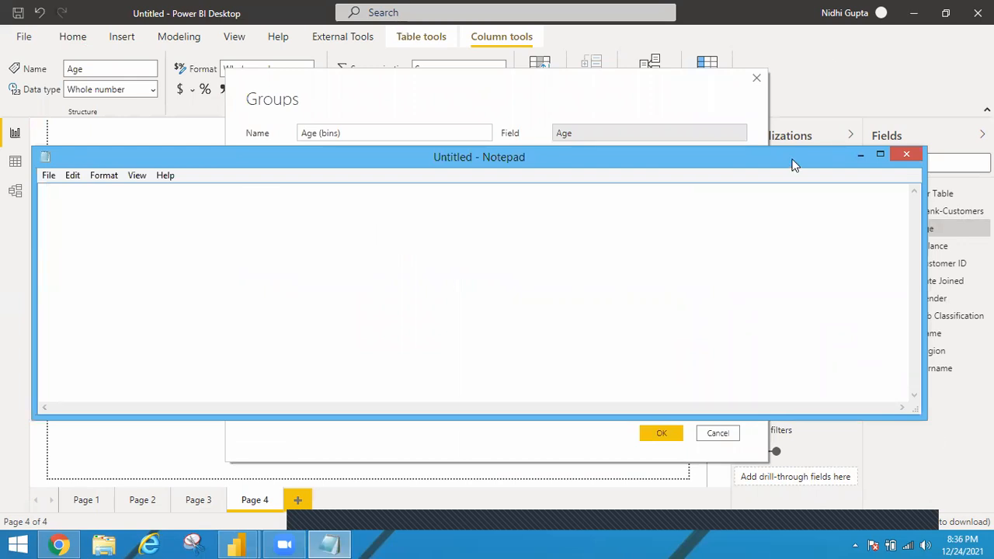
Step: List the numbers 1 to 6 on separate lines in the blank note
type("1")
key("Return")
type("2")
key("Return")
type("3")
key("Return")
type("4")
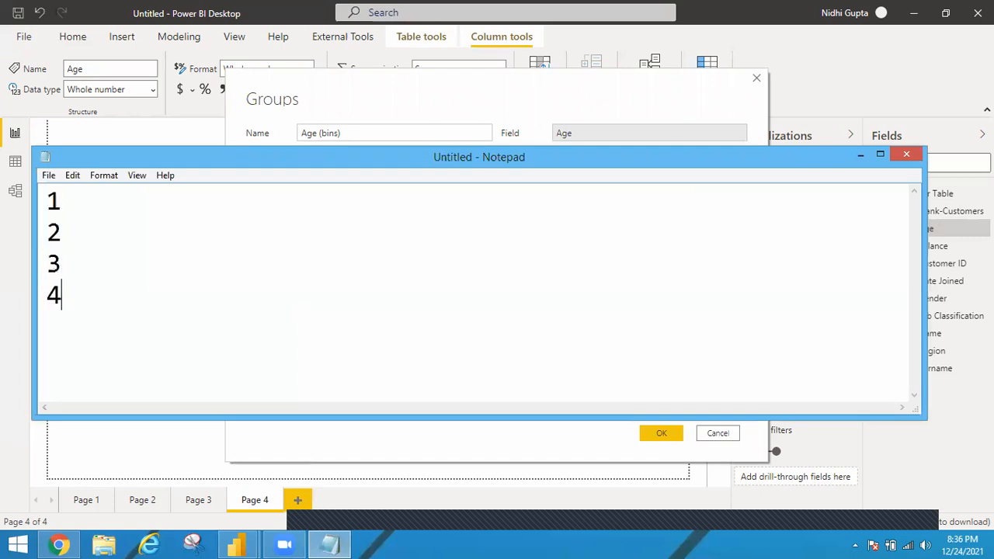
key("Return")
type("5")
key("Return")
type("6")
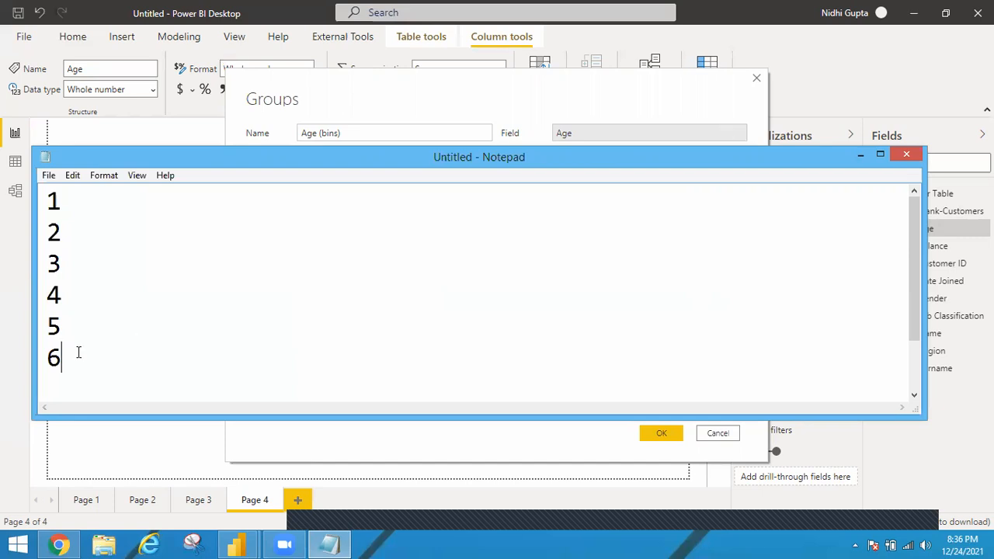
Step: Highlight numbers in the list to illustrate grouping and add the line "Group size-2" below them
key("ctrl+a")
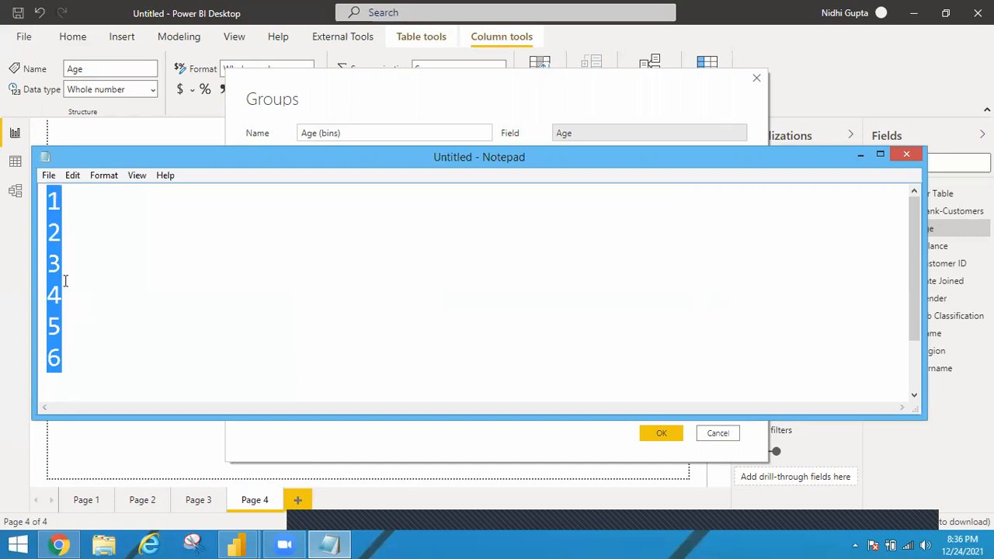
left_click(59, 258)
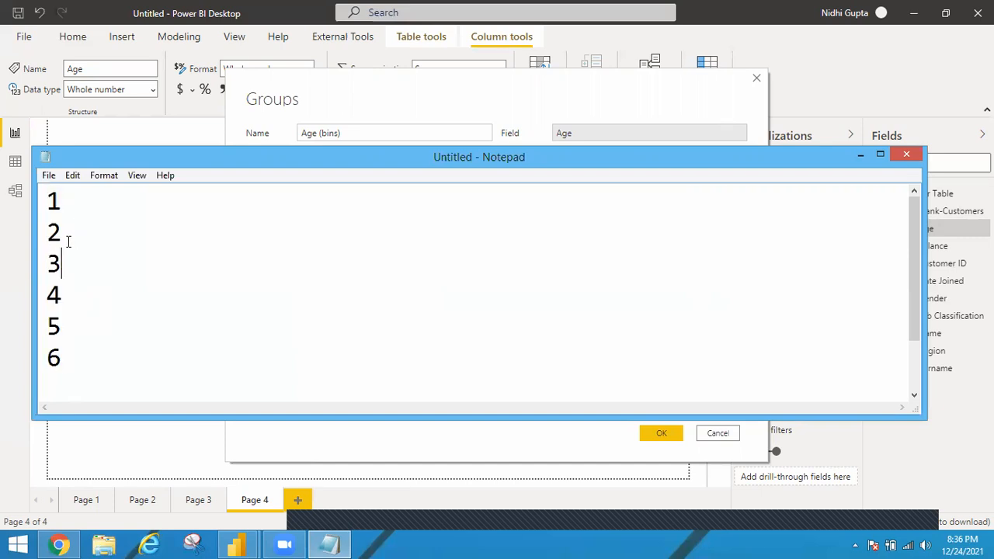
left_click_drag(40, 208, 56, 350)
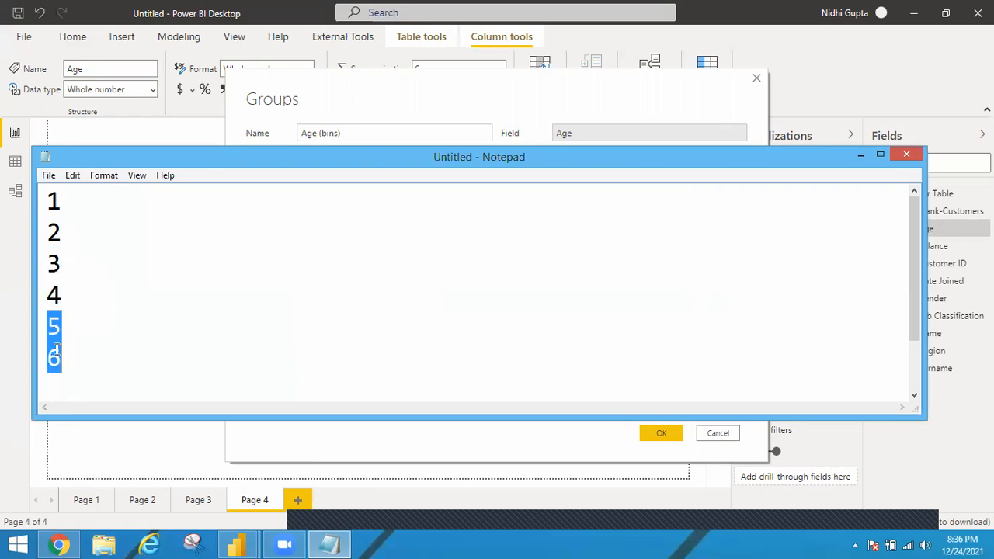
left_click(68, 384)
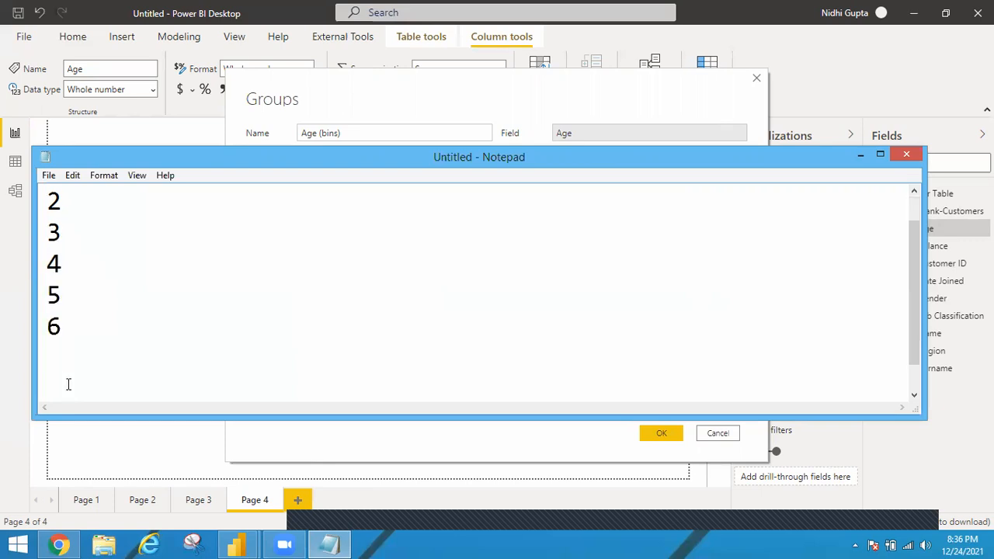
type("Group")
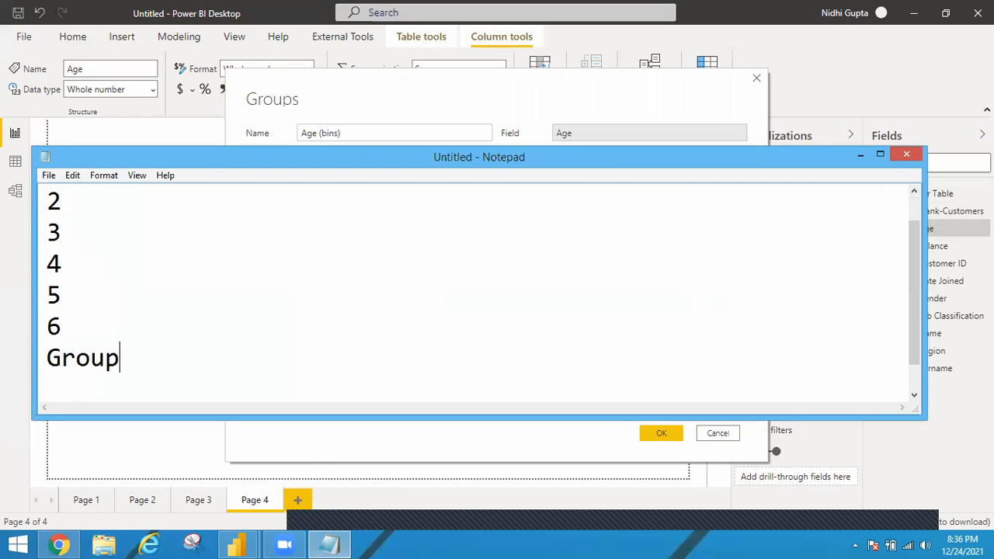
type(" size")
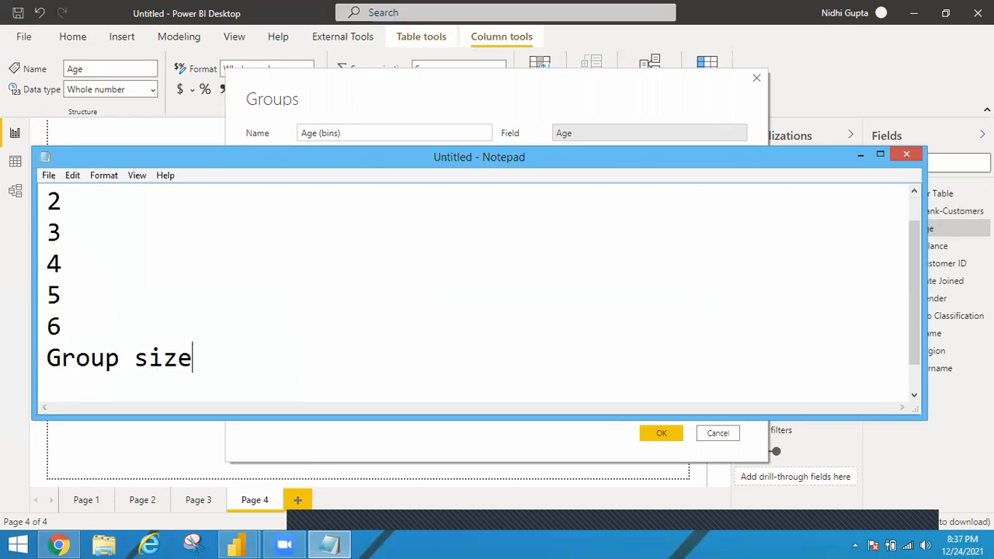
type("-2")
left_click(916, 209)
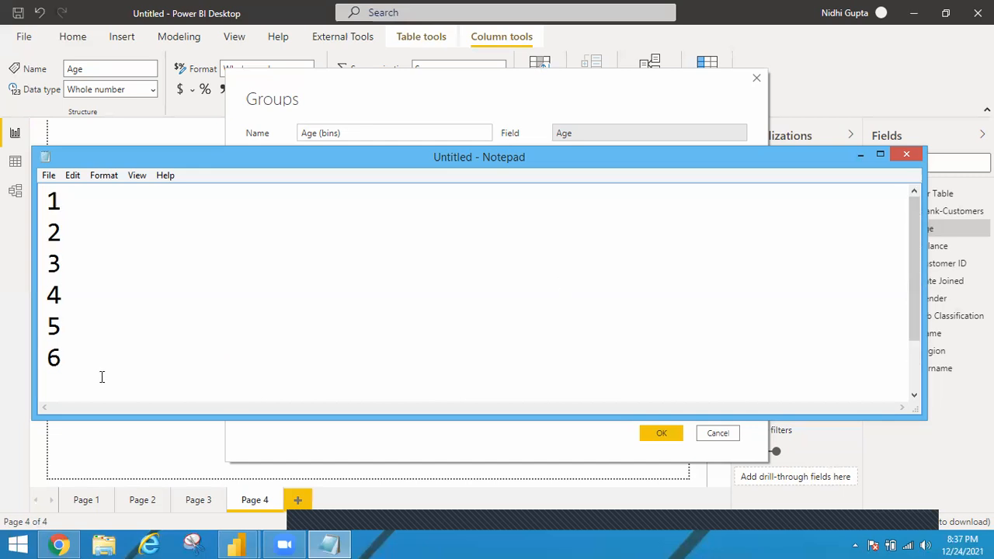
left_click_drag(102, 377, 102, 415)
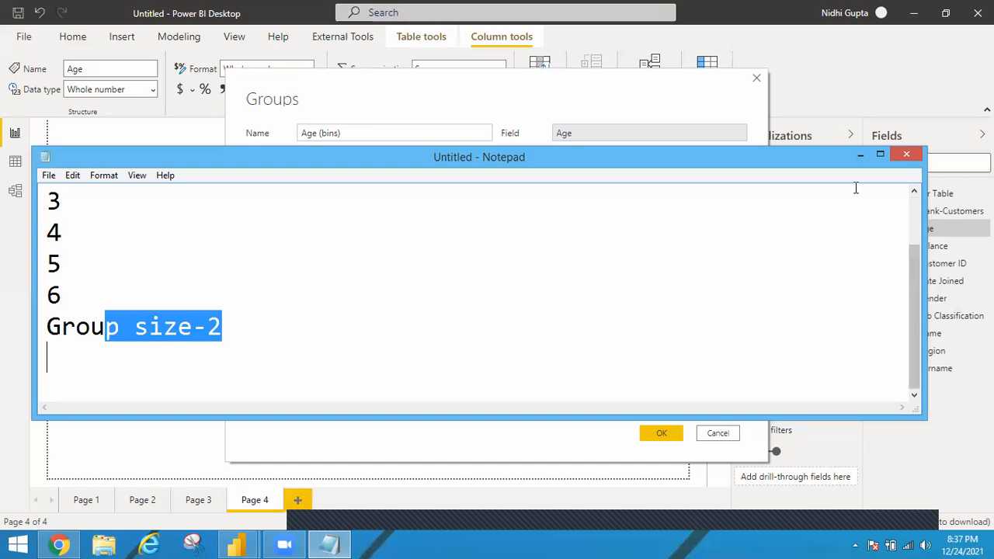
Step: Maximize the Notepad window and add the line "Noofgroups -3" under the group size
left_click(880, 155)
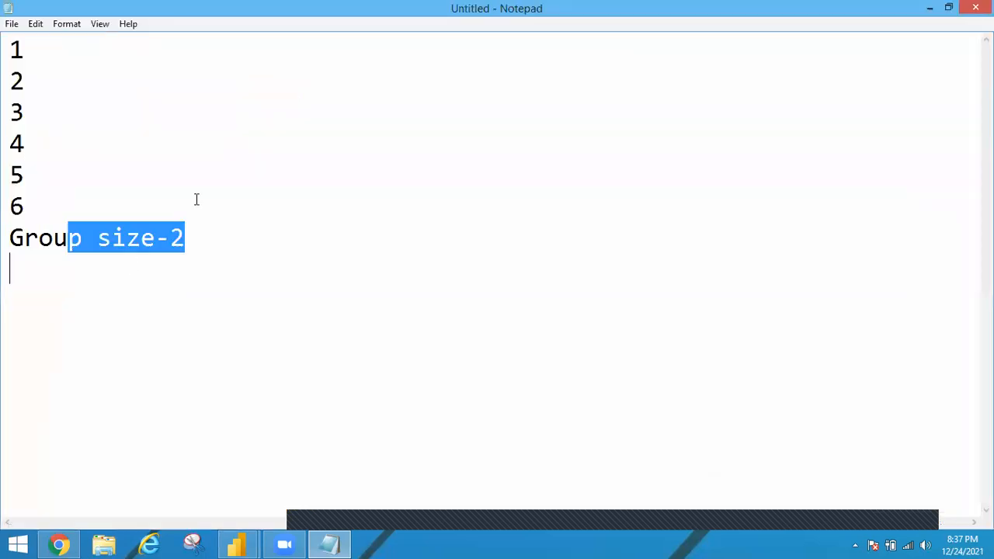
left_click(208, 230)
key("Return")
type("Gr")
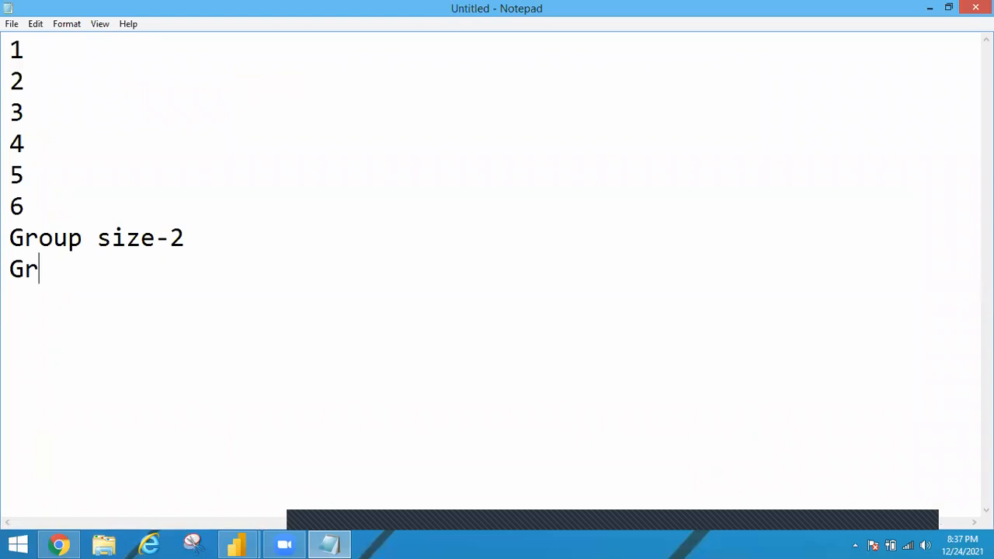
key("BackSpace")
key("BackSpace")
type("Noof")
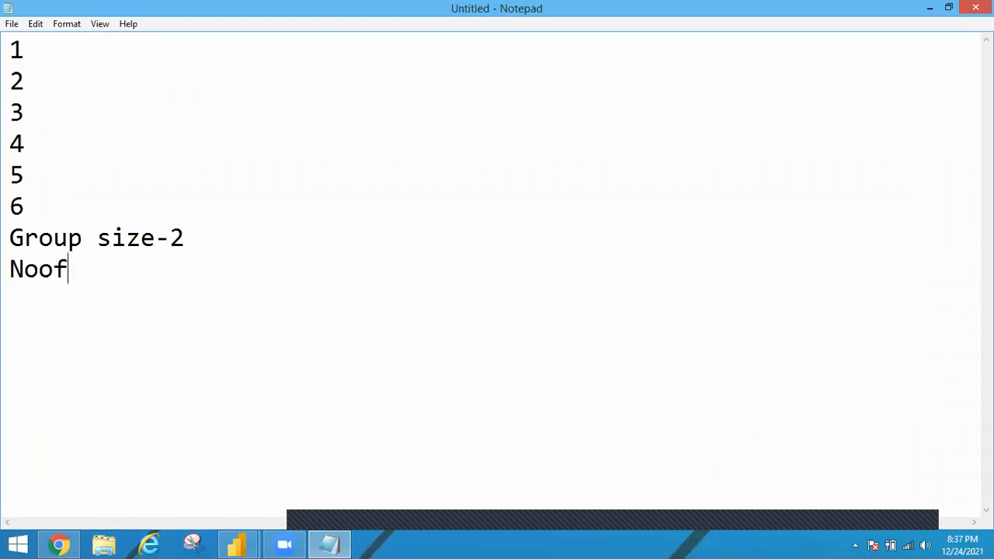
type("groups")
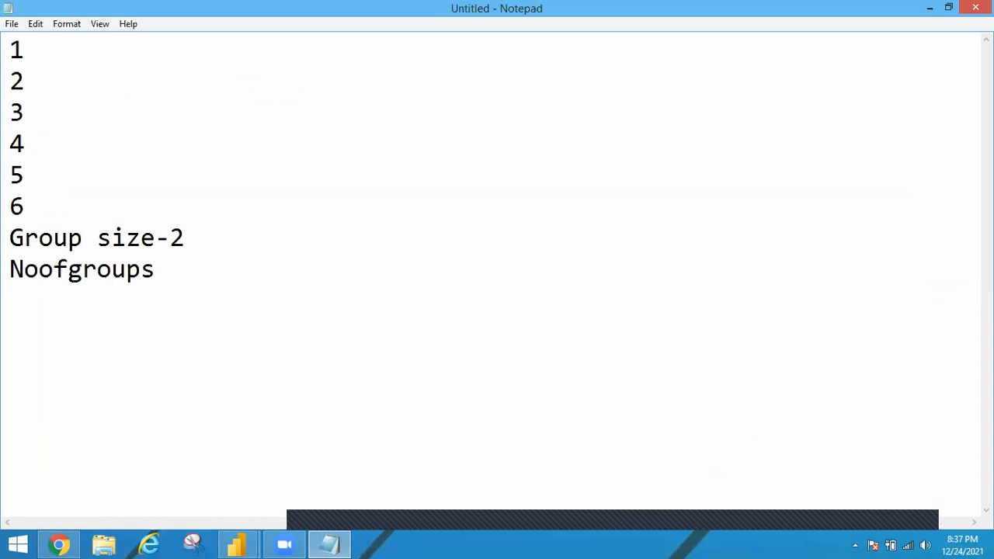
type(" -2")
key("BackSpace")
type("3")
Step: Leave a blank line and list the group starting values 1, 3 and 5 on separate lines
key("Return")
key("Return")
type("1")
key("Return")
type("3")
key("Return")
type("5")
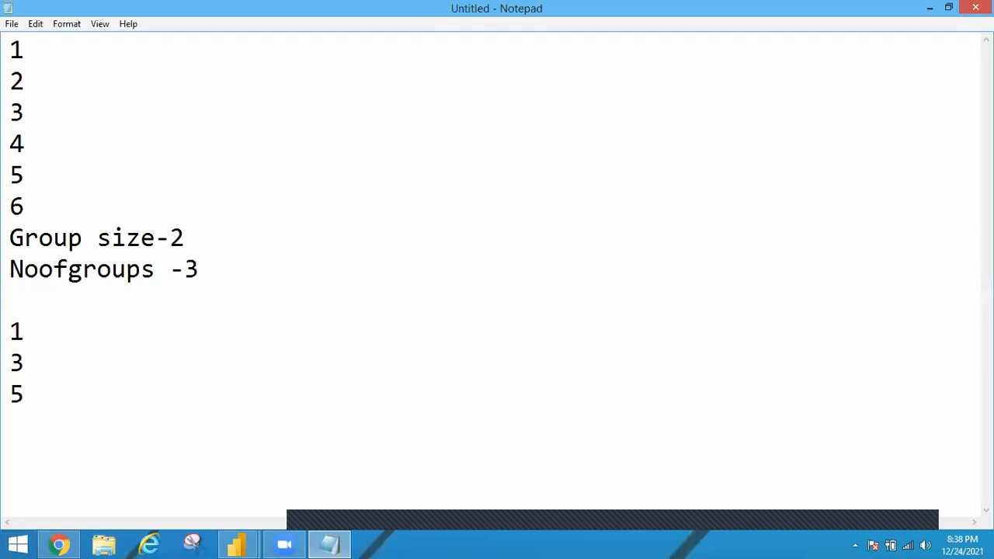
Step: Write out the members of the first two groups as 1=(1,2) and 3=(3,4)
left_click(66, 338)
type("=(1,2)")
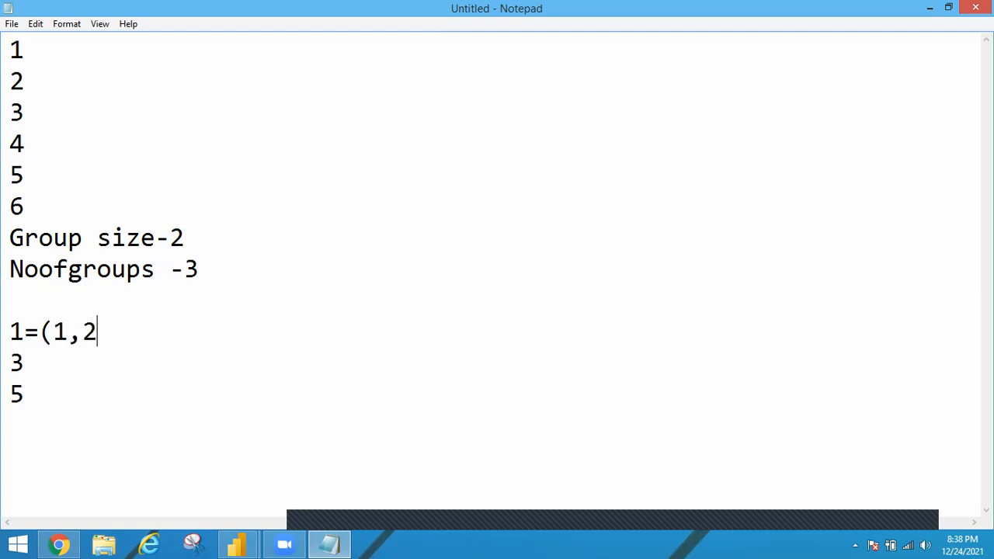
key("Down")
type("=")
type("3,3")
key("BackSpace")
key("BackSpace")
key("BackSpace")
type("(3,4)")
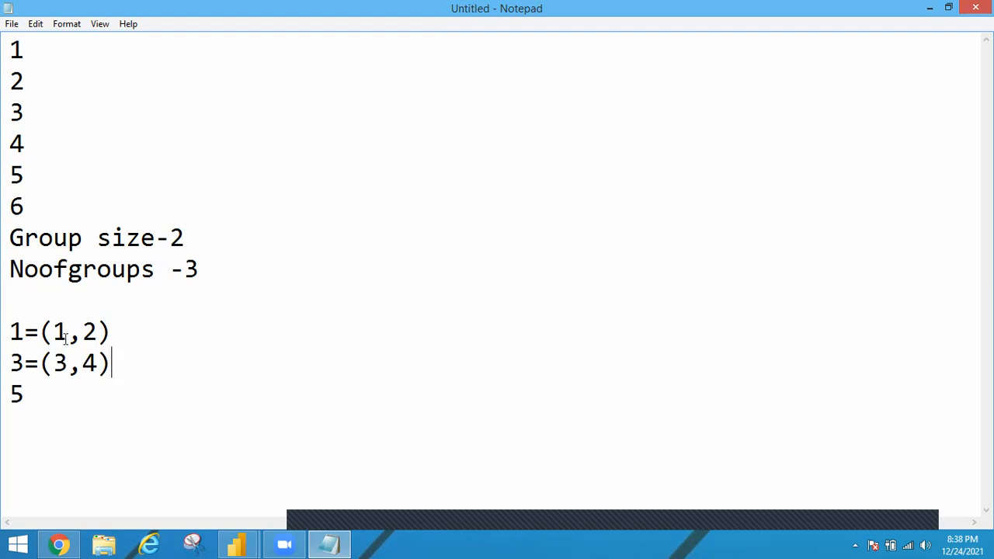
Step: Complete the third group's line as 5=(5,6) and close the parenthesis on the second group's line
key("Down")
type("=5")
key("BackSpace")
type("(5")
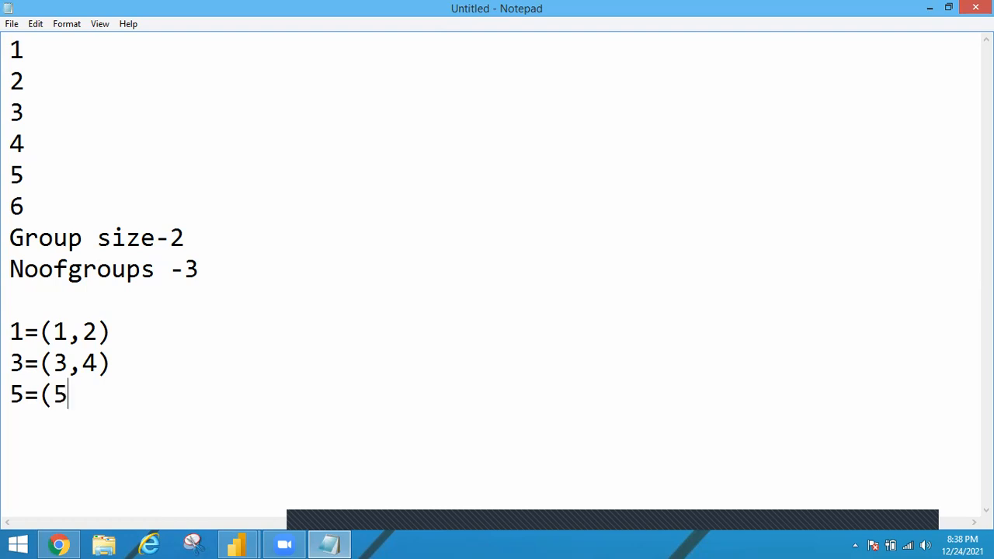
type(",6)")
Step: Point out the group size line and the starting values 1, 3 and 5 of the three groups
left_click(24, 330)
double_click(38, 238)
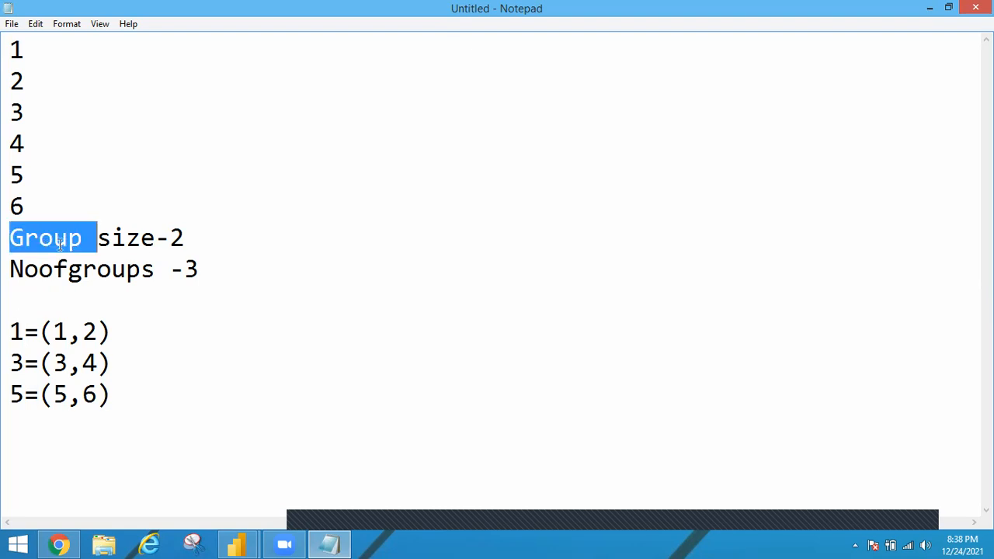
left_click(23, 342)
key("Down")
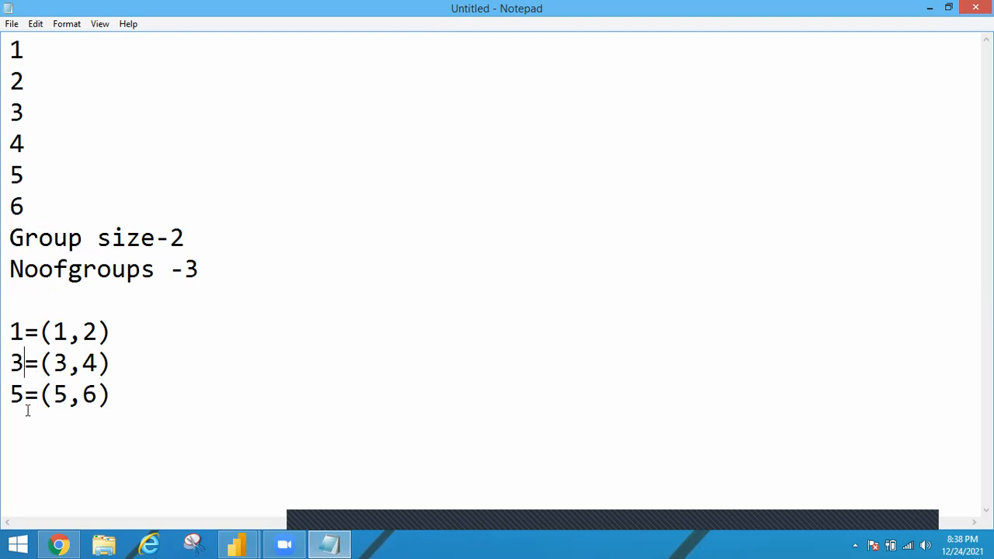
key("Down")
left_click_drag(17, 392, 12, 353)
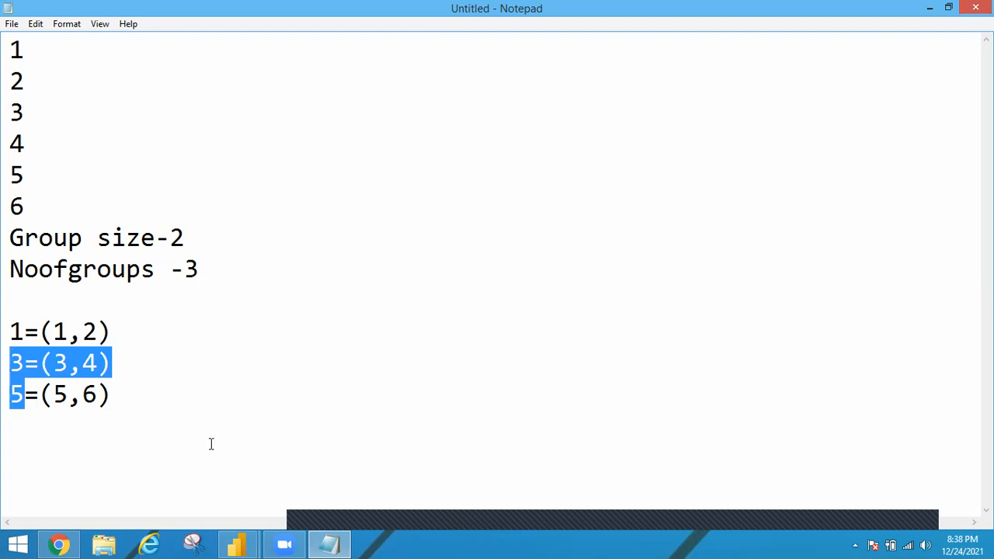
Step: Leave a blank line and paste a copy of the three group lines below the originals
left_click(142, 399)
key("Return")
key("Return")
left_click_drag(118, 401, 2, 347)
key("ctrl+c")
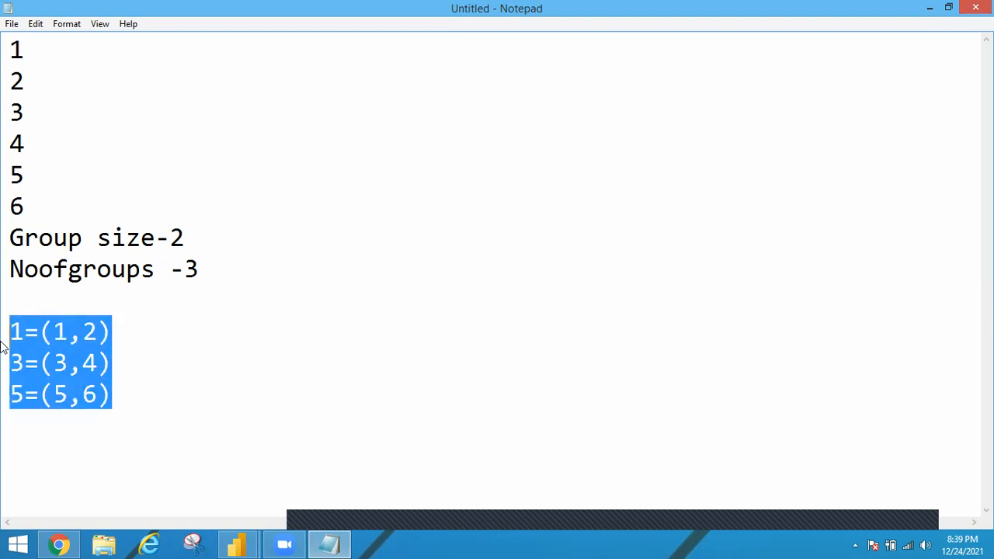
left_click(19, 441)
key("Return")
left_click(19, 441)
key("ctrl+v")
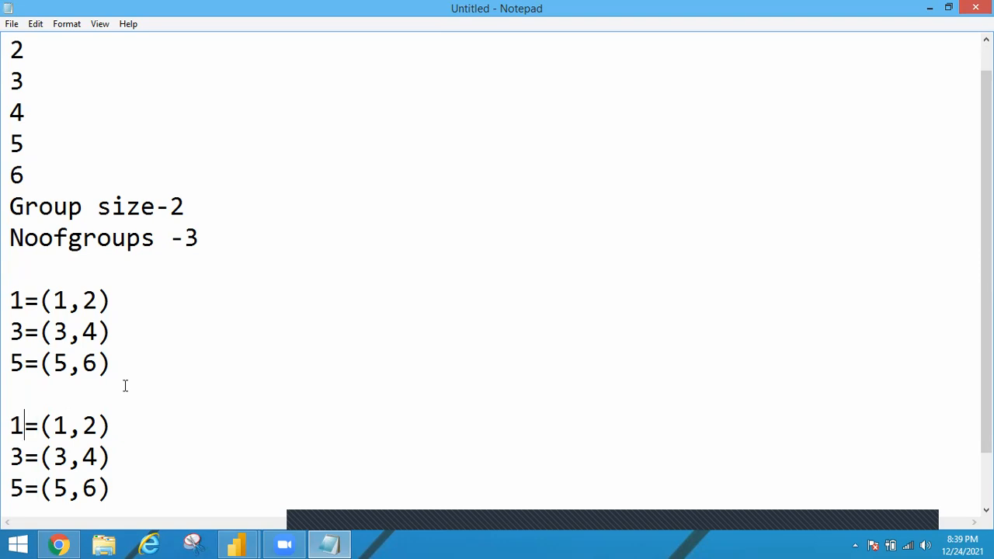
Step: Relabel the copied groups with the ranges 1-2, 3-4 and 5-6 before the equals signs
type("-2")
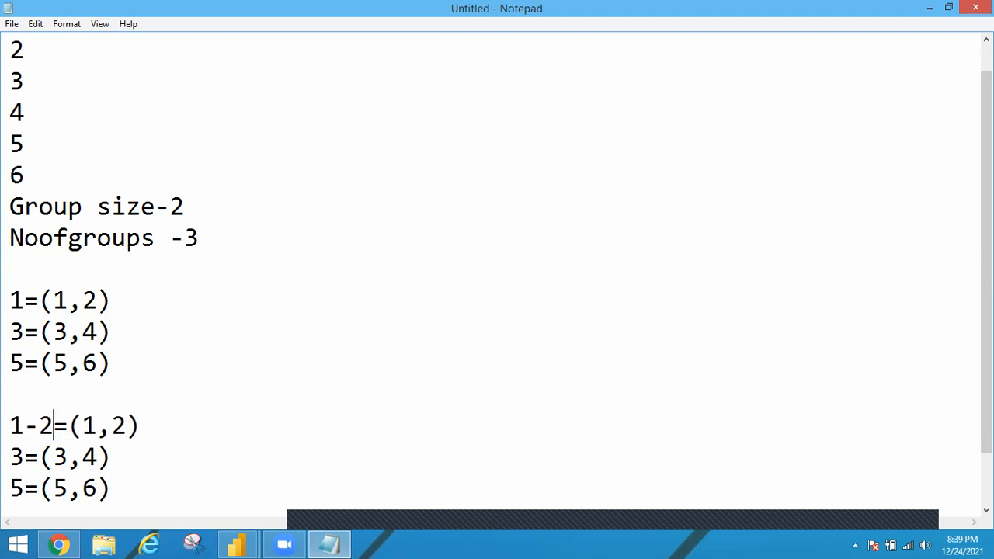
left_click(22, 456)
type("-3")
key("BackSpace")
type("4")
left_click(25, 487)
type("-6")
left_click(203, 486)
Step: Compare the single-value labels of the first list with the range labels of the copied list
left_click_drag(15, 360, 11, 332)
left_click(13, 301)
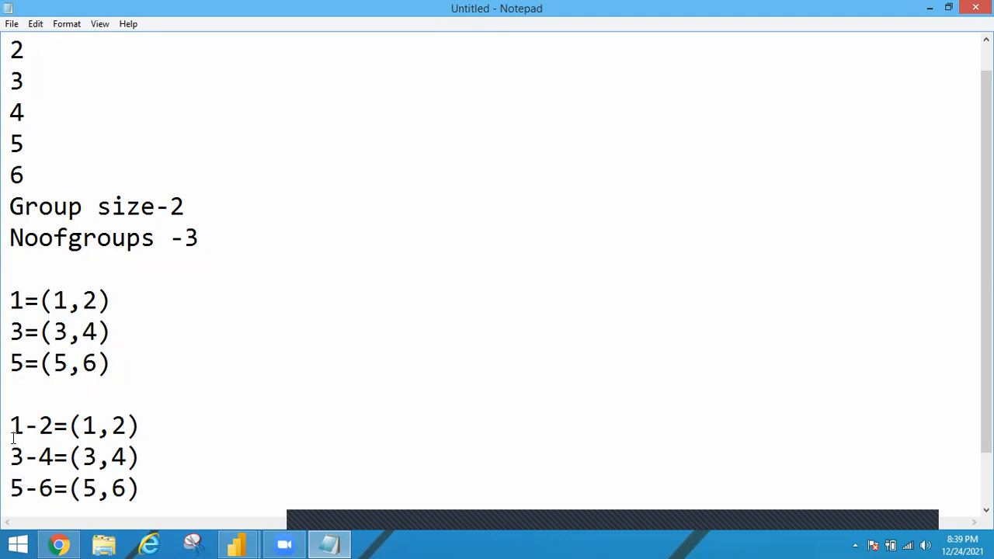
left_click_drag(10, 425, 52, 490)
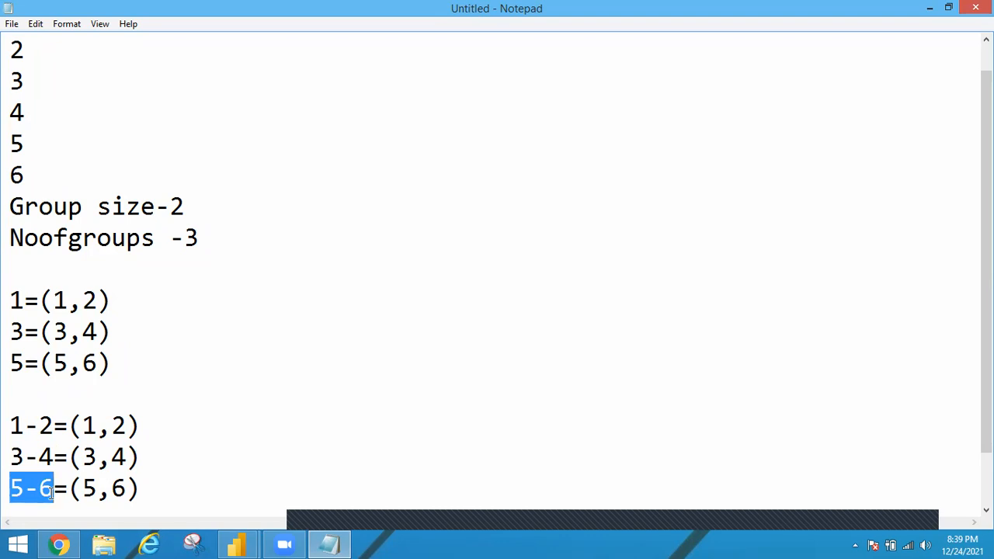
left_click(23, 304)
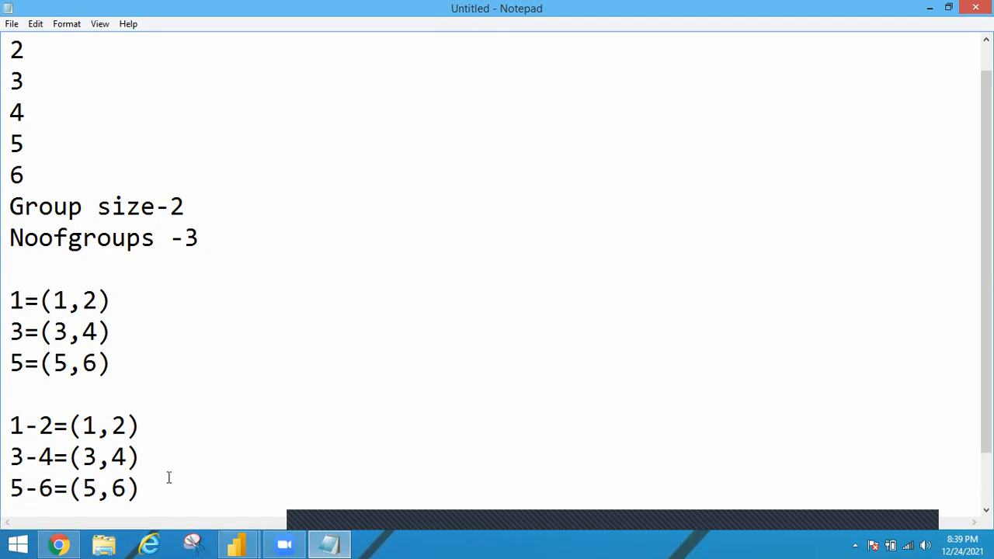
Step: Switch to Power BI and review the group type and bin type options for the Age groups, keeping Bin and Size of bins
left_click(246, 542)
left_click(332, 454)
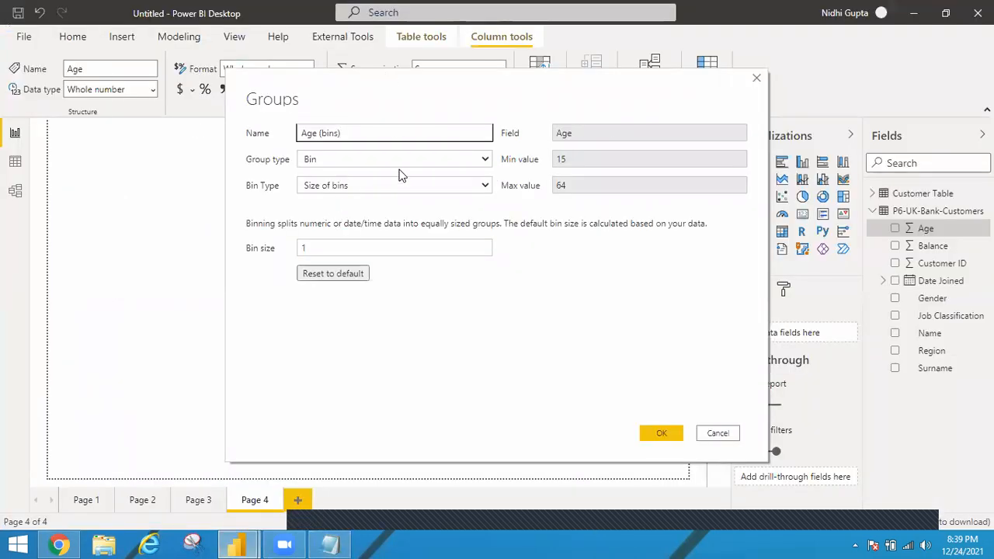
left_click(333, 159)
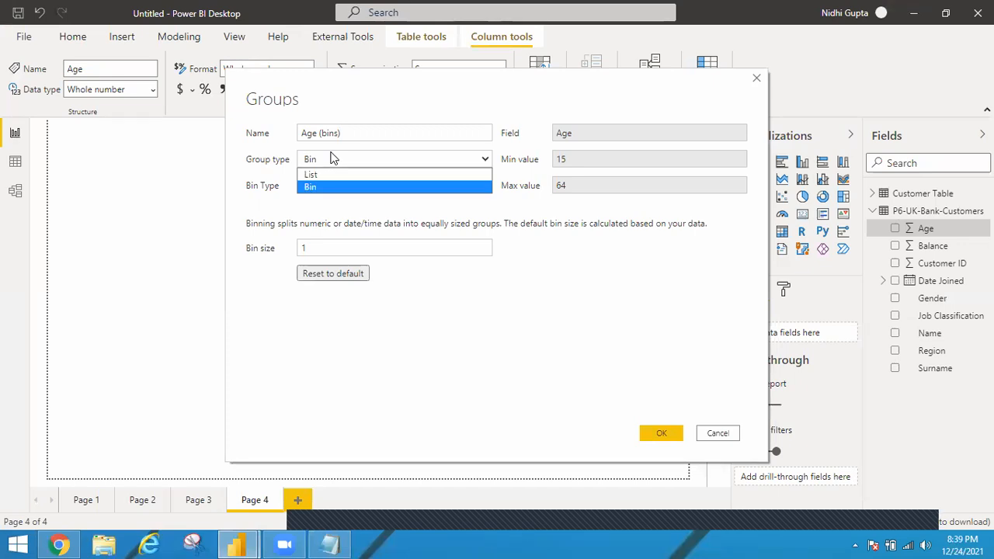
left_click(332, 158)
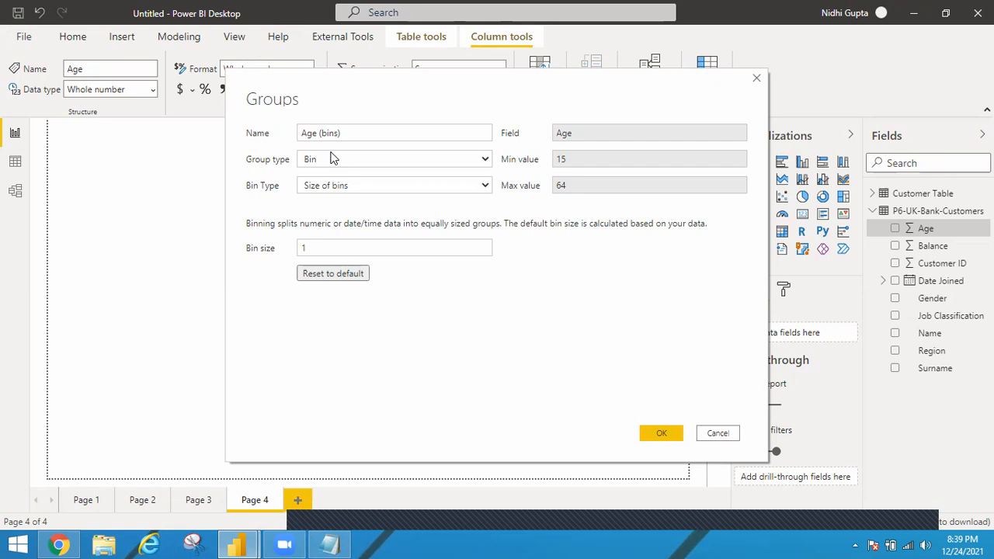
left_click(487, 186)
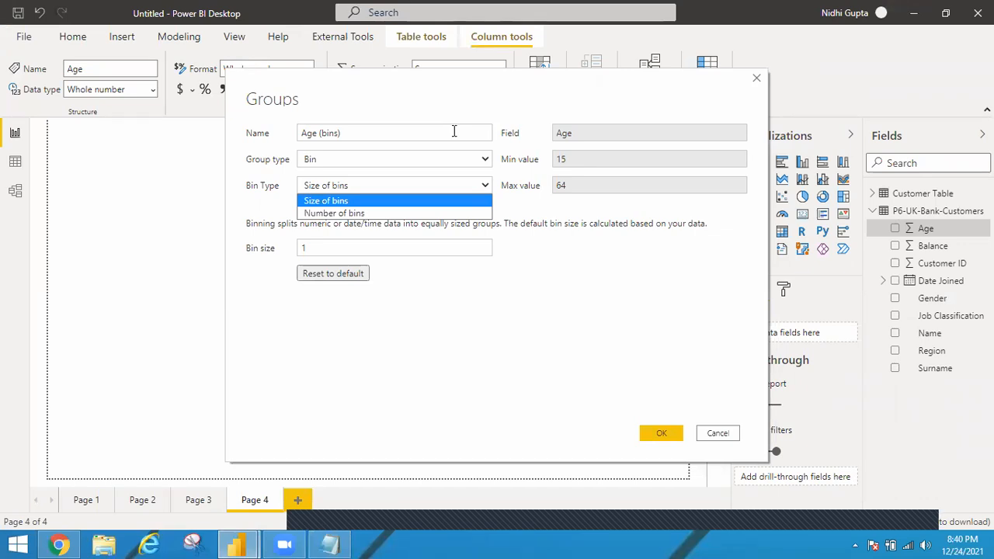
left_click(391, 201)
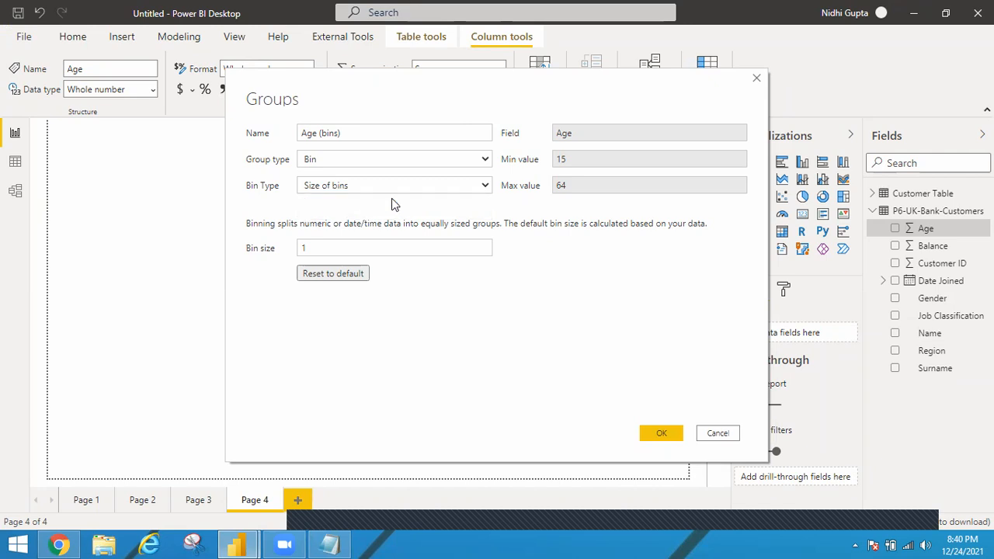
Step: Try the Number of bins type for the Age groups with a bin count of 7 and check the bin size
left_click(450, 185)
left_click(311, 223)
double_click(305, 248)
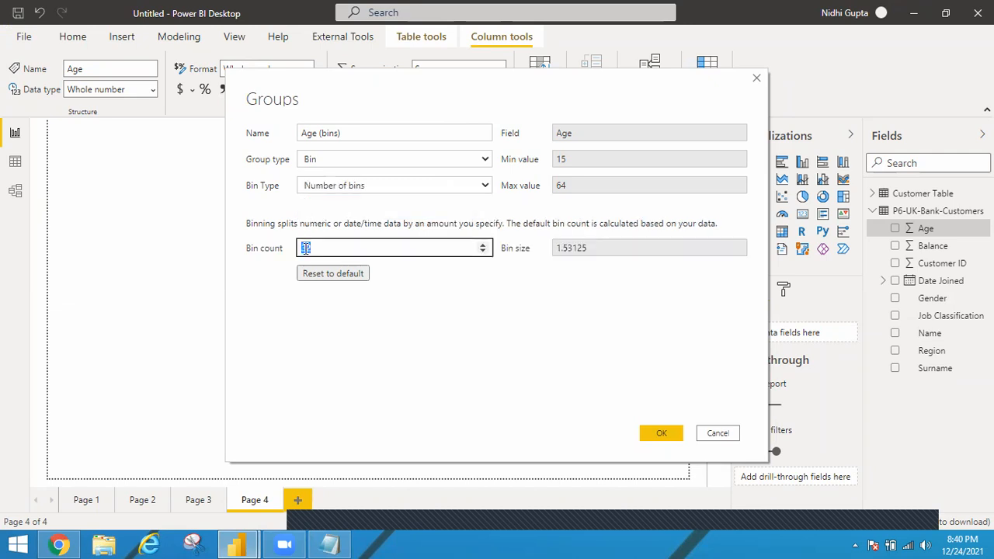
type("7")
left_click(572, 249)
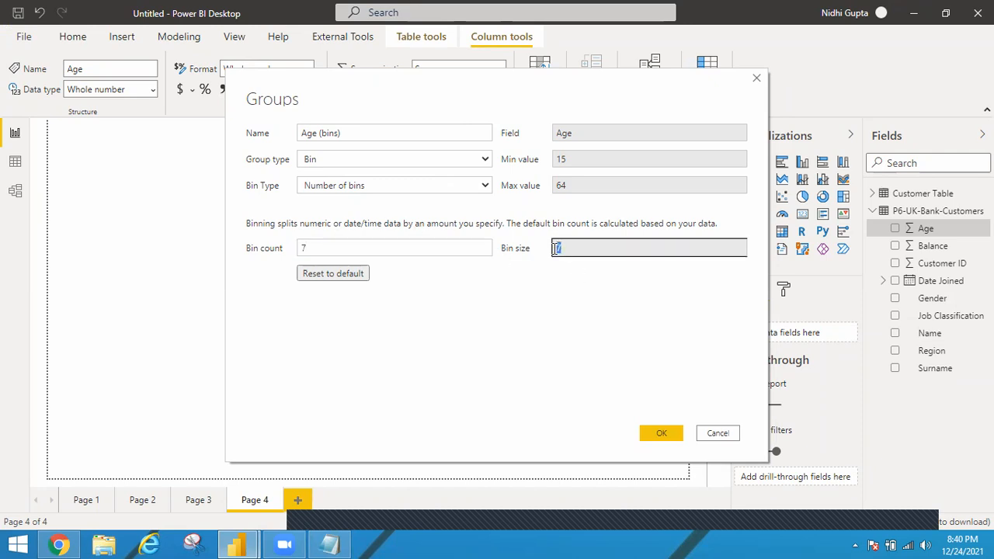
Step: Set the Age groups to Size of bins with a bin size of 7 and create the bins
left_click(478, 190)
left_click(311, 198)
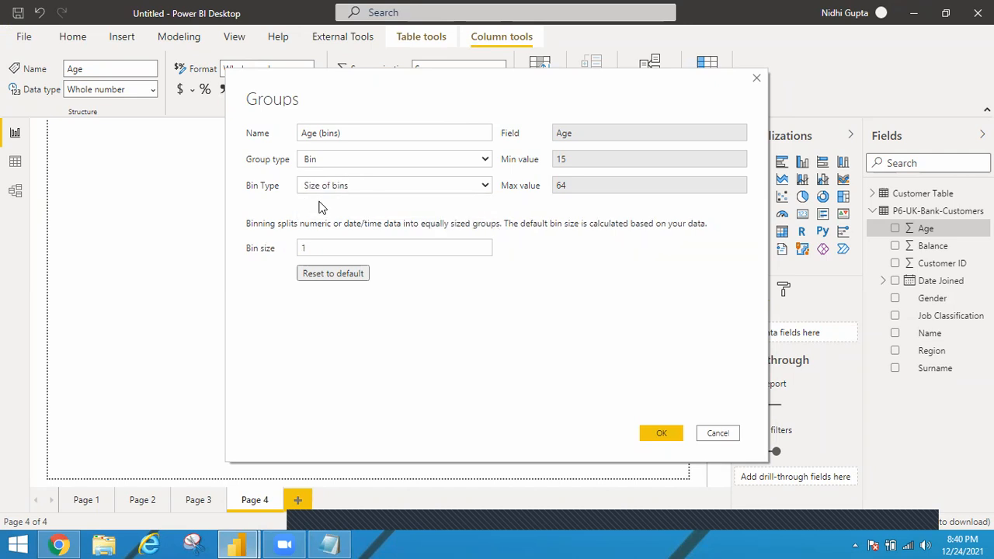
left_click(315, 247)
key("BackSpace")
type("7")
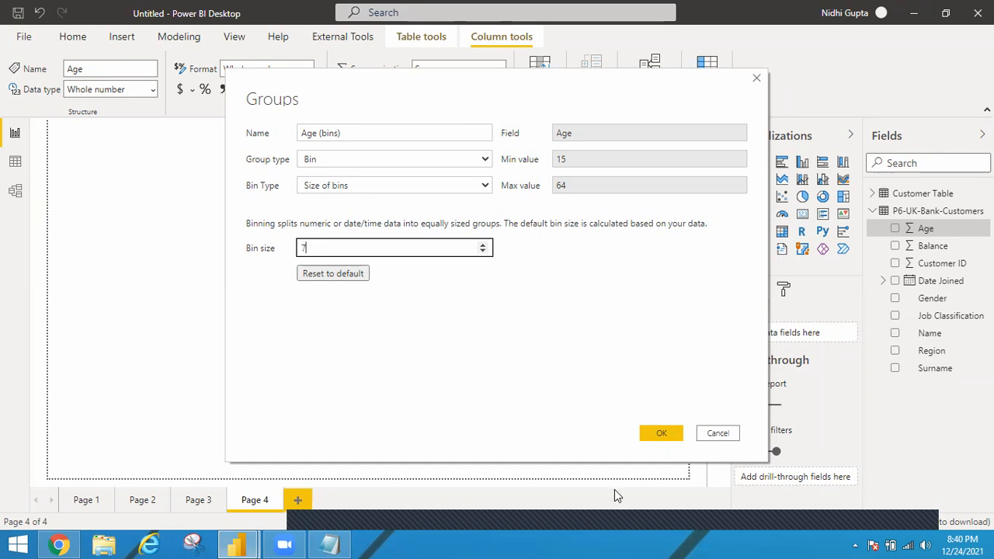
left_click(668, 436)
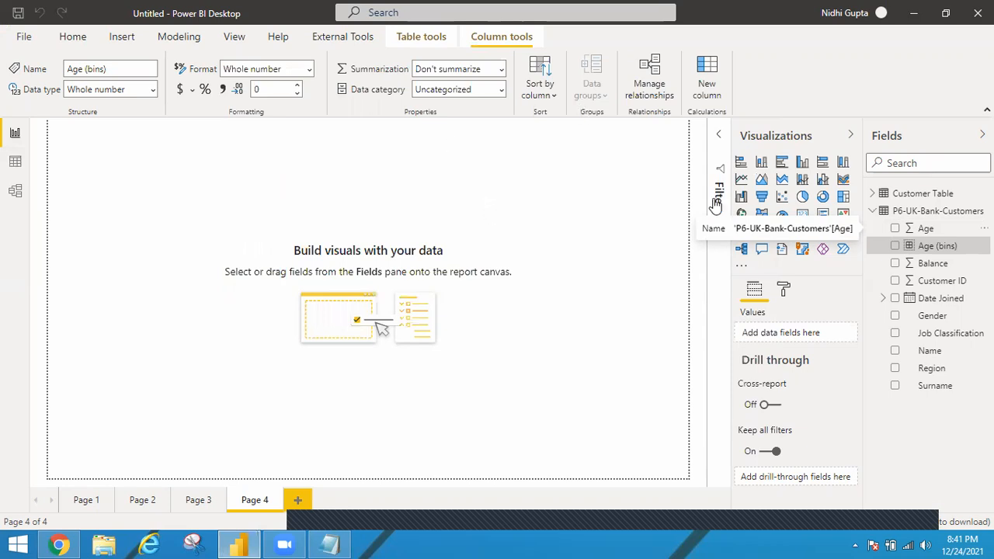
Step: Examine the Age (bins) column in the customers' data table and its list of distinct values
left_click(14, 163)
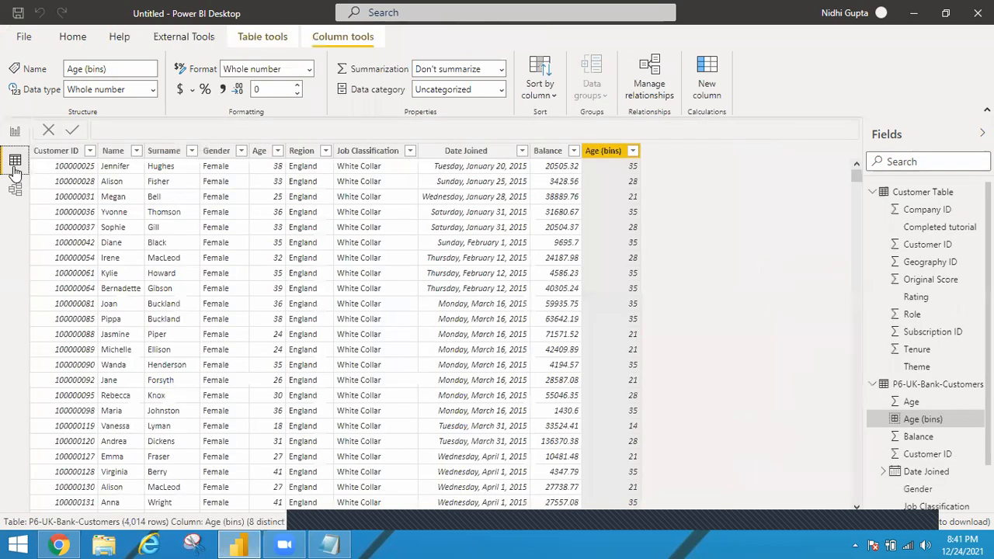
left_click(874, 193)
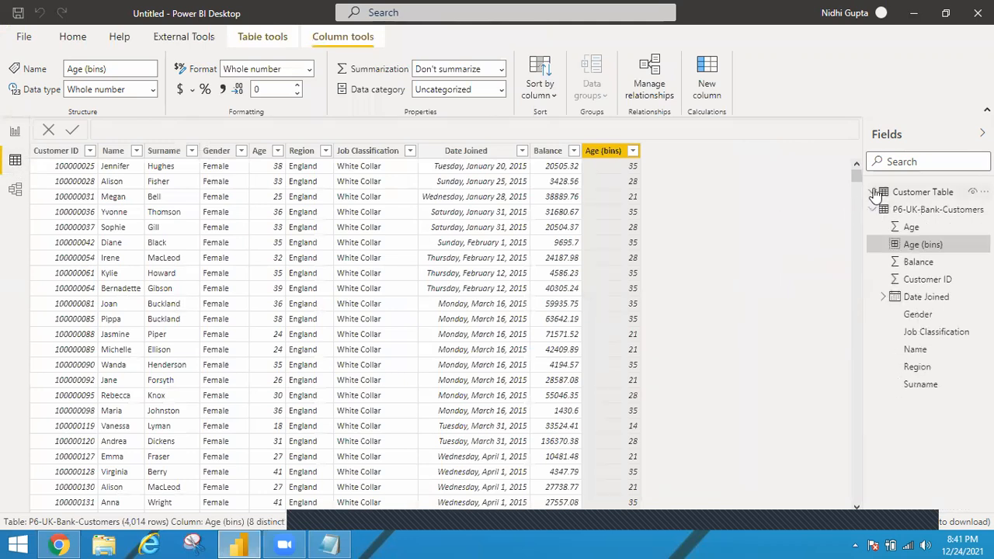
left_click(633, 151)
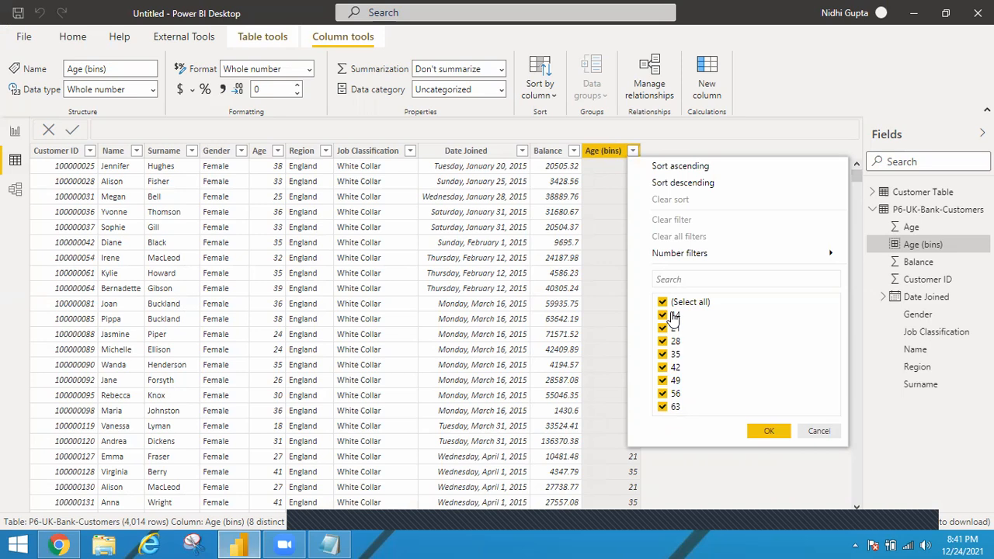
Step: Add a clustered column chart of Balance by Age to Page 4 and enlarge it to the full page height
left_click(15, 134)
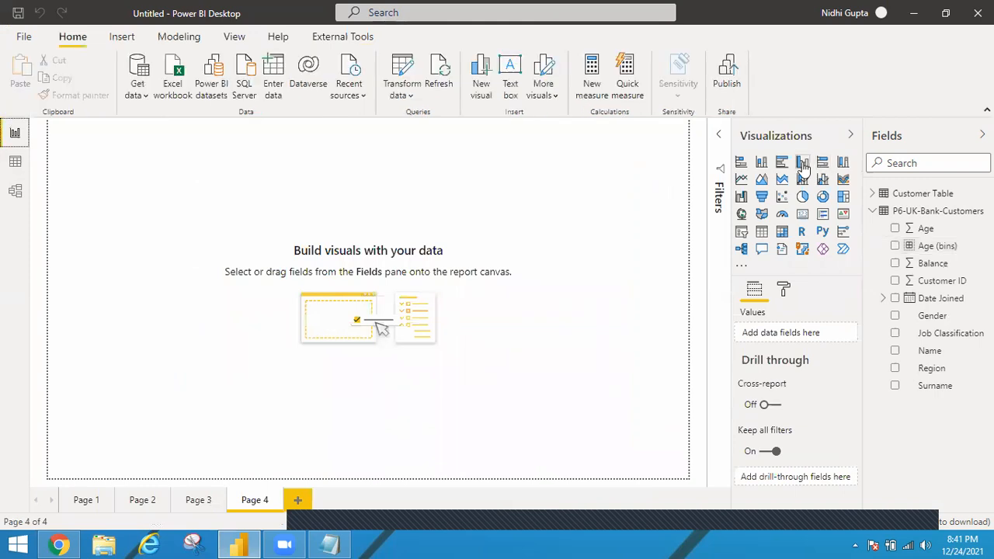
left_click_drag(899, 232, 779, 336)
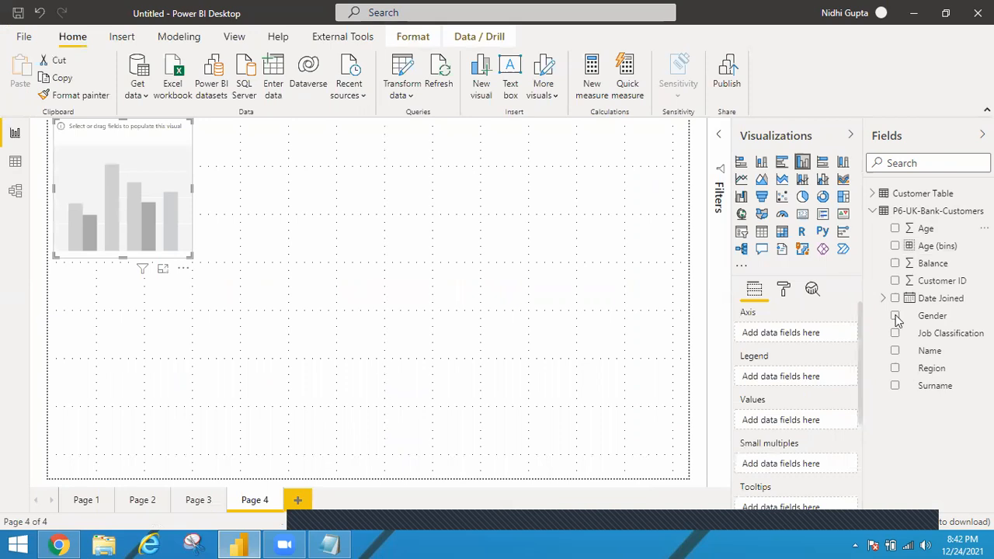
left_click(894, 264)
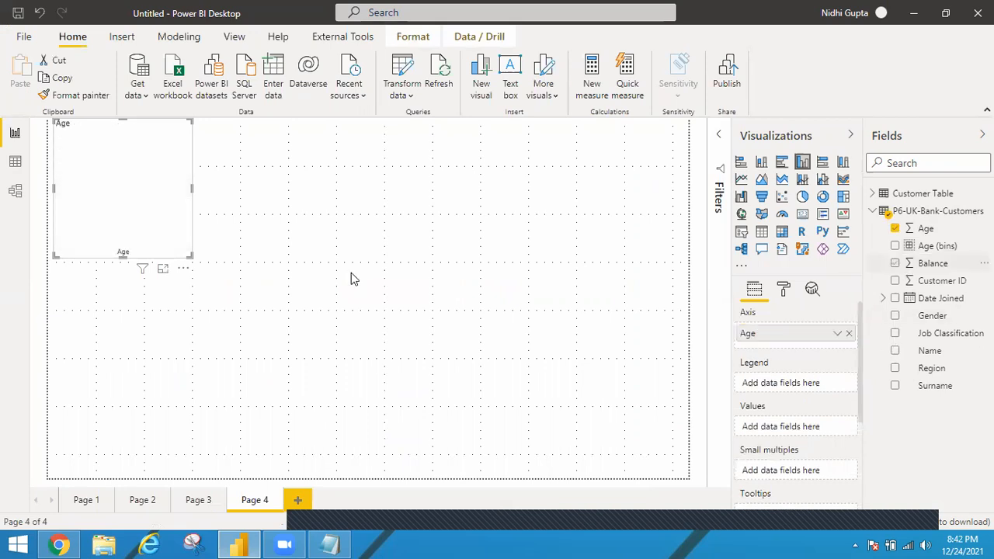
left_click_drag(351, 506, 316, 480)
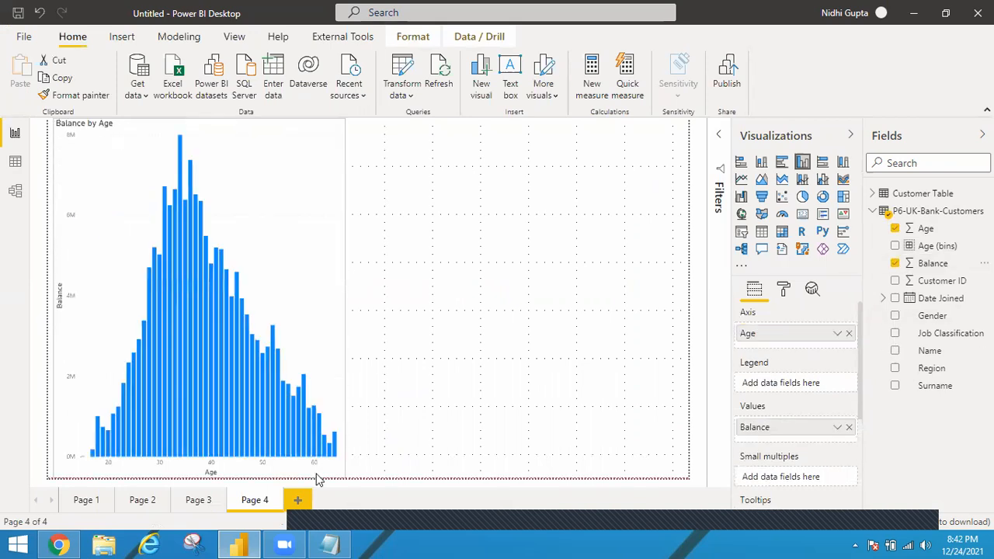
Step: Summarize Balance as Average in the Age chart and deselect the chart
left_click(837, 430)
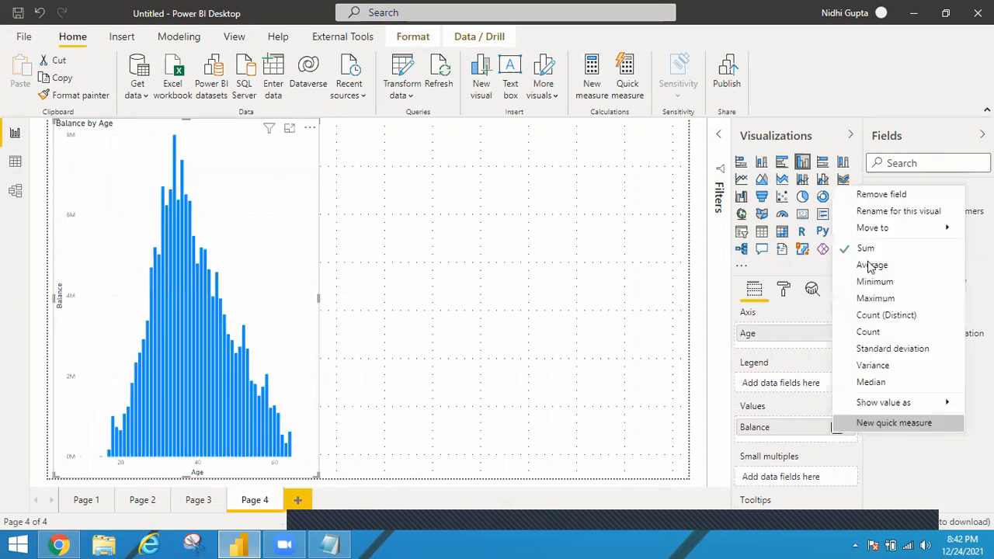
left_click(645, 275)
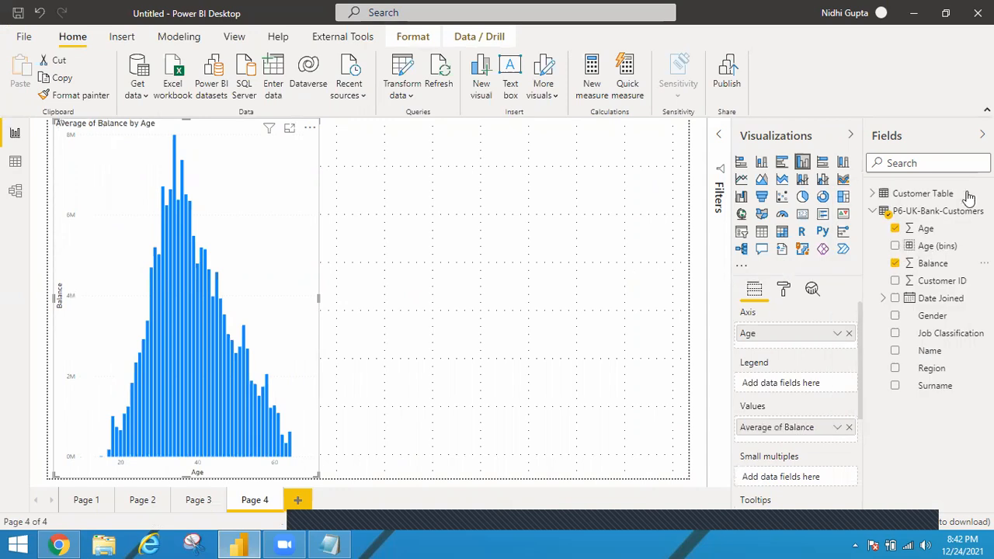
left_click(616, 276)
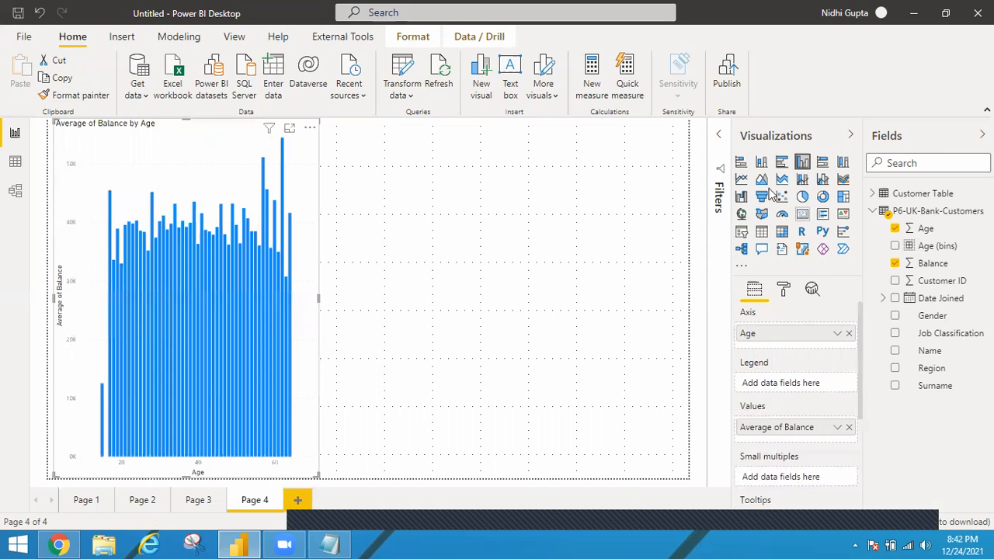
Step: Add a second clustered column chart of Balance by Age (bins) and widen it to the page's edge
left_click(802, 165)
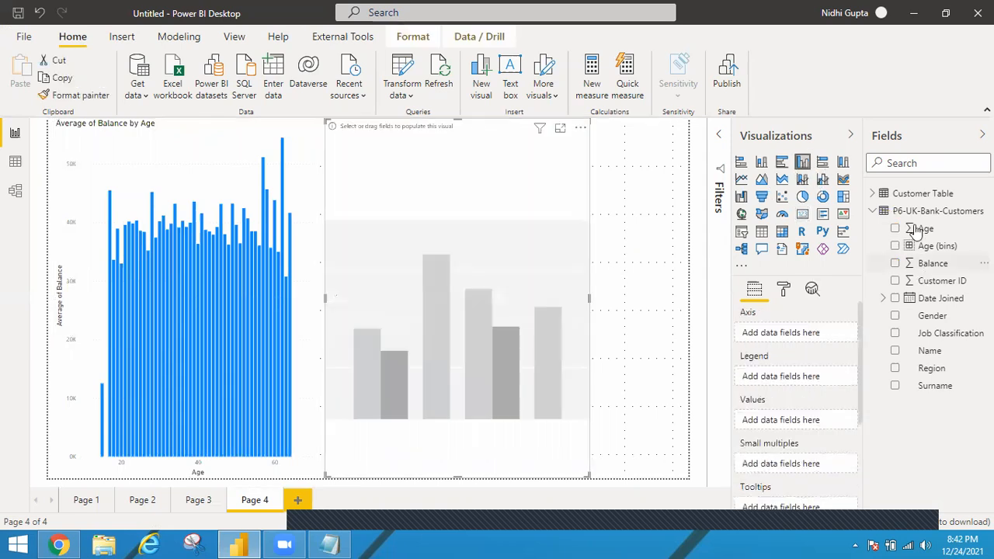
left_click(894, 247)
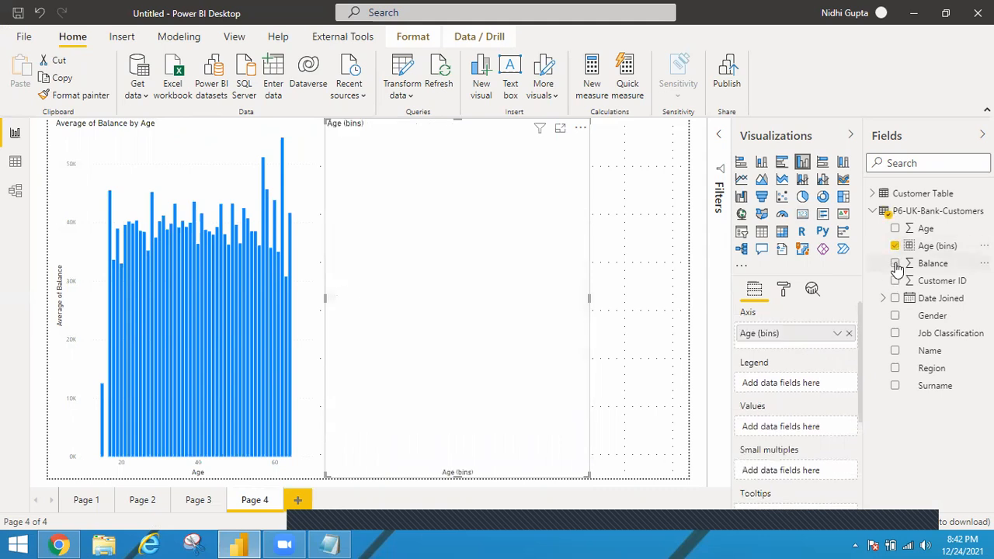
left_click(895, 264)
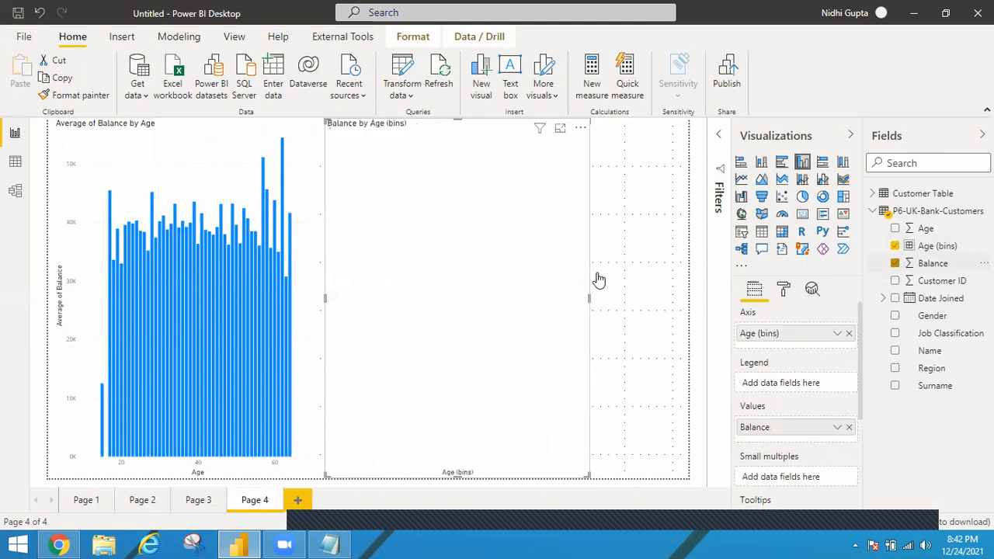
left_click_drag(588, 297, 684, 293)
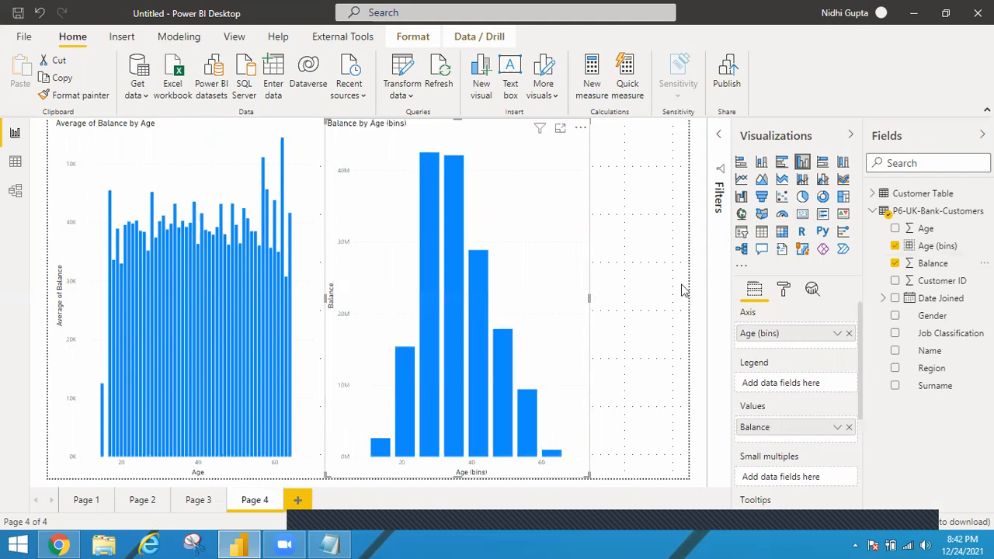
Step: Summarize Balance as Average in the Age (bins) chart and inspect the values of its bars
left_click(837, 429)
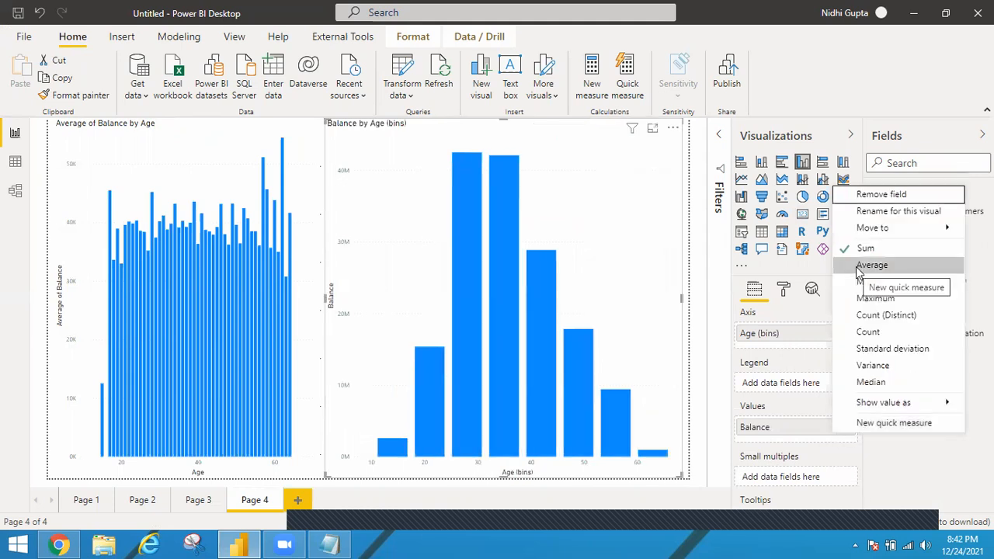
left_click(857, 268)
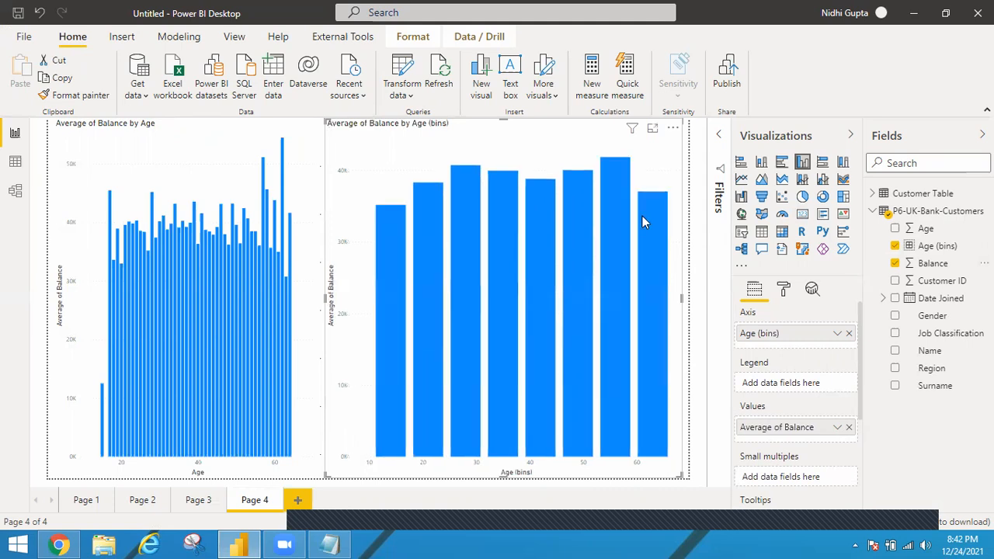
mouse_move(642, 216)
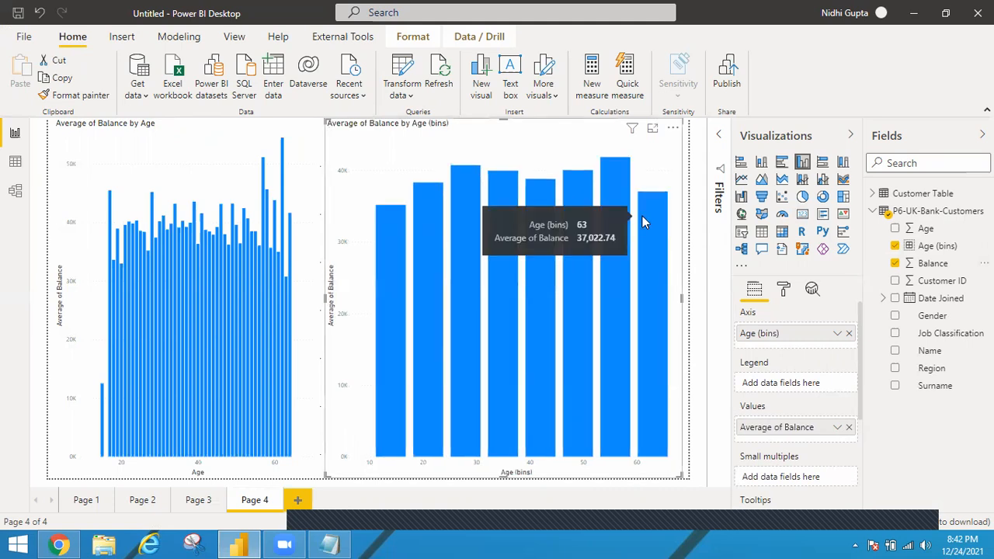
mouse_move(392, 351)
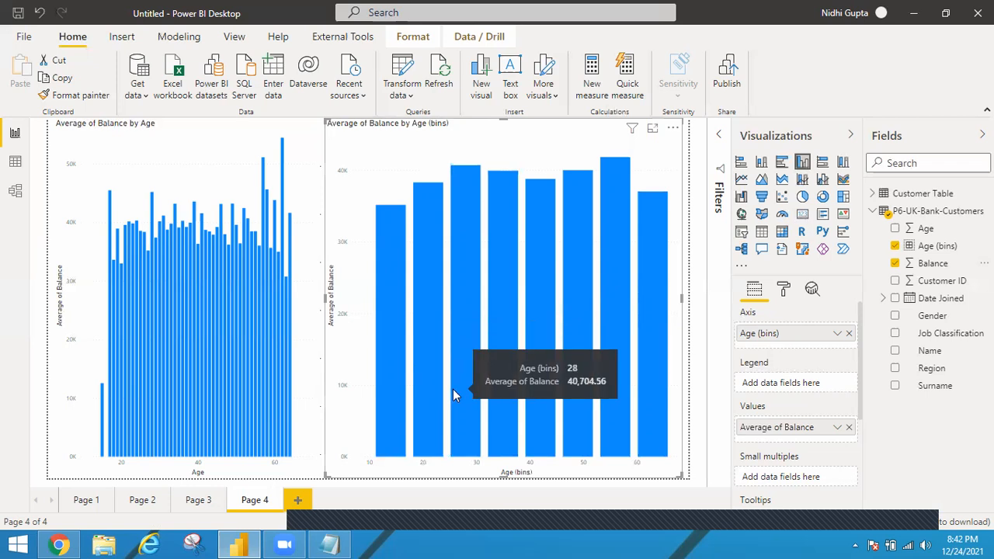
Step: Add a blank report page and return to Page 4
left_click(299, 501)
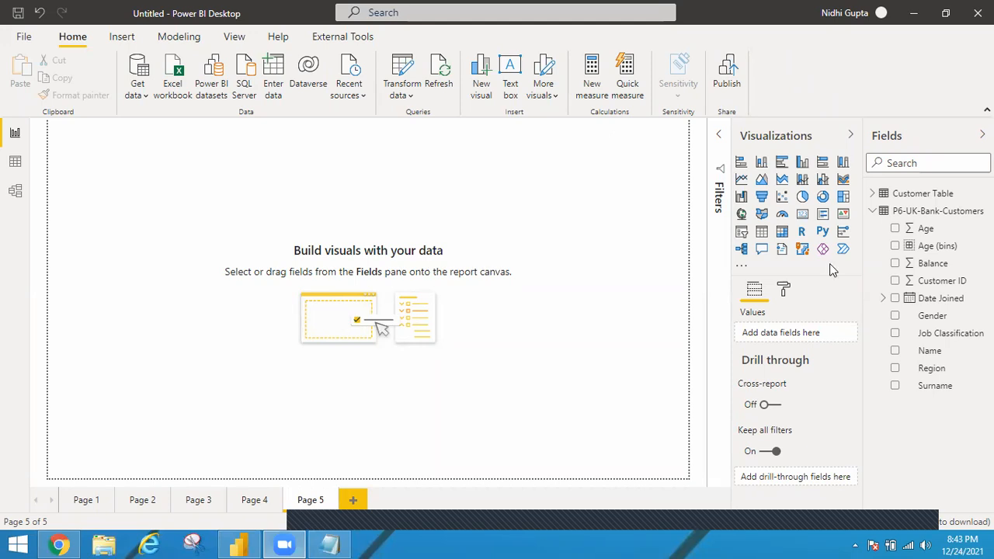
left_click(254, 503)
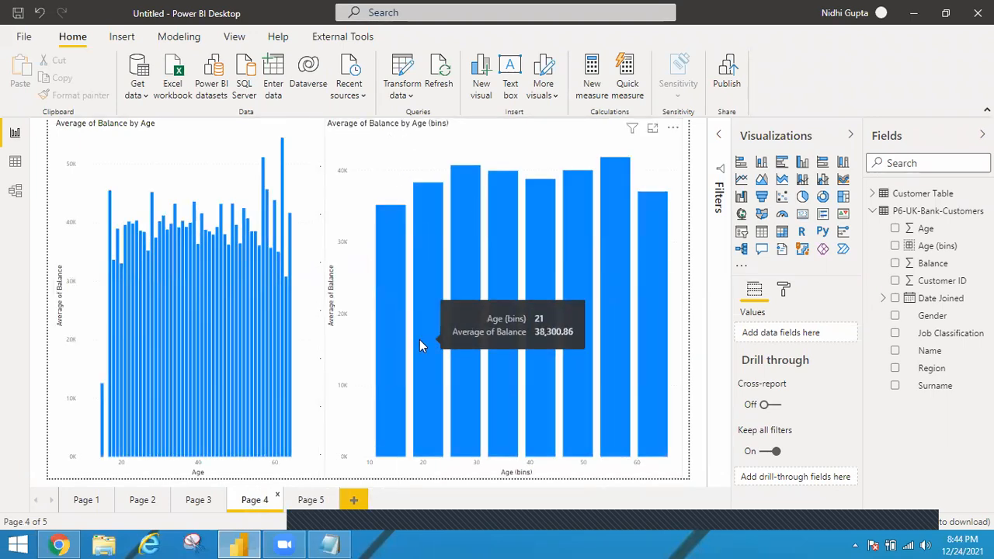
Step: Switch to Notepad, review the range-style group labels such as 1-2 and 3-4, and return to Power BI Desktop
left_click(329, 545)
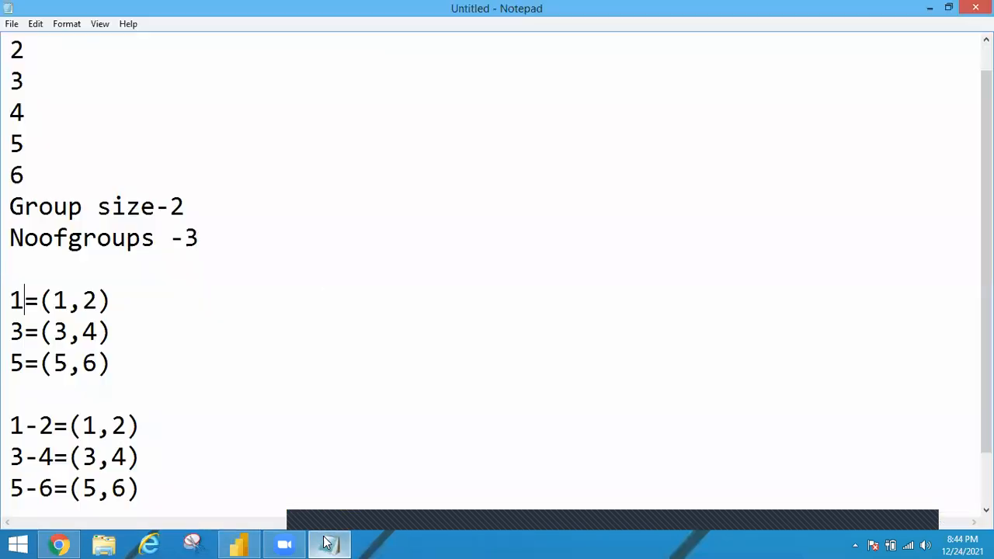
left_click_drag(54, 426, 10, 426)
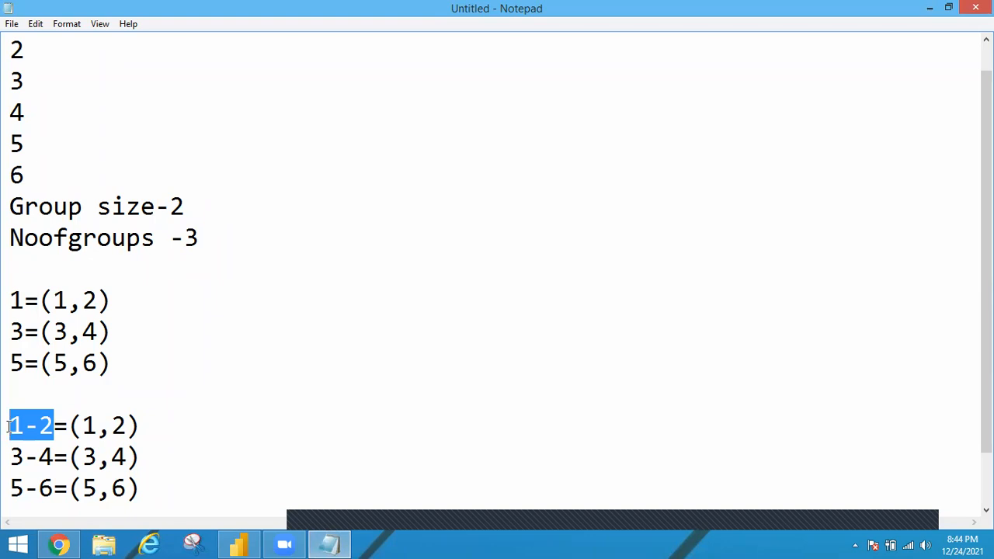
left_click_drag(9, 457, 44, 458)
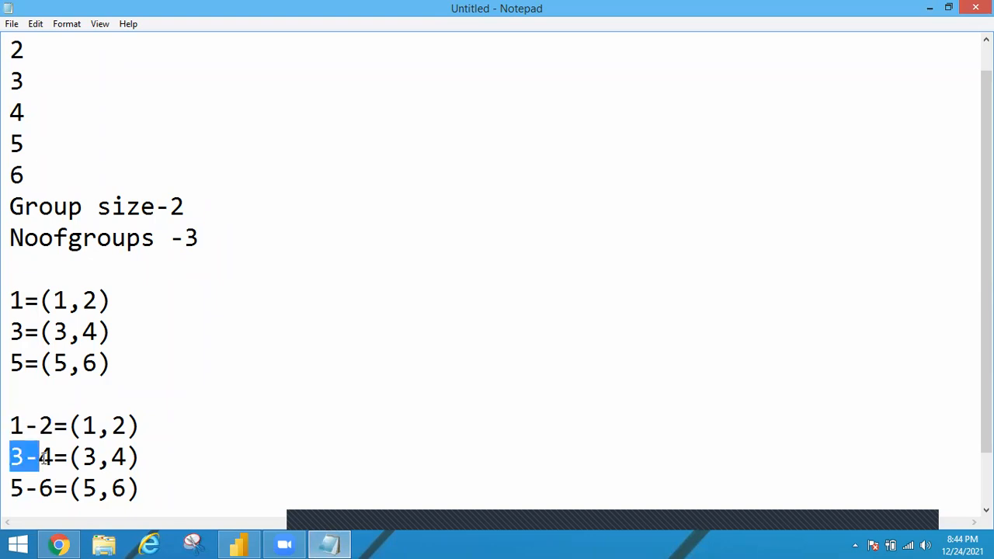
left_click(932, 8)
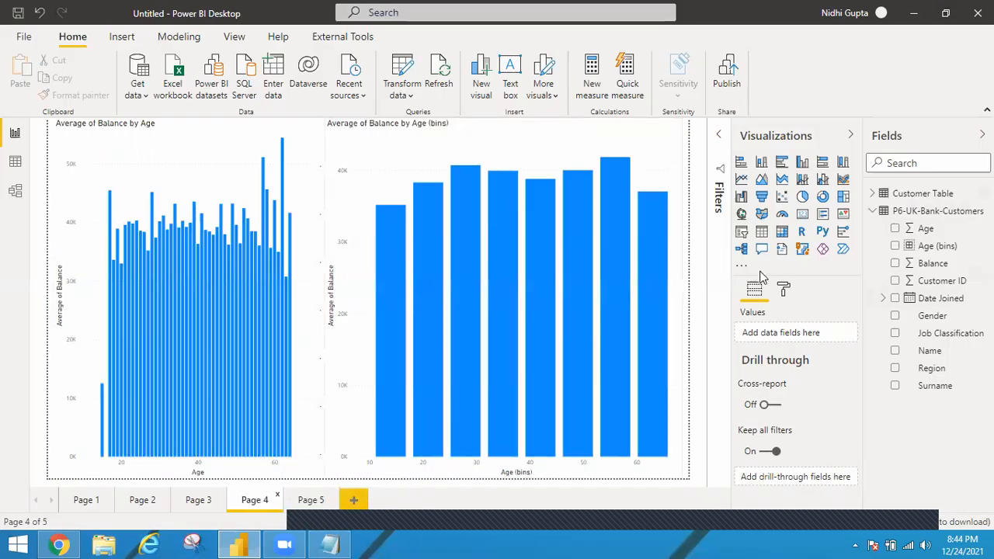
Step: Start a new group on the Age field and set its group type to List
right_click(924, 234)
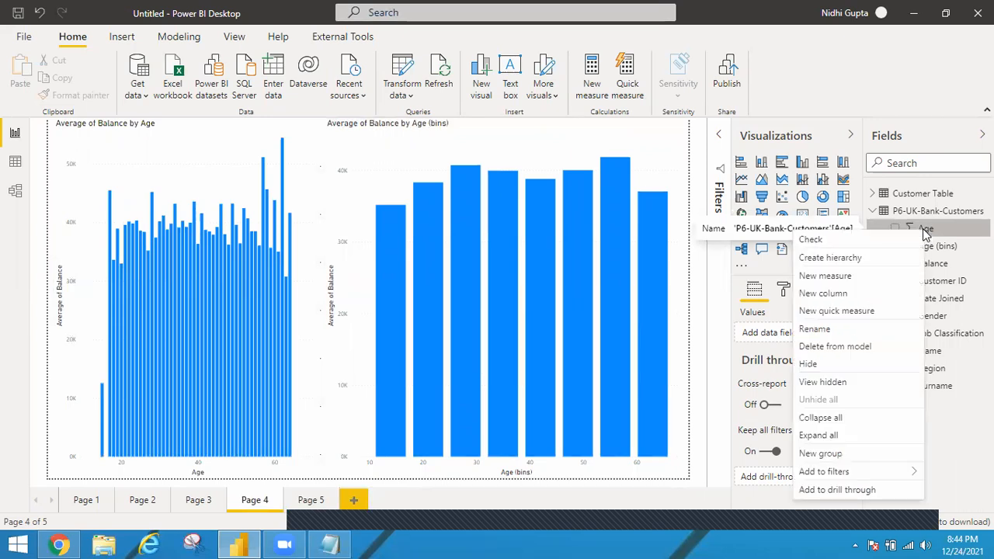
left_click(822, 455)
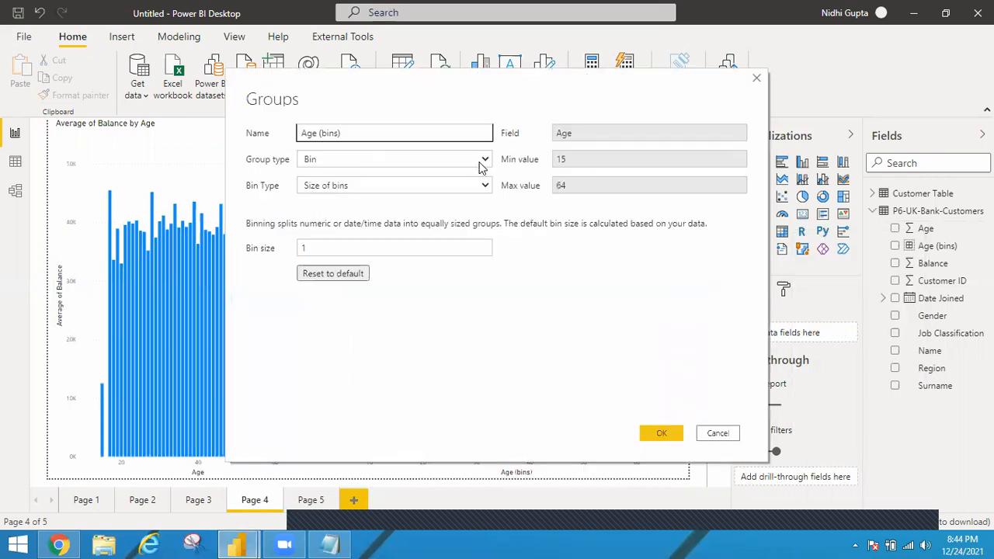
left_click(482, 162)
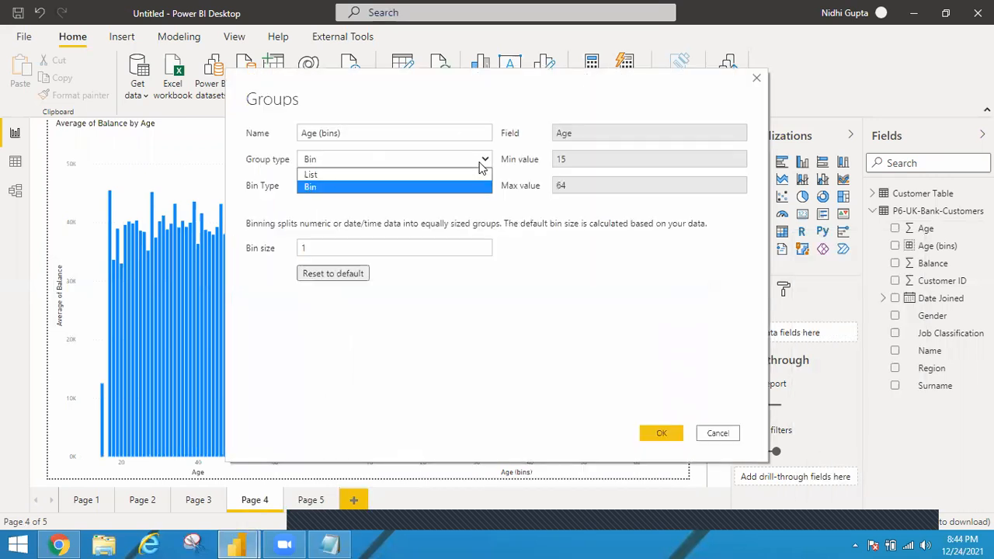
left_click(310, 175)
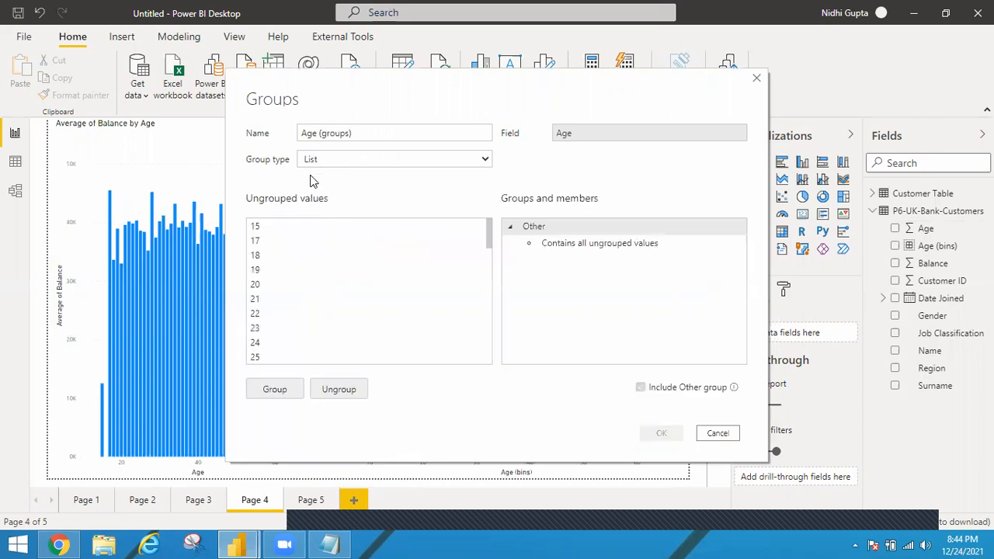
Step: Group the Age values 15 through 21 and name the group 15-21
left_click(262, 228)
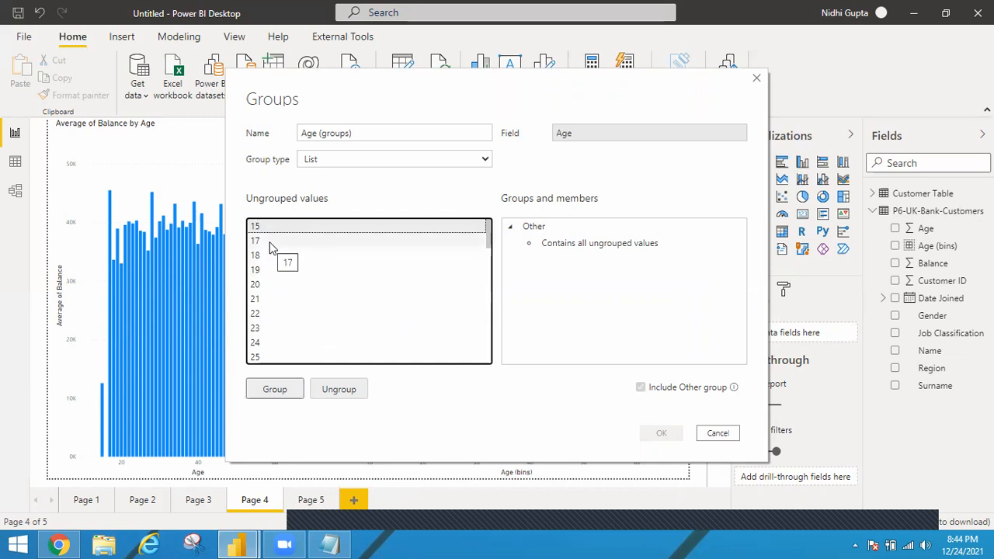
left_click(259, 300, "shift")
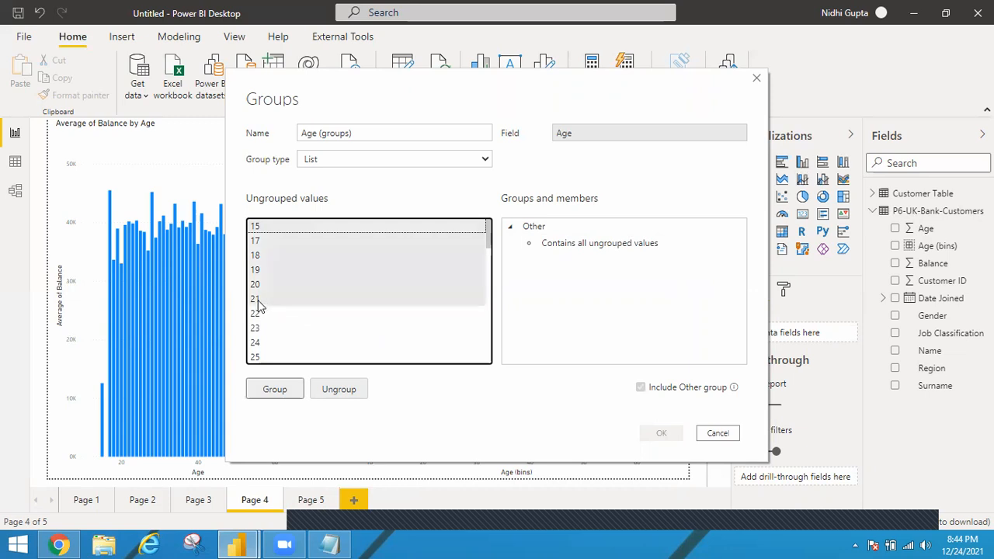
left_click(262, 229)
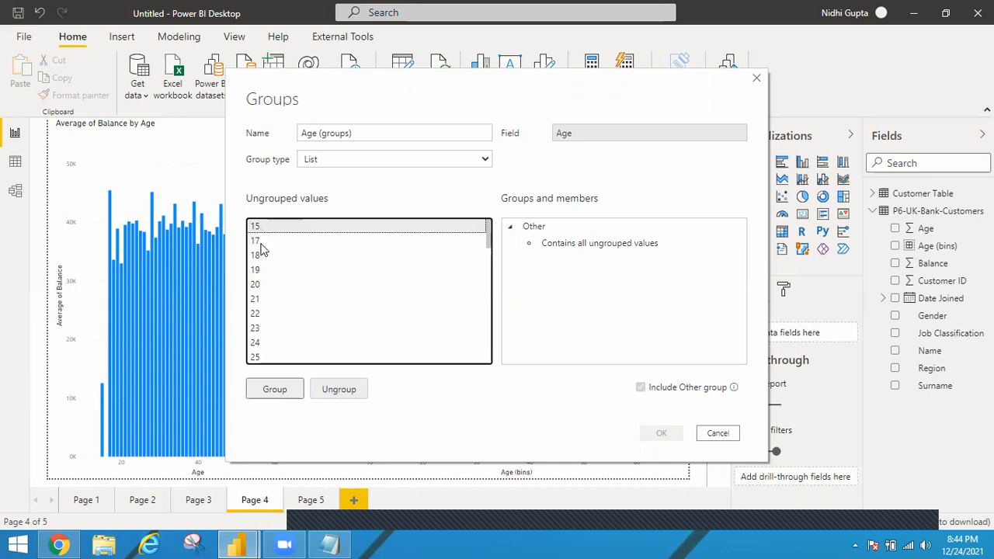
left_click(257, 300, "shift")
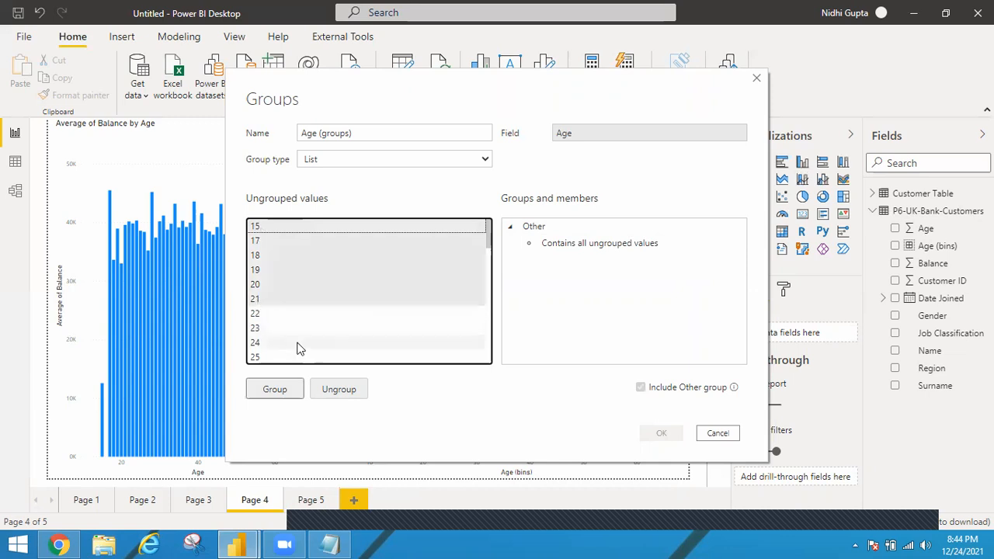
left_click(276, 393)
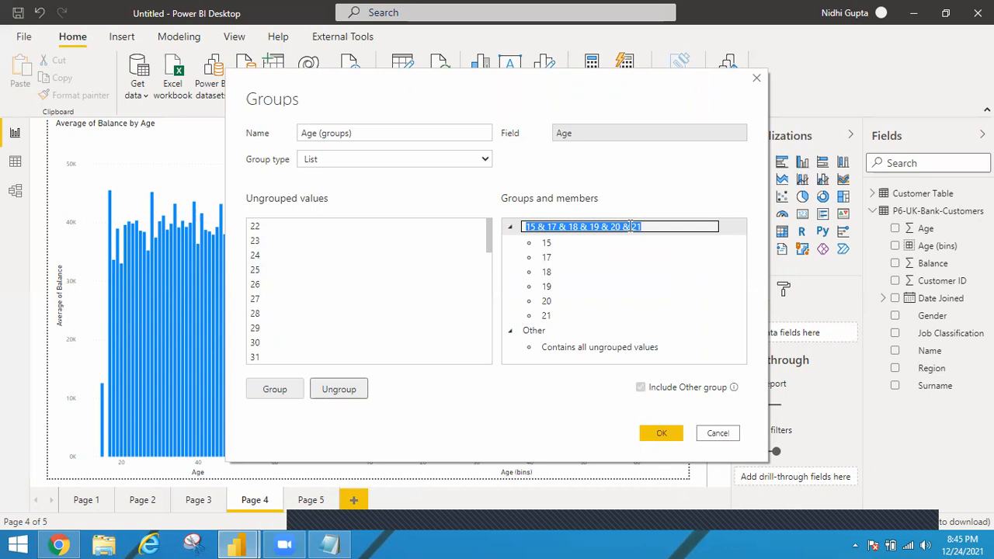
type("15")
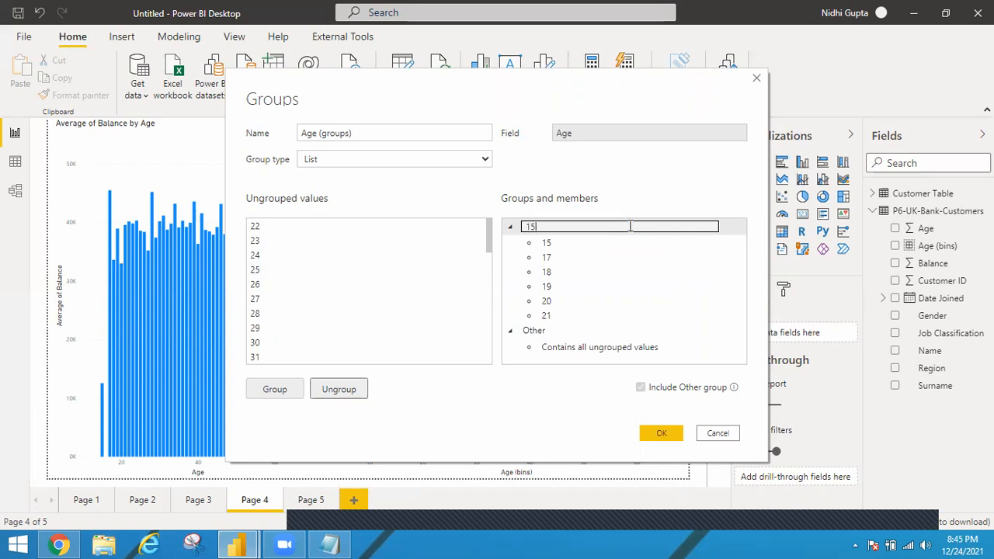
type("-21")
Step: Group the Age values 22 through 28 and name the group 22-28
left_click(258, 228)
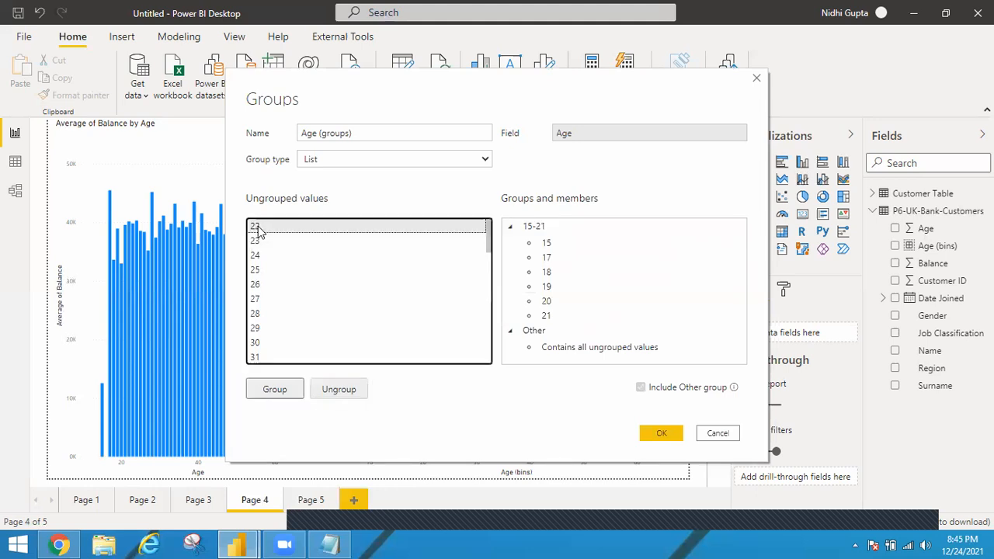
left_click(260, 315, "shift")
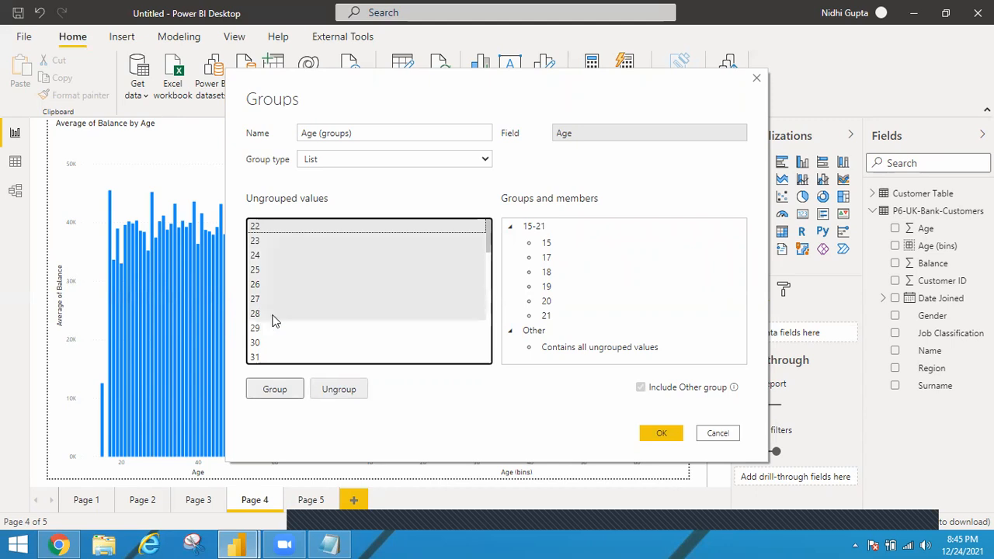
left_click(274, 390)
type("22-28")
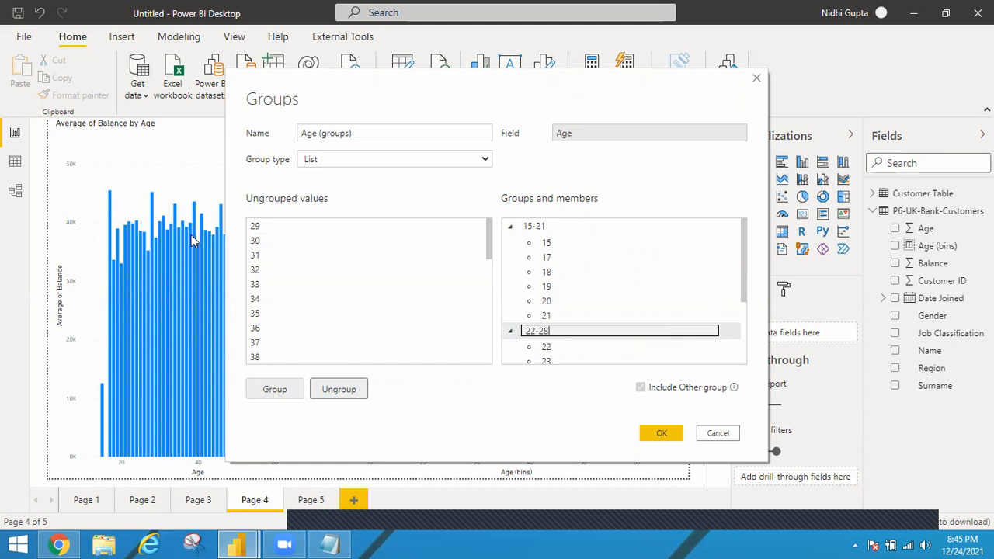
Step: Group the Age values 29 through 35 and name the group 29-35
left_click(255, 228)
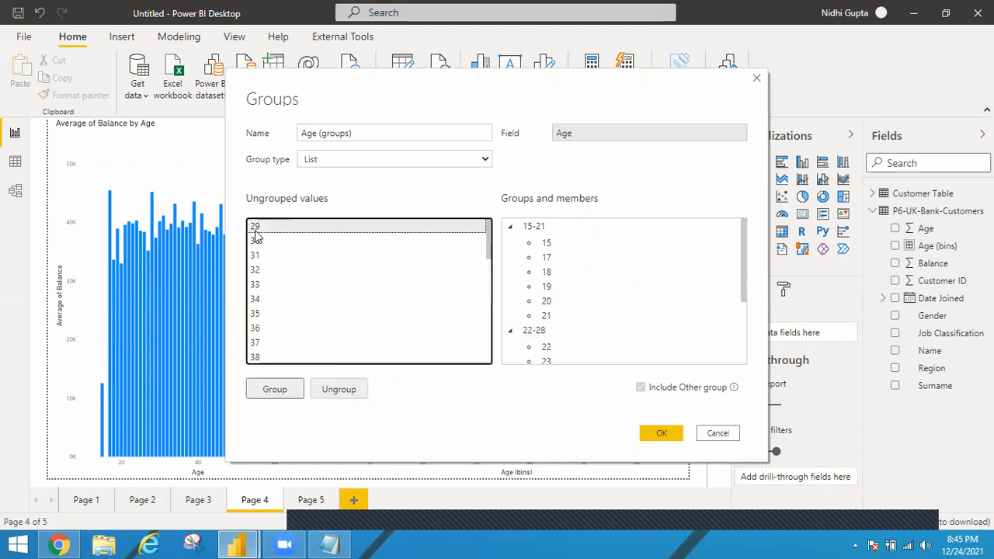
left_click(257, 315, "shift")
left_click(272, 388)
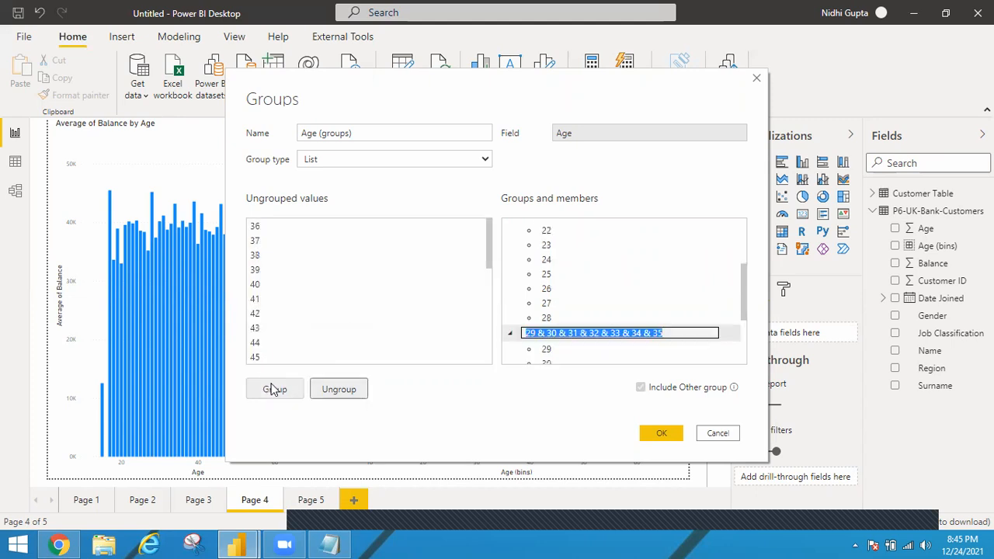
key("BackSpace")
type("29-35")
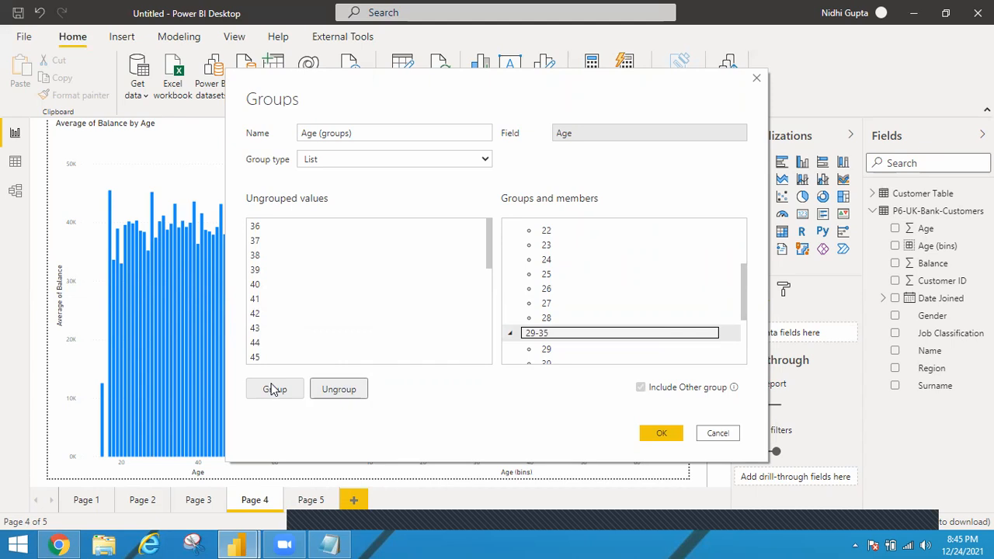
key("Return")
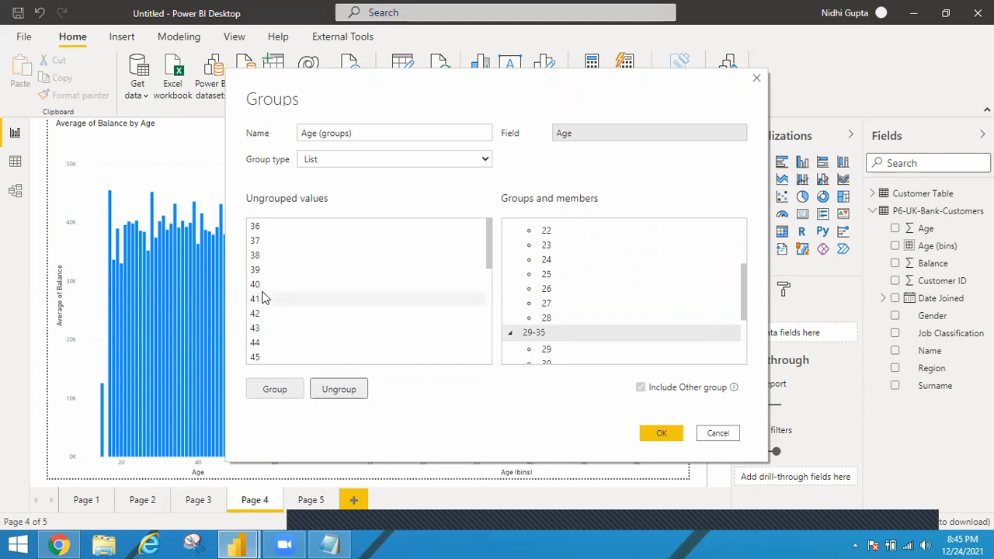
Step: Group the Age values 36 through 42 and name the group 36-42
left_click(256, 226)
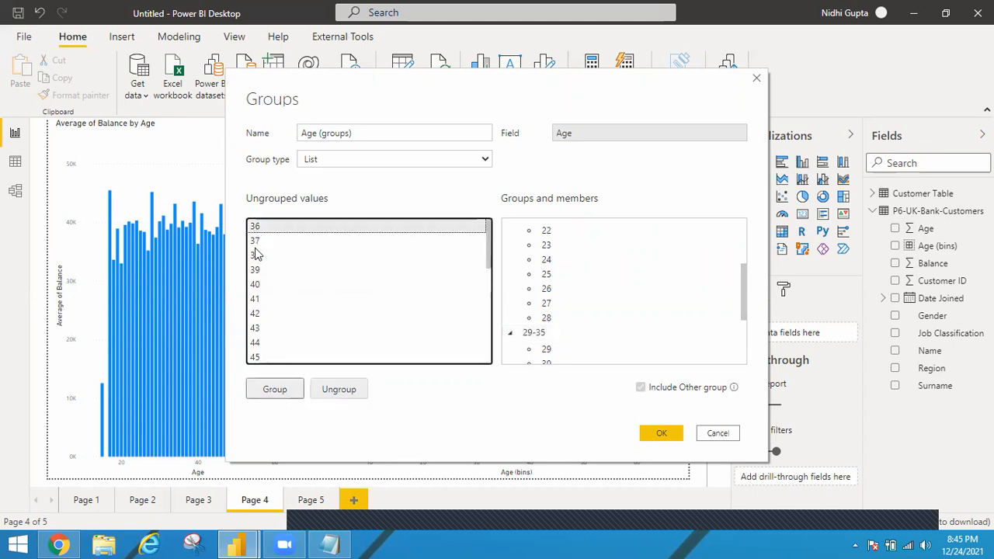
left_click(255, 314, "shift")
left_click(264, 389)
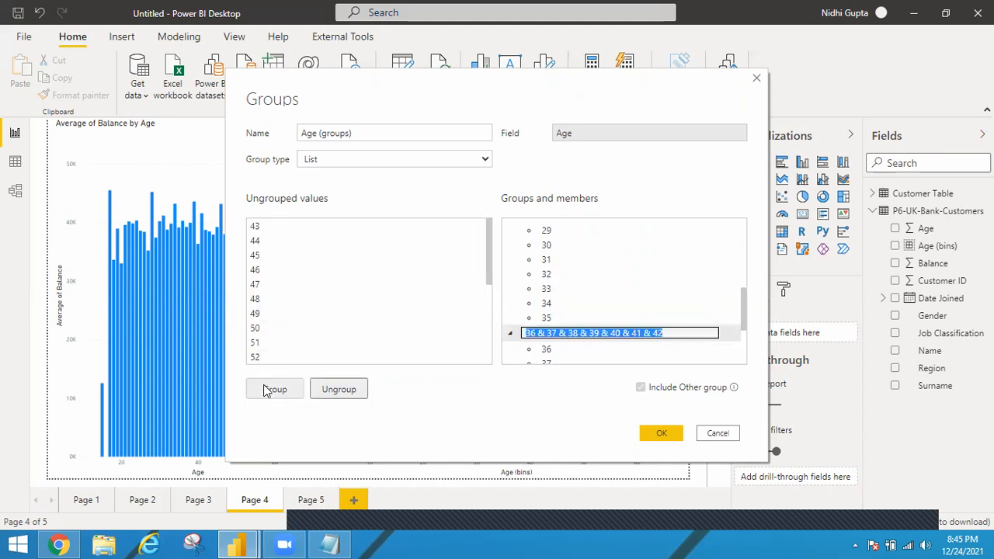
type("36-42")
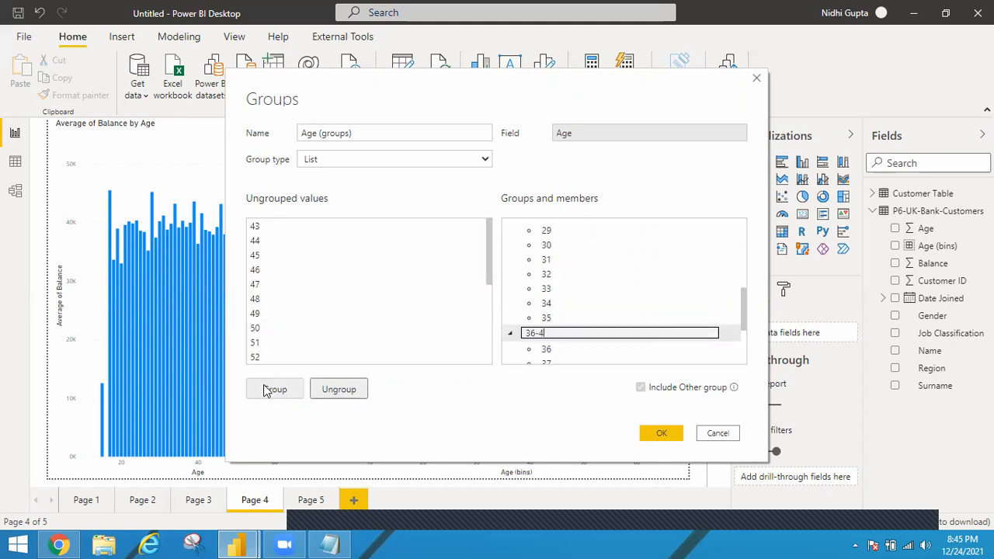
Step: Group the Age values 43 through 49 and name the group 43-49
left_click(256, 225)
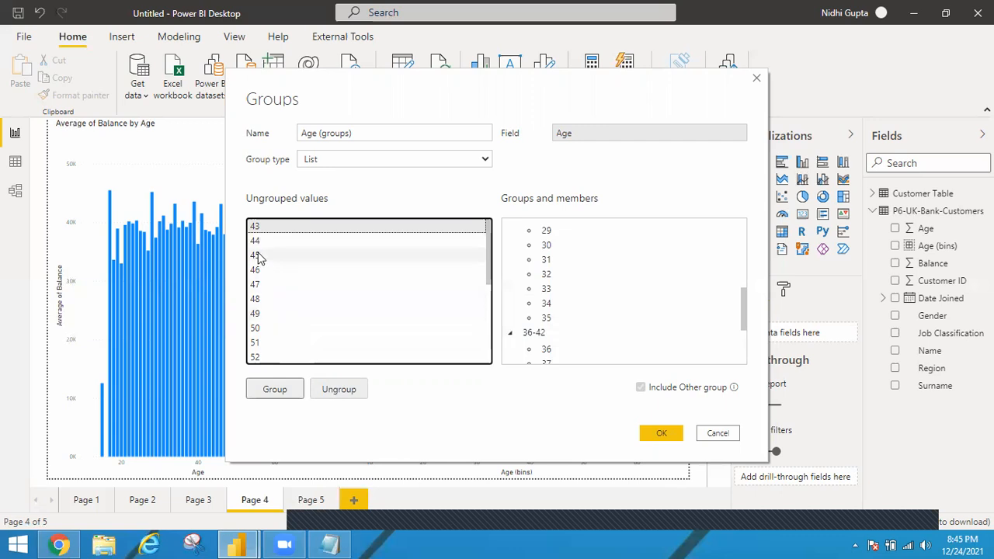
left_click(262, 316, "shift")
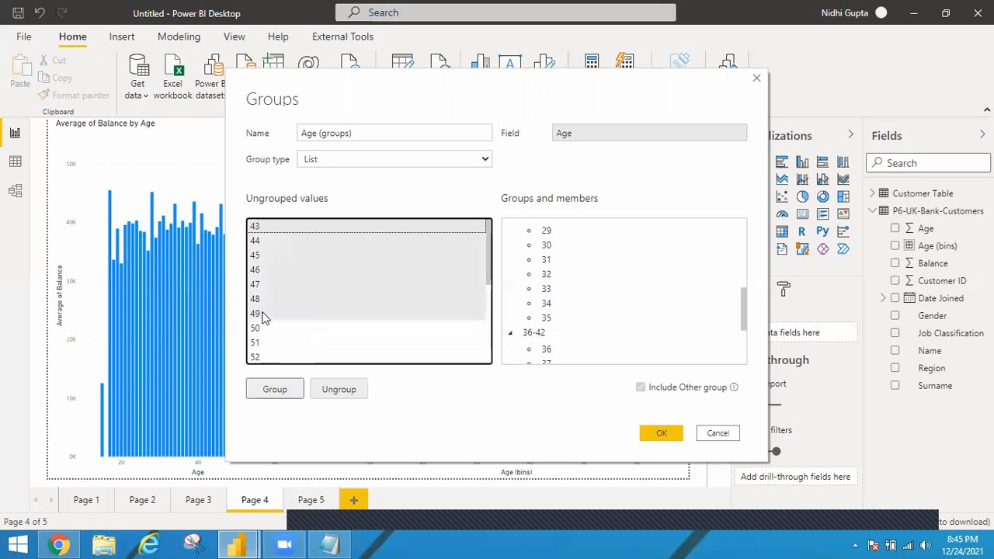
left_click(271, 387)
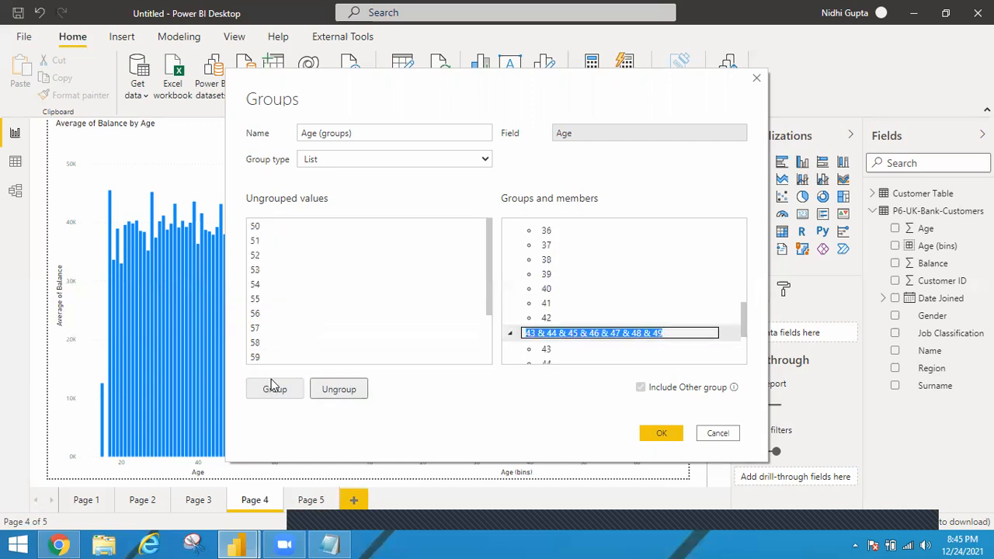
type("43-49")
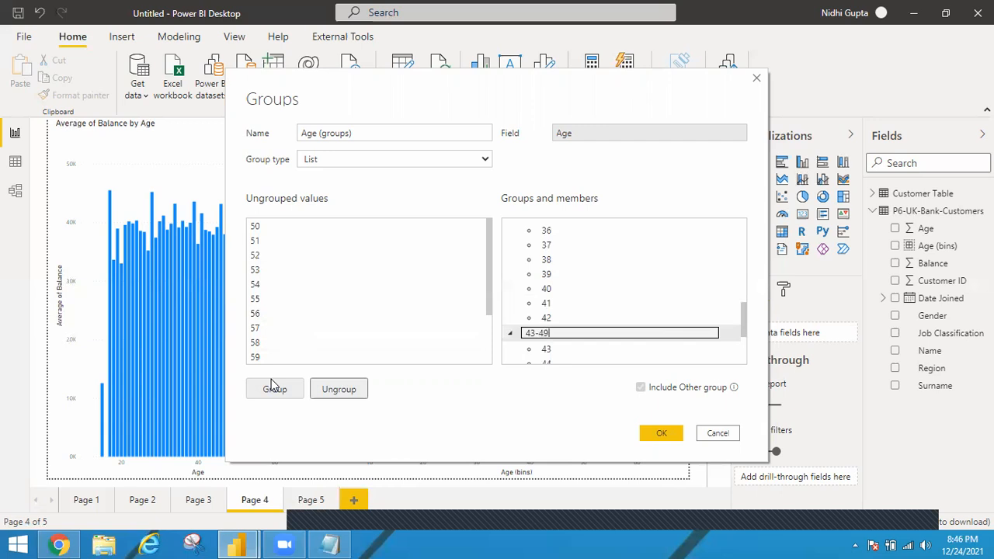
Step: Group the Age values 50 through 56 and name the group 50-56
key("Return")
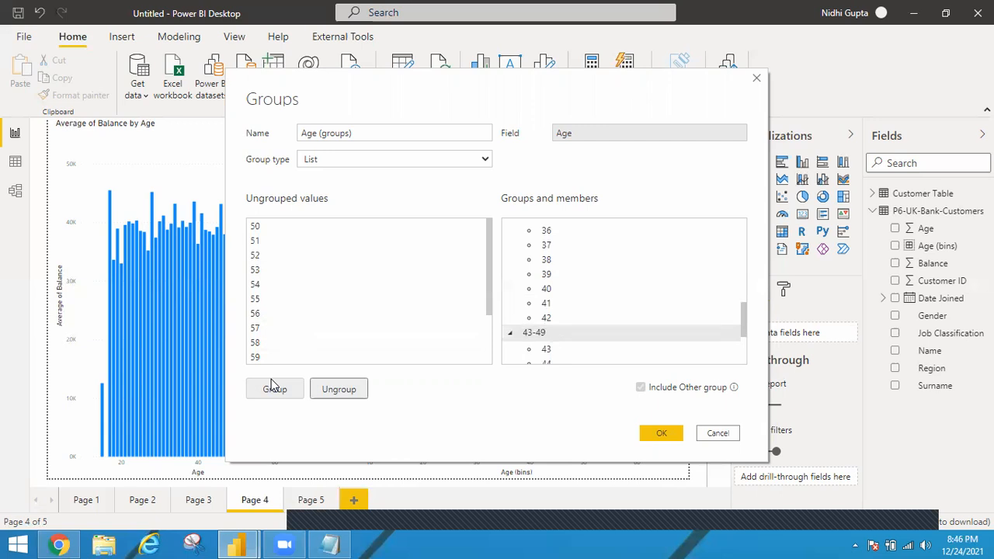
left_click(262, 227)
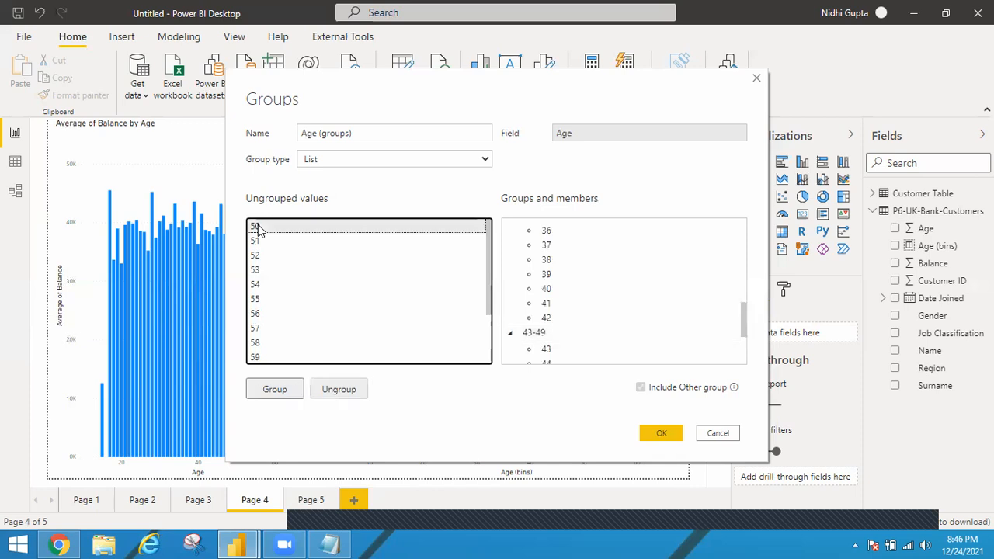
left_click(257, 313, "shift")
left_click(271, 396)
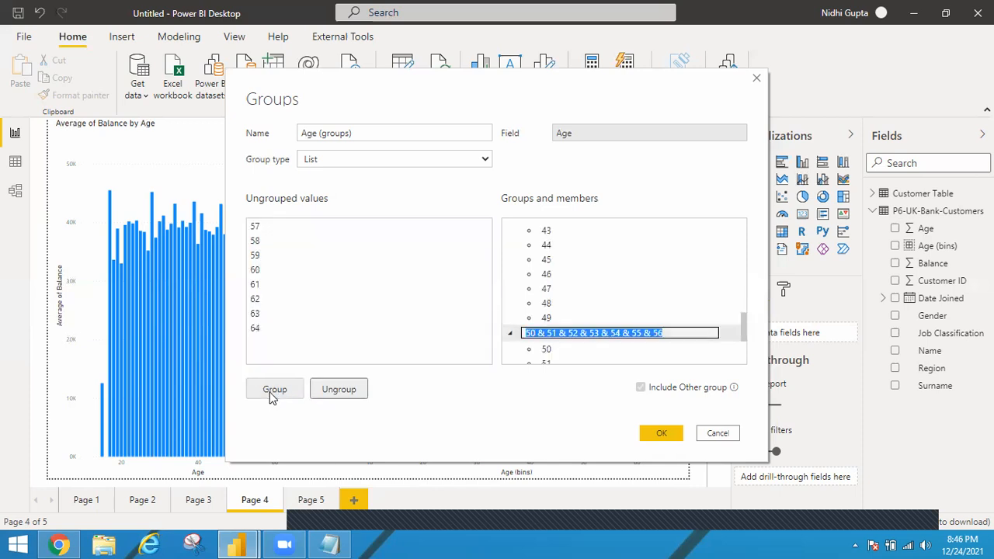
type("50-56")
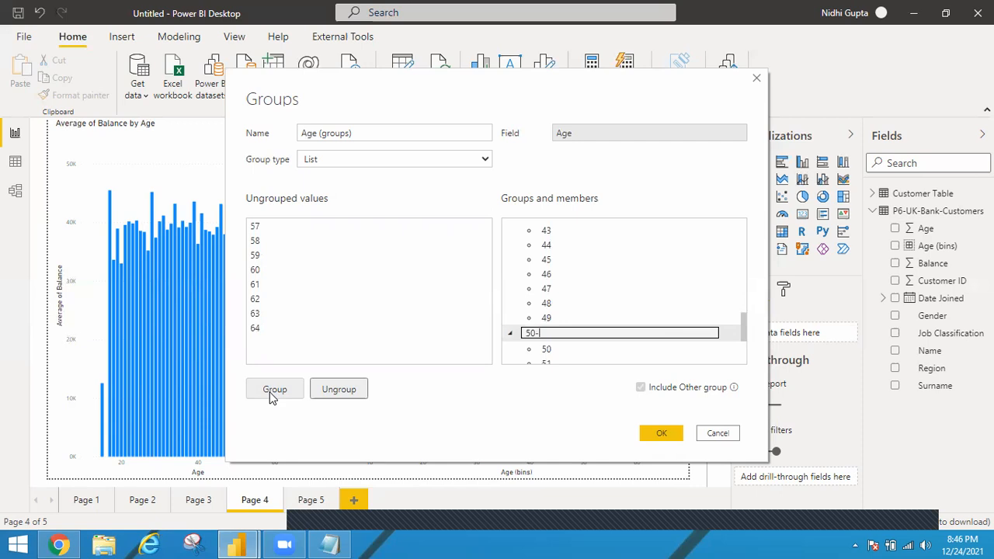
Step: Group the Age values 57 through 64 and name the group 57-64
left_click(257, 226)
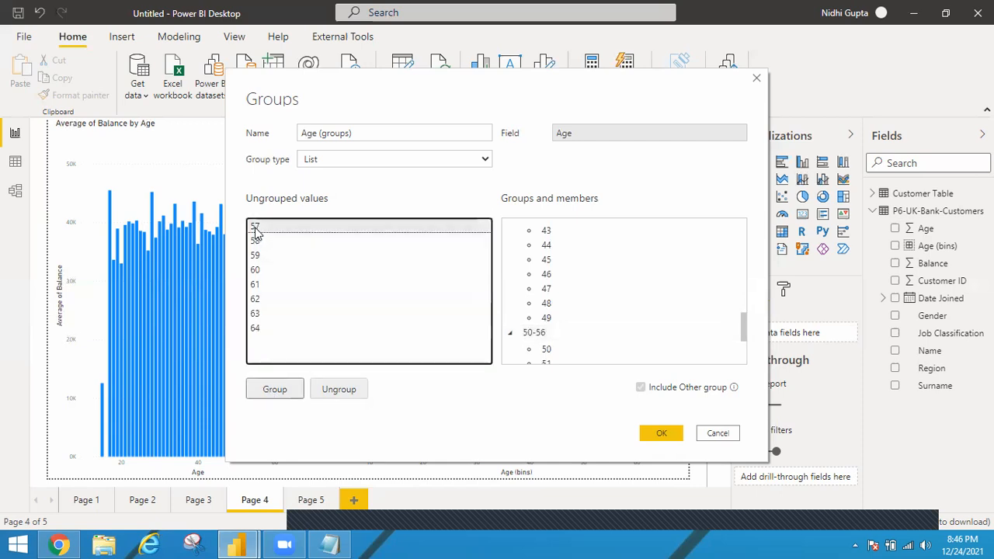
left_click(258, 328, "shift")
left_click(265, 391)
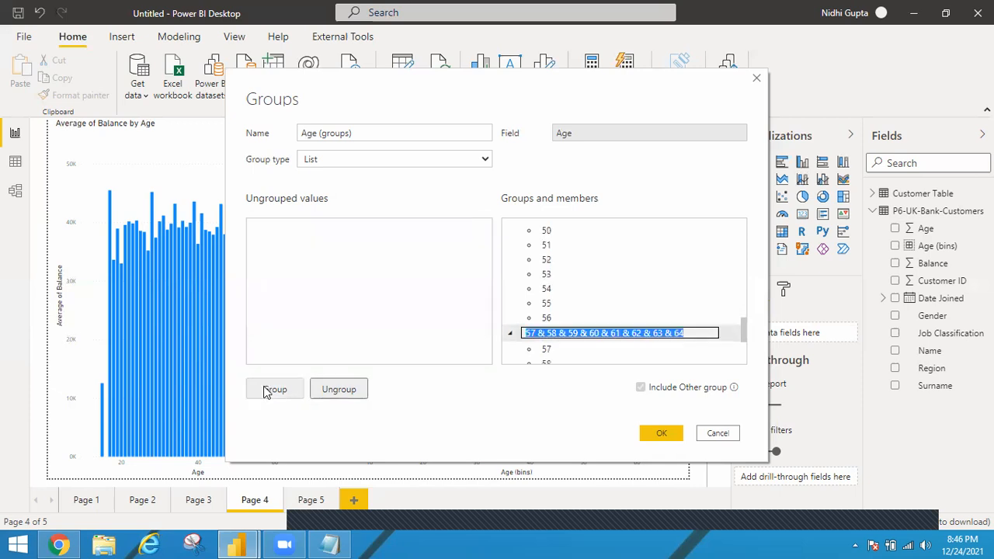
type("57-64")
key("Return")
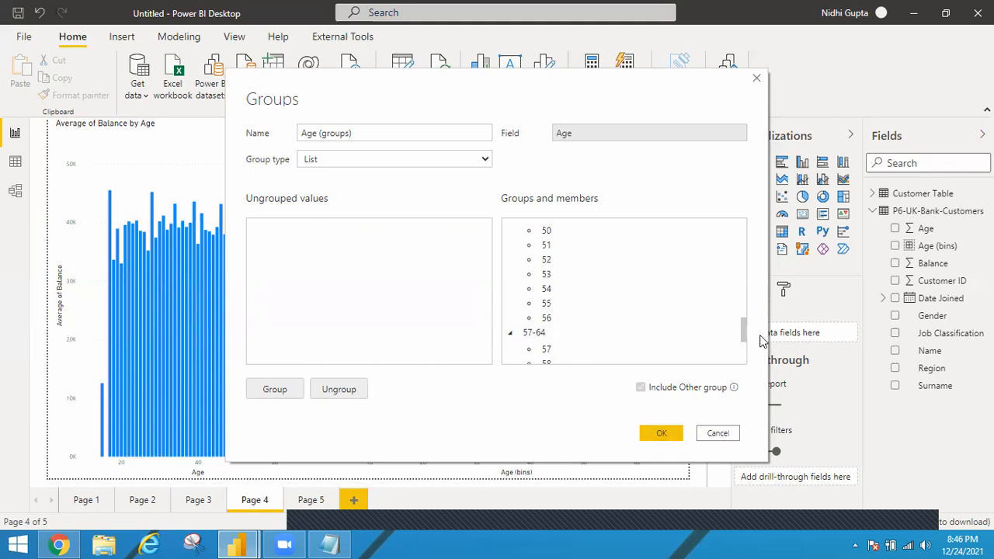
Step: Collapse each age range from 15-21 to 57-64 in the members list and save the Age (groups) grouping
left_click_drag(743, 334, 741, 225)
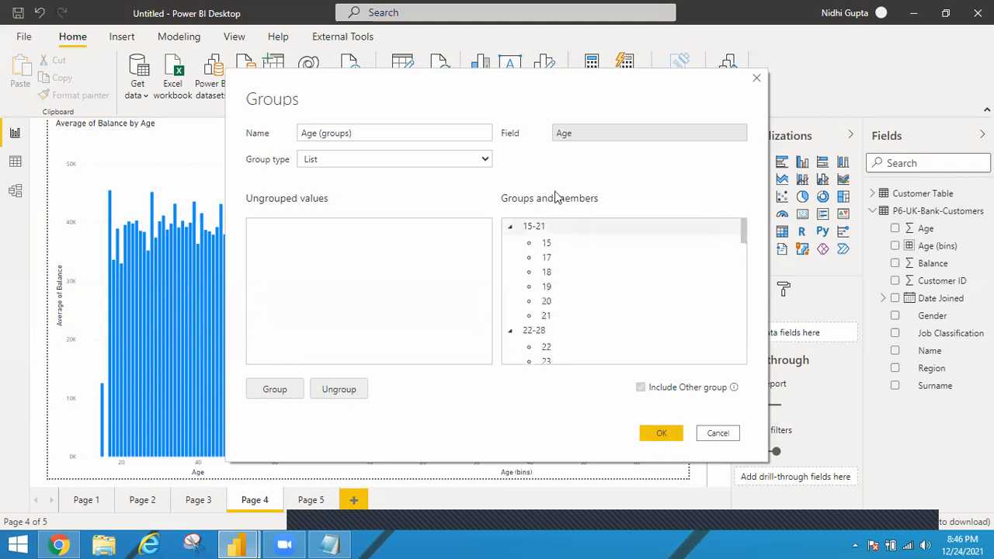
left_click(512, 228)
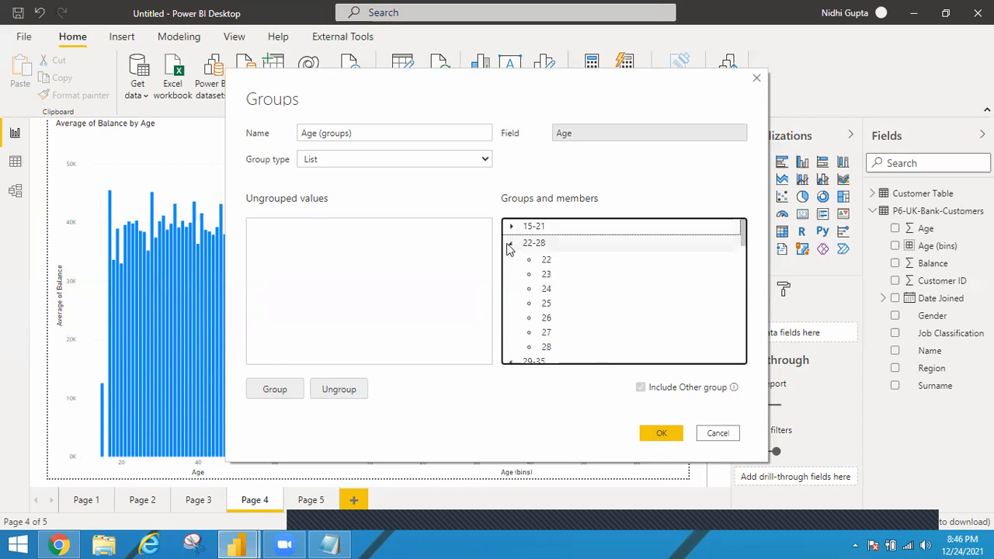
left_click(509, 246)
left_click(510, 261)
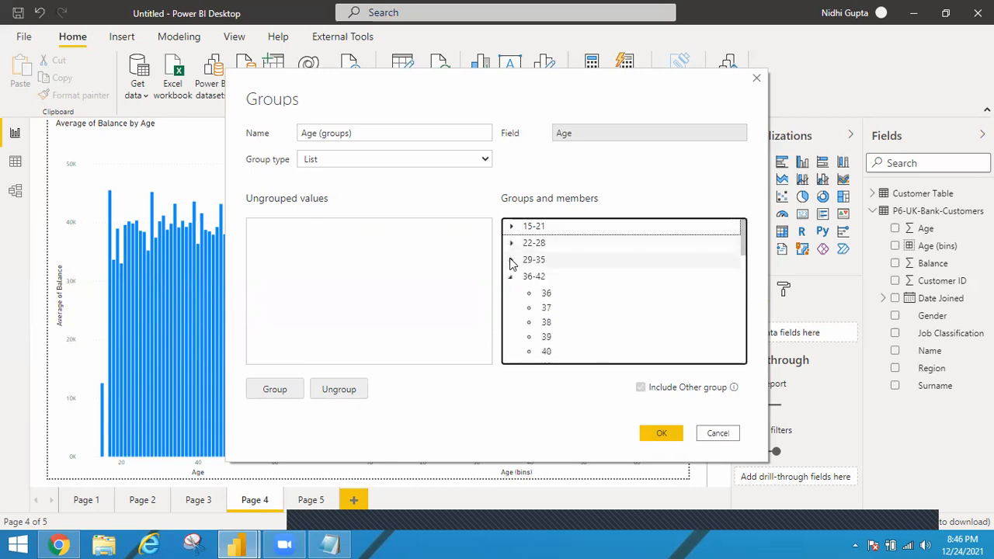
left_click(509, 277)
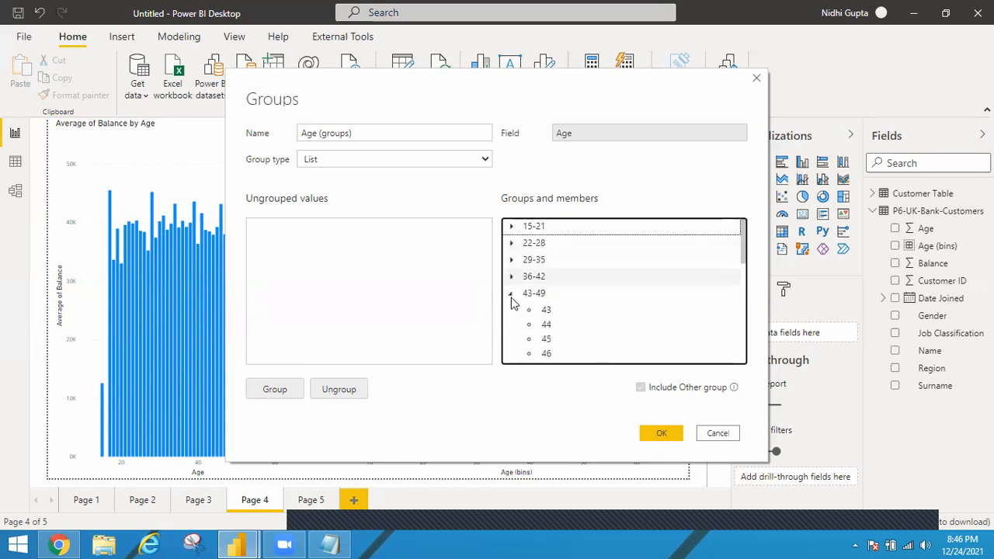
left_click(510, 293)
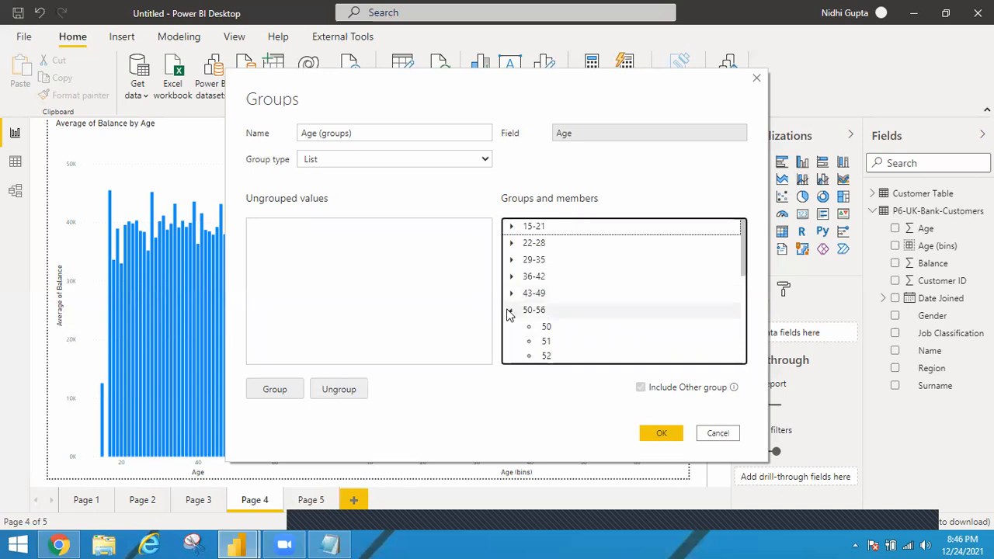
left_click(509, 310)
left_click(511, 311)
left_click(510, 312)
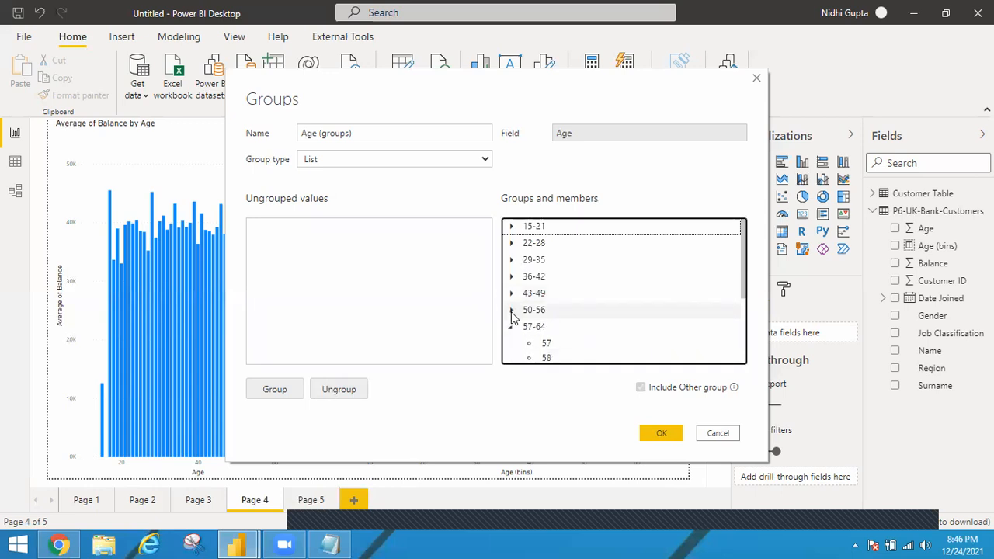
left_click(510, 326)
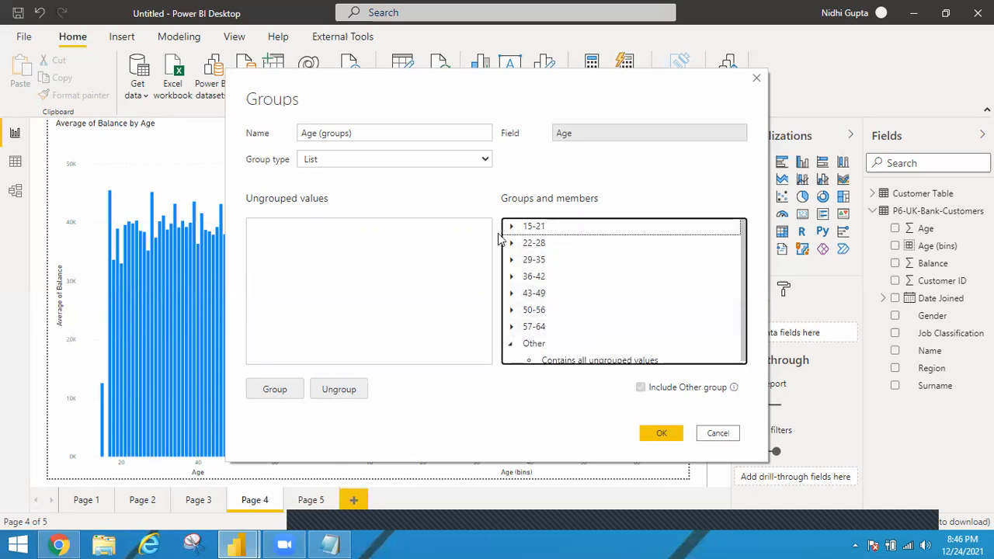
left_click(662, 439)
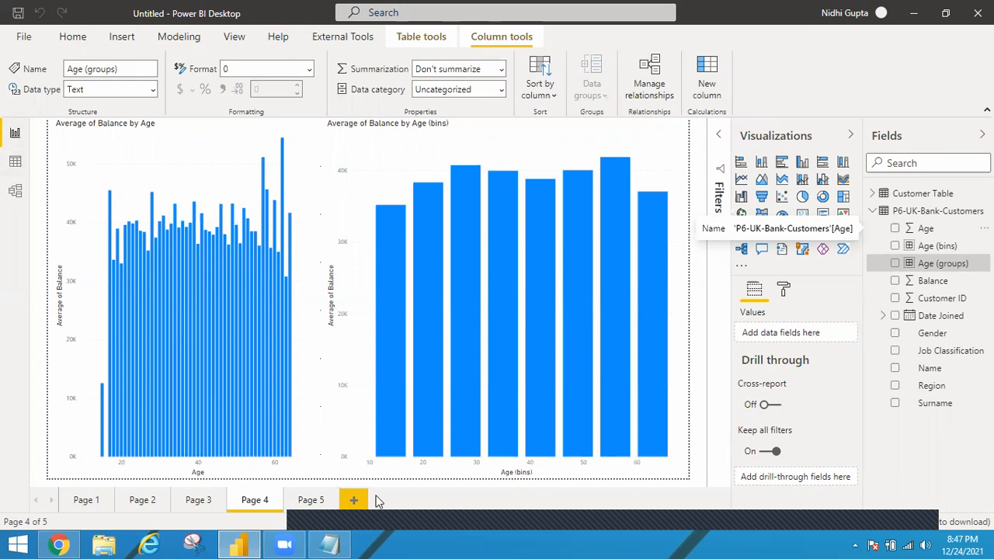
Step: Check the distinct values of the Age (groups) column in the customer data table, and return to the report
left_click(13, 160)
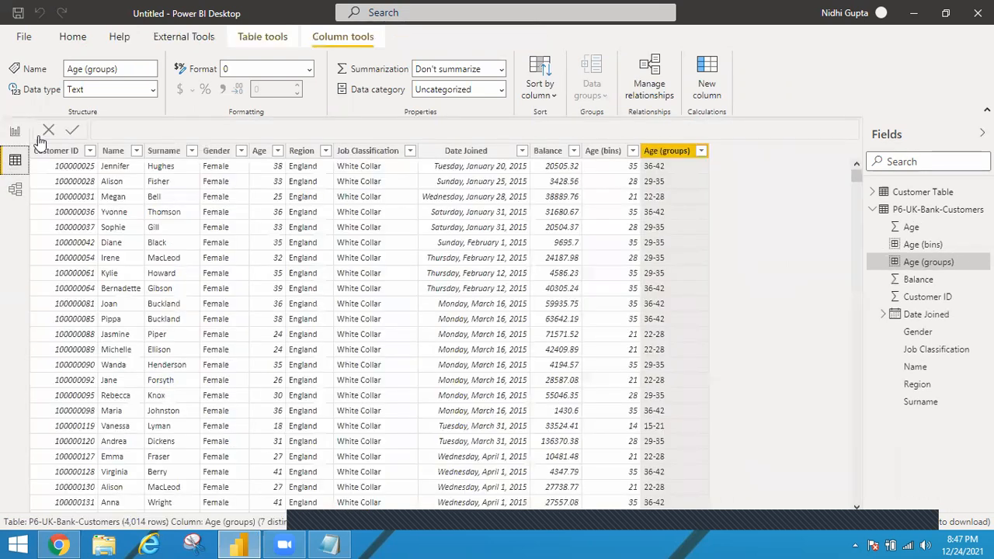
left_click(701, 153)
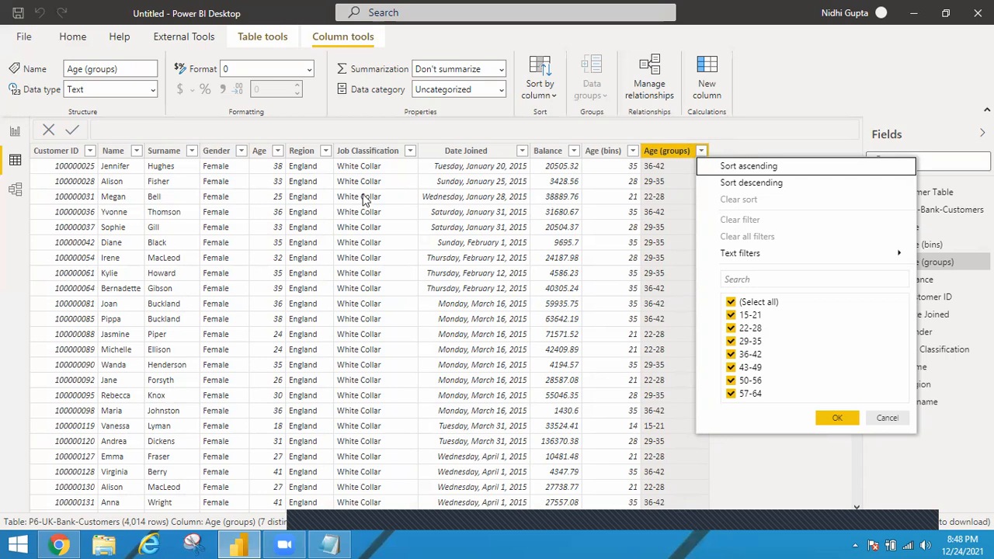
left_click(10, 138)
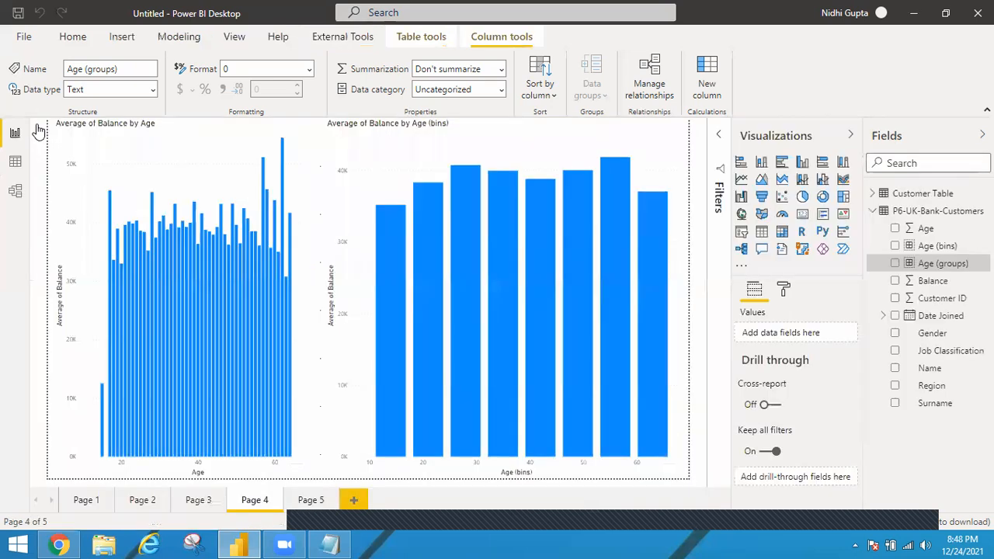
Step: Build a clustered column chart of Balance by Age (groups) on Page 5 and enlarge it
left_click(309, 501)
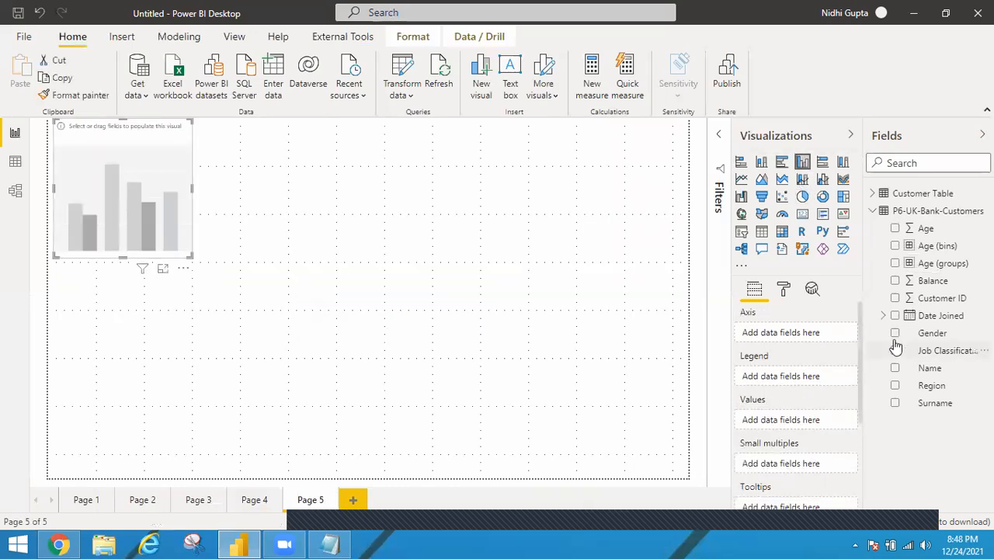
left_click(894, 263)
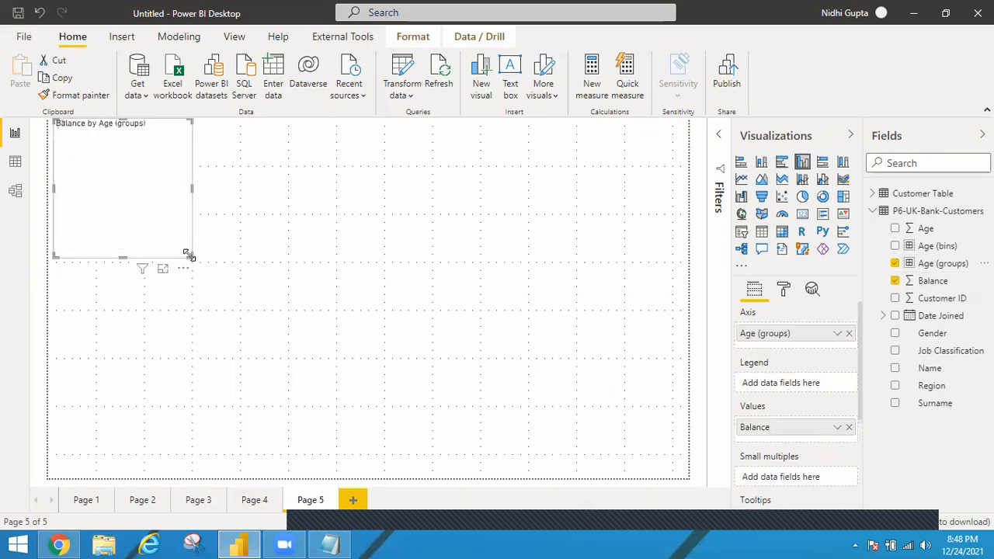
left_click_drag(488, 425, 513, 428)
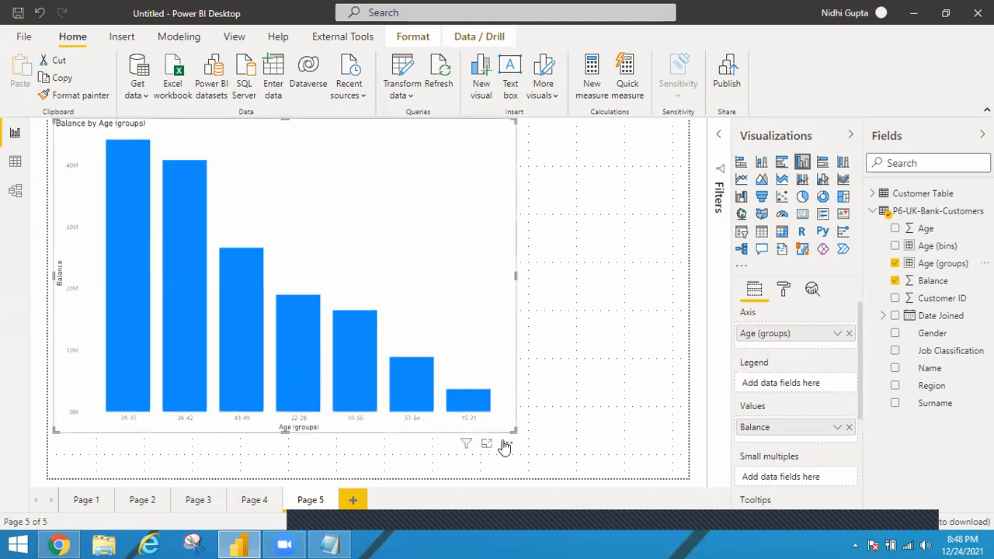
Step: Sort the Balance by Age (groups) chart by Age (groups) in ascending order
left_click(508, 449)
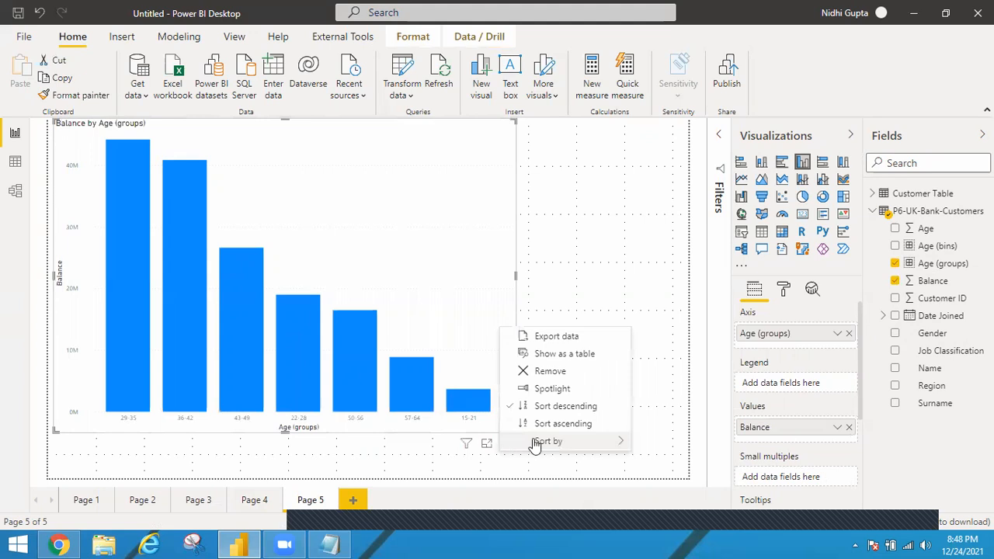
mouse_move(565, 441)
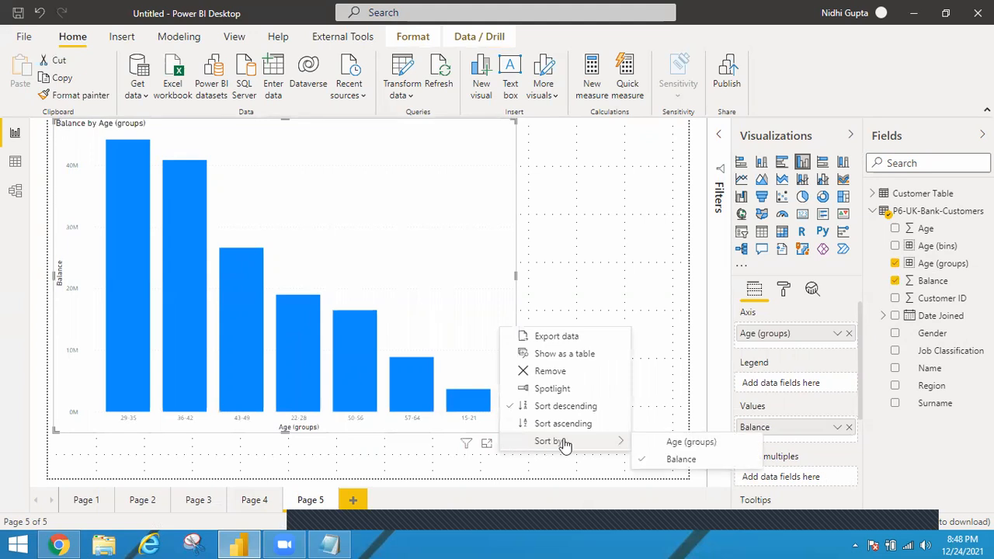
left_click(670, 446)
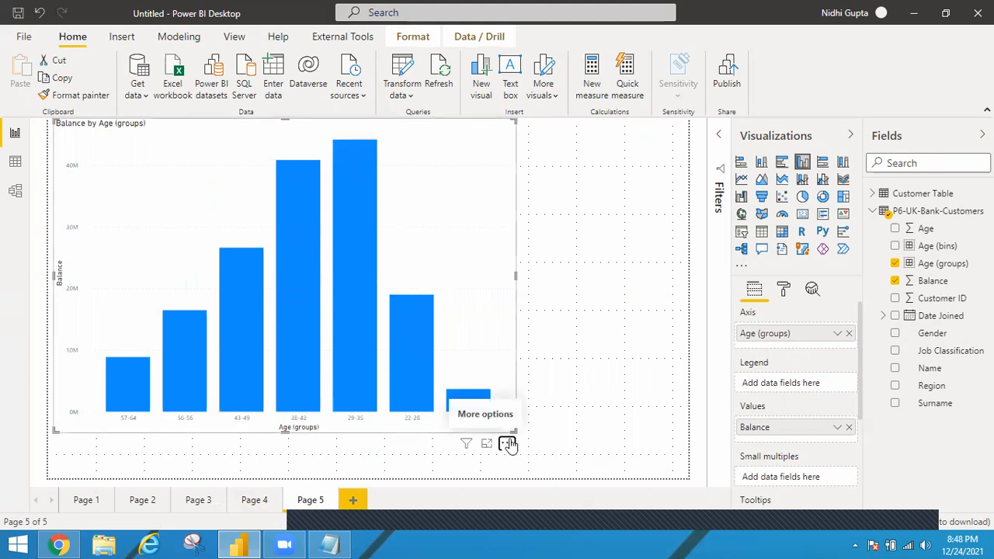
left_click(506, 444)
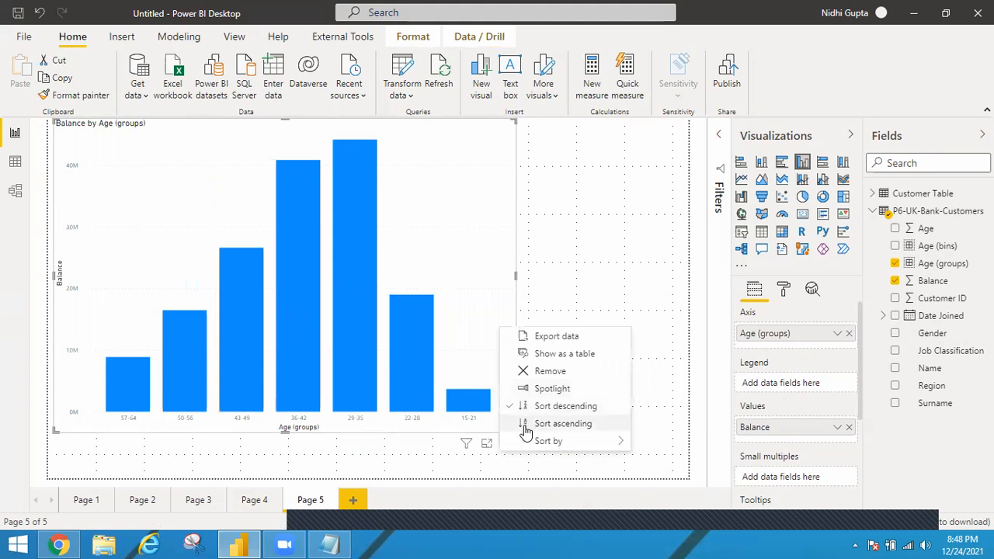
left_click(526, 431)
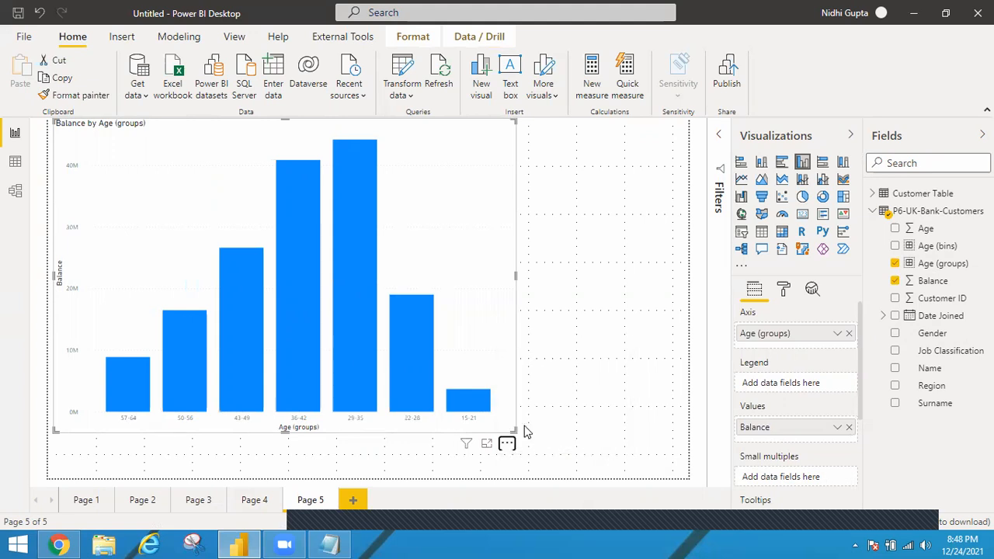
Step: Aggregate Balance as an average in the Age (groups) chart and enlarge the chart to nearly fill Page 5
left_click(837, 428)
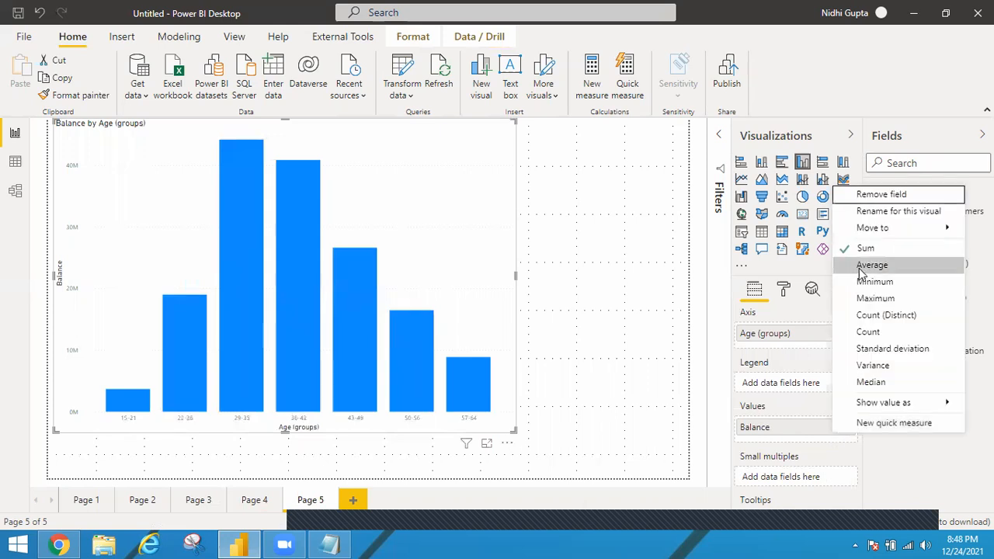
key("Escape")
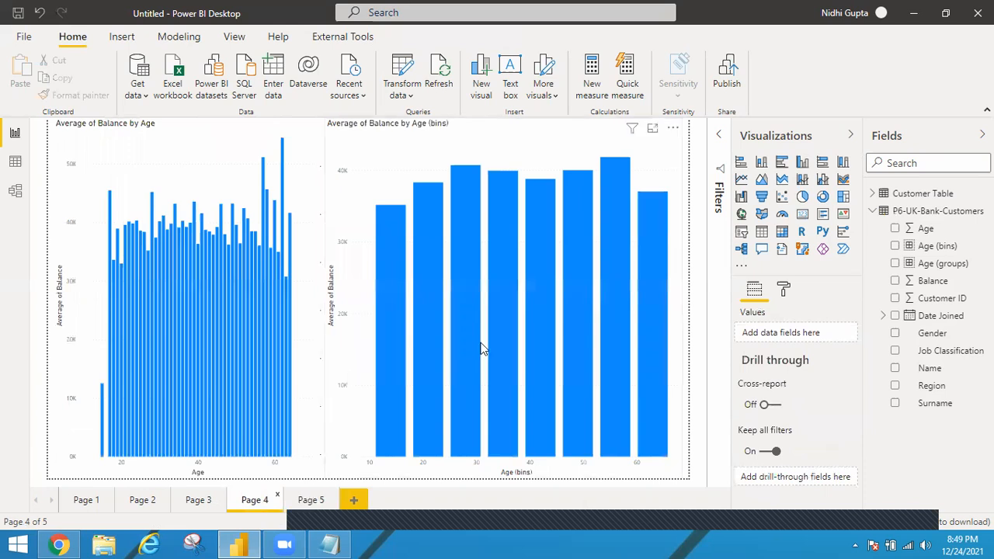
left_click(309, 502)
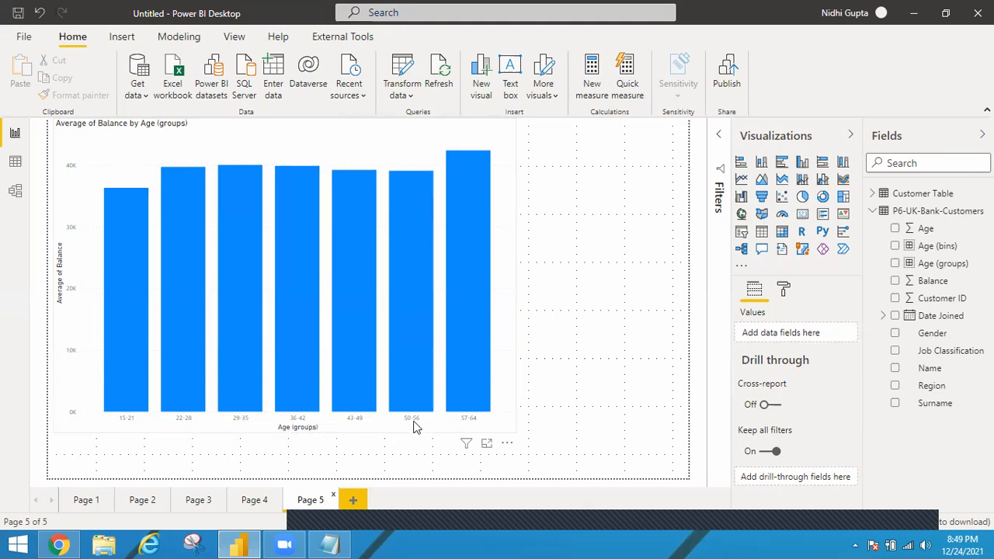
left_click(511, 432)
left_click_drag(591, 459, 677, 472)
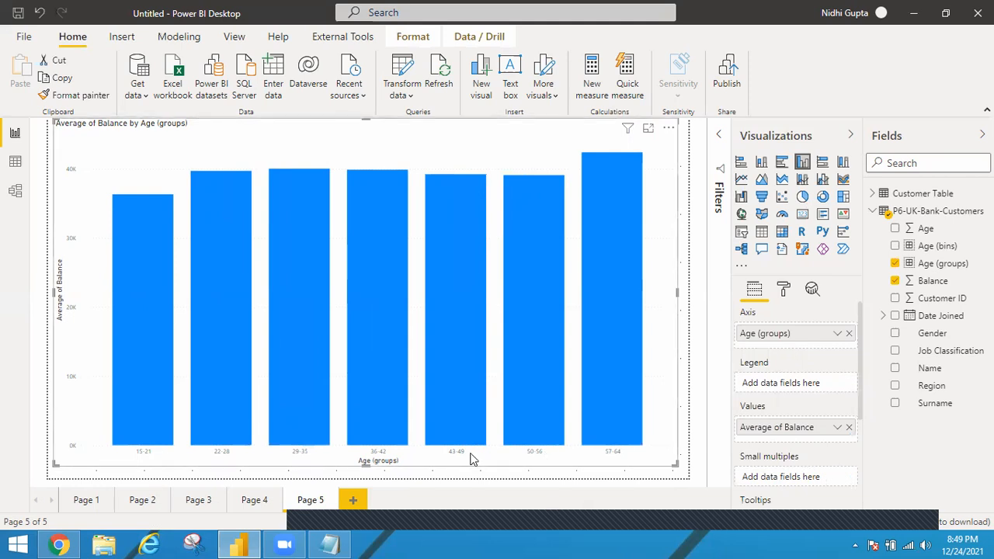
mouse_move(383, 431)
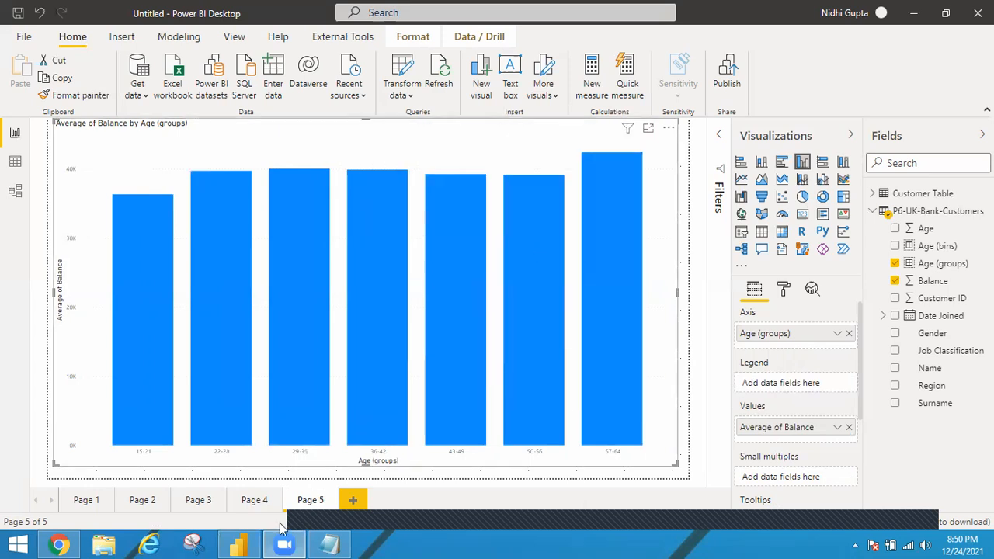
Step: Add a new report page and search the additional Power BI visuals for histogram
left_click(353, 504)
left_click(353, 501)
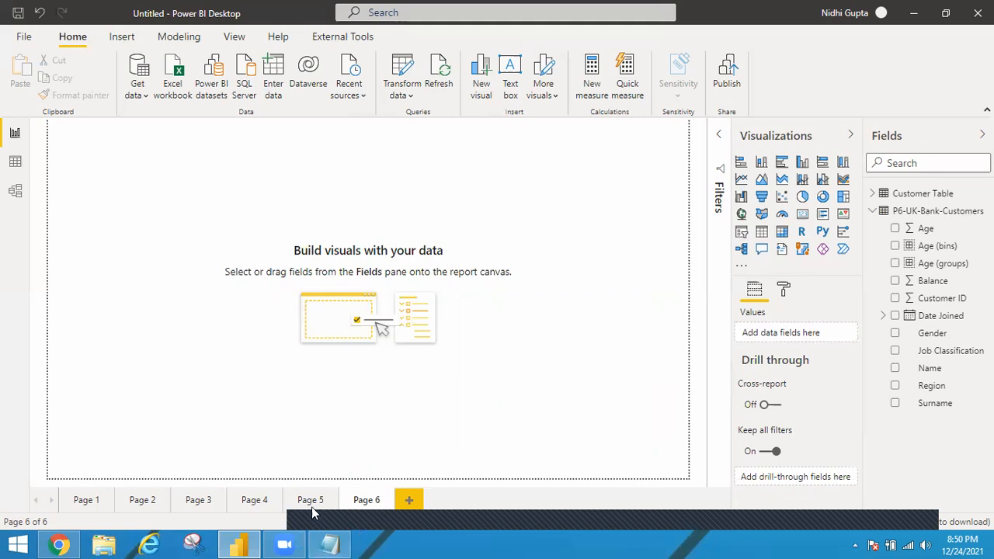
left_click(740, 268)
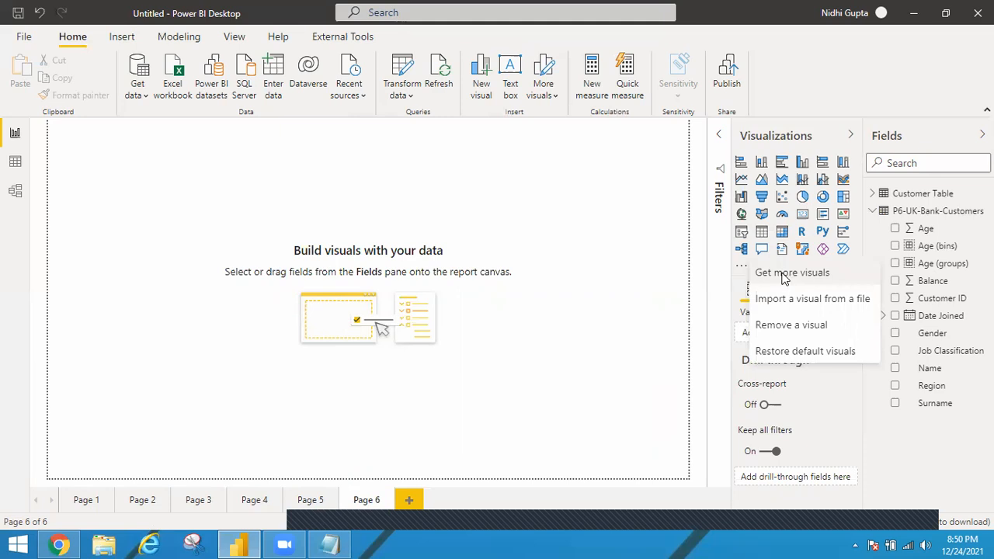
left_click(784, 273)
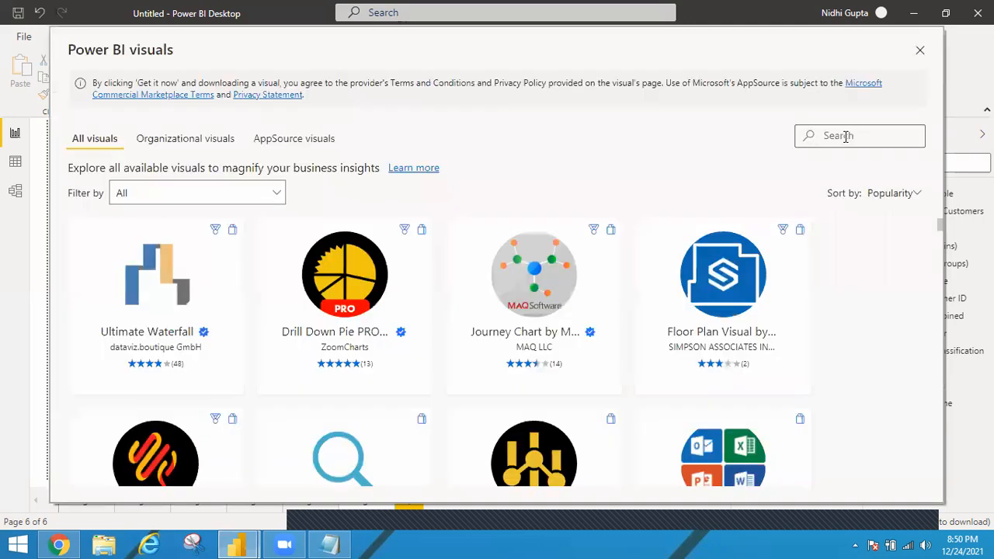
type("histogram")
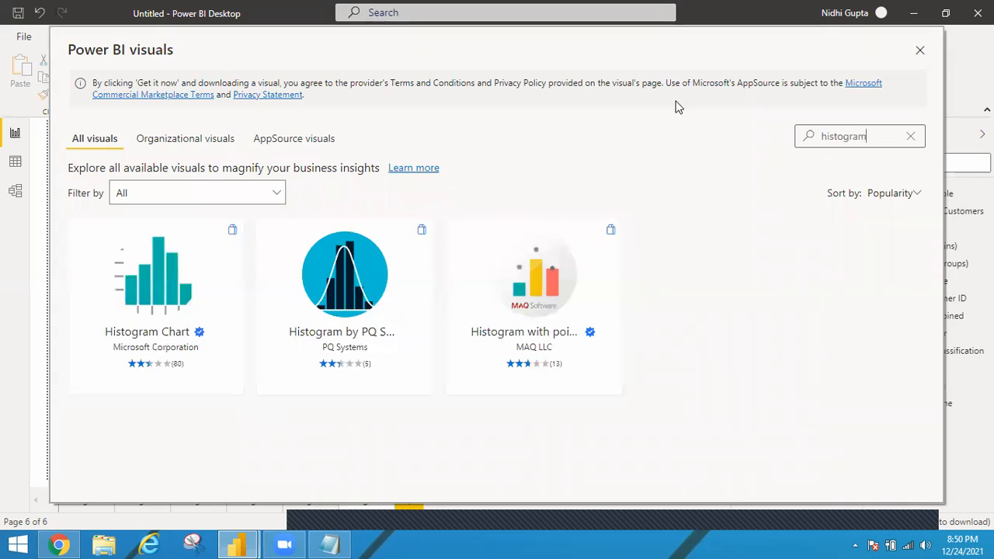
Step: Import the Histogram Chart visual by Microsoft Corporation into the report
left_click(161, 299)
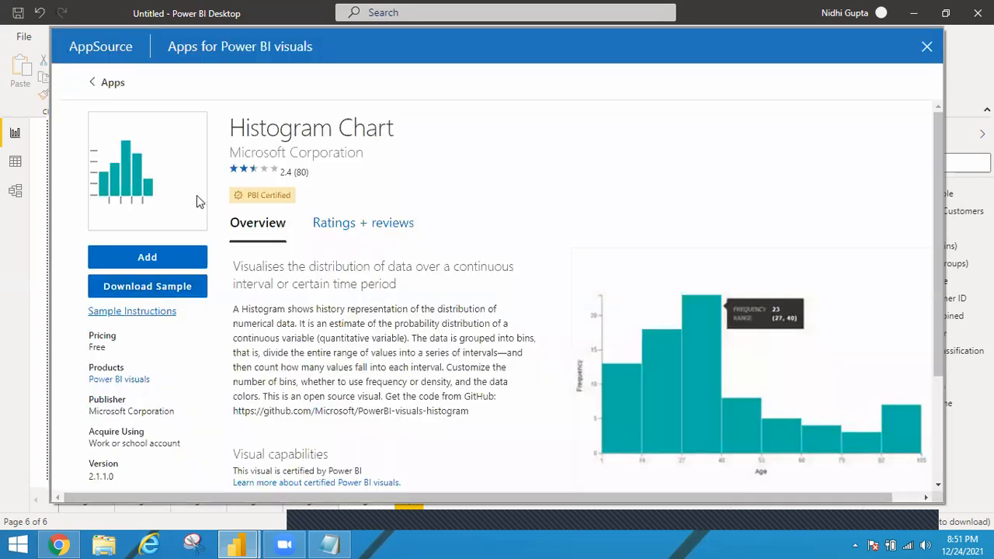
left_click(148, 257)
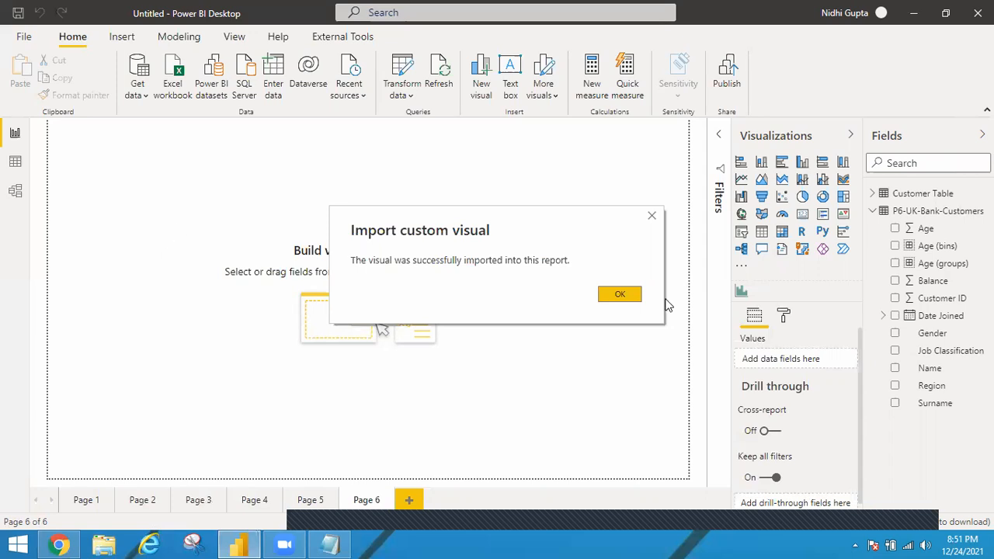
left_click(633, 295)
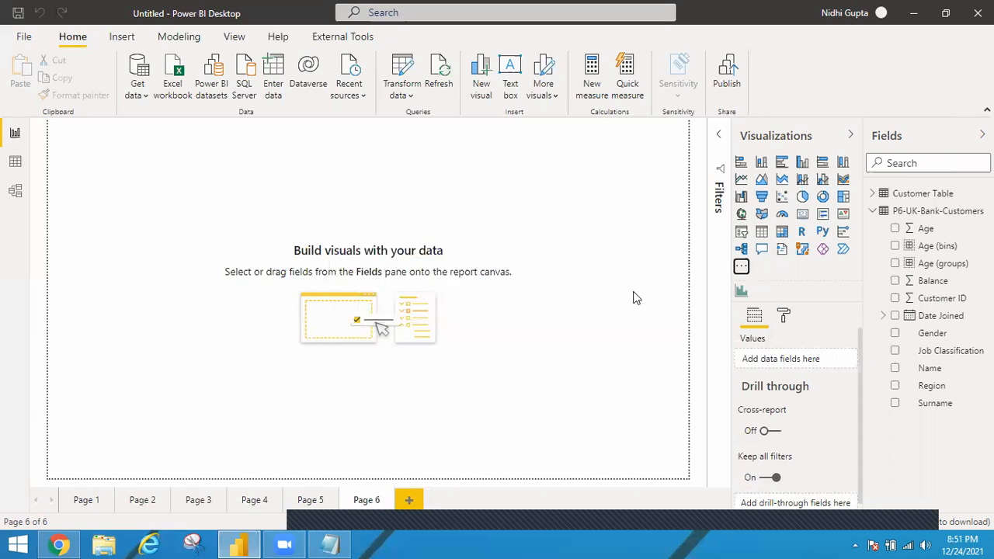
Step: Insert an enlarged histogram on Page 6 with Age as its values and Balance as its frequency
left_click(742, 291)
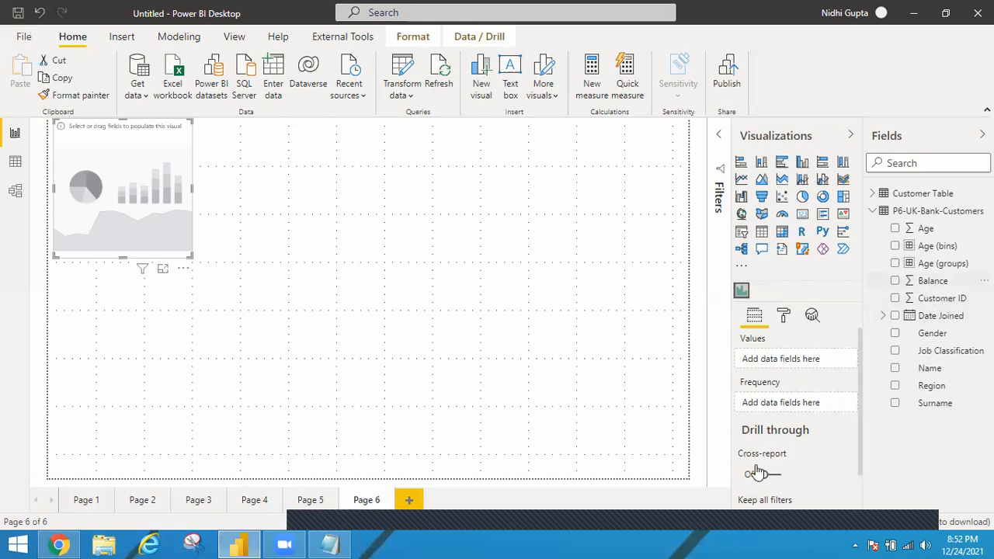
left_click_drag(785, 397, 790, 402)
left_click_drag(935, 280, 784, 401)
left_click_drag(189, 255, 537, 430)
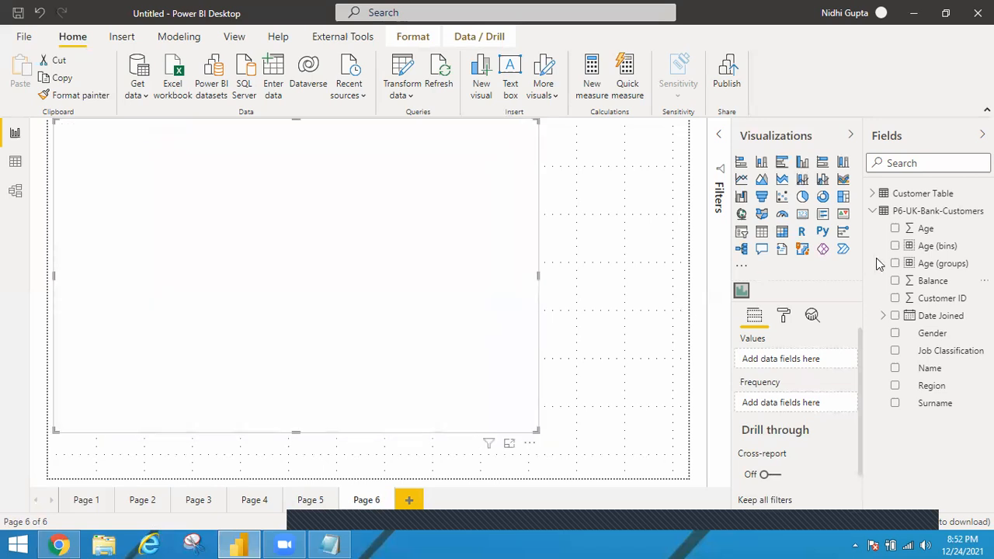
left_click(929, 284)
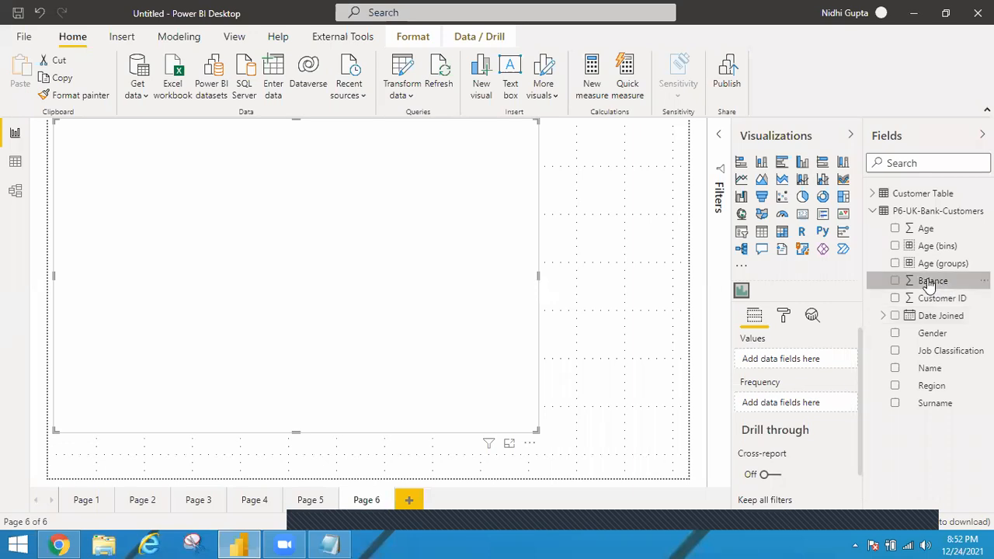
left_click_drag(930, 284, 797, 403)
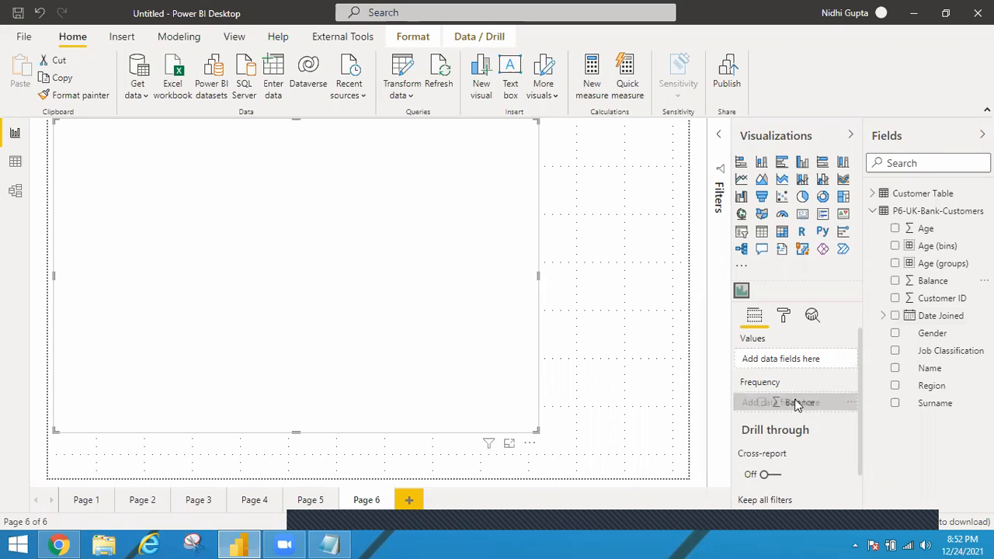
left_click_drag(923, 232, 794, 364)
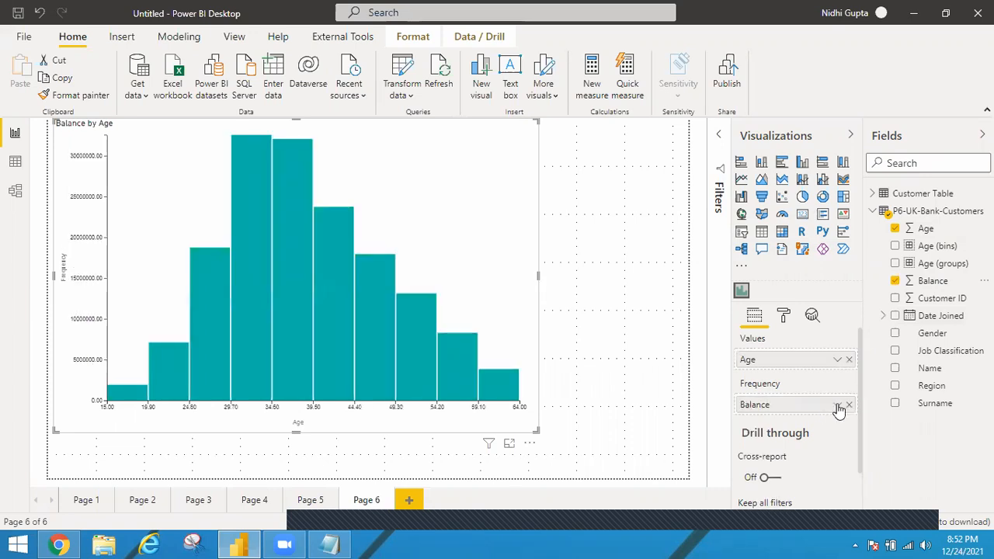
Step: Aggregate the histogram's Balance as an average and enlarge the visual to nearly fill Page 6
left_click(837, 405)
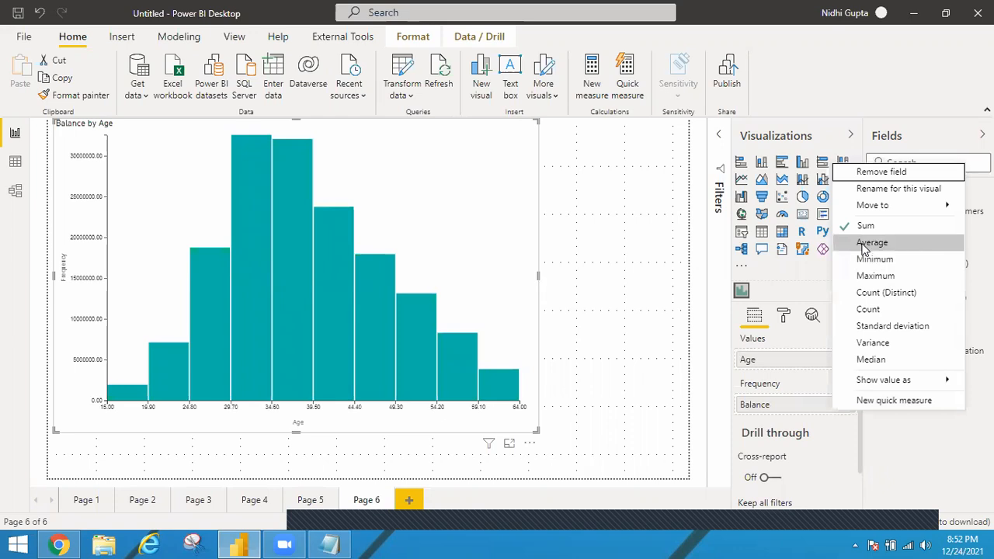
left_click(304, 239)
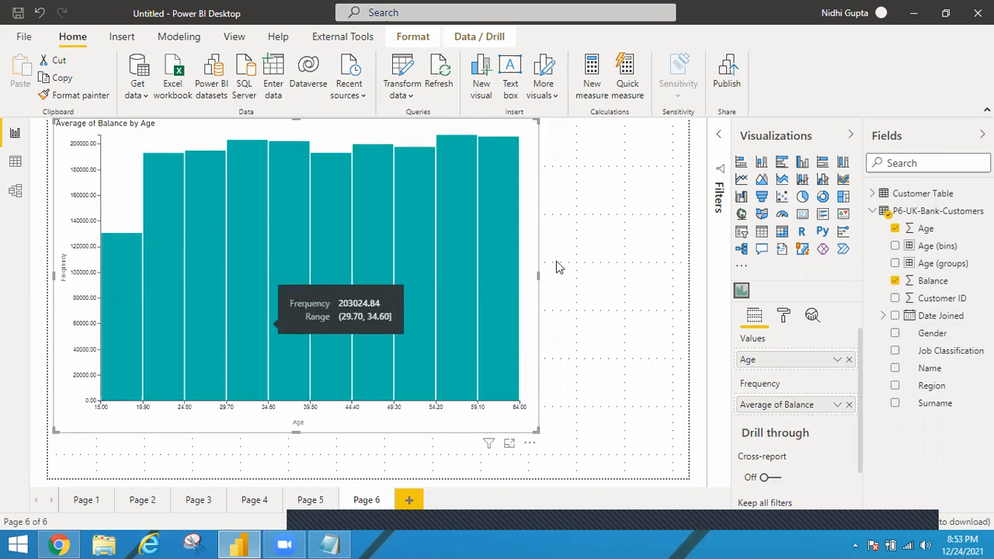
left_click_drag(658, 299, 678, 302)
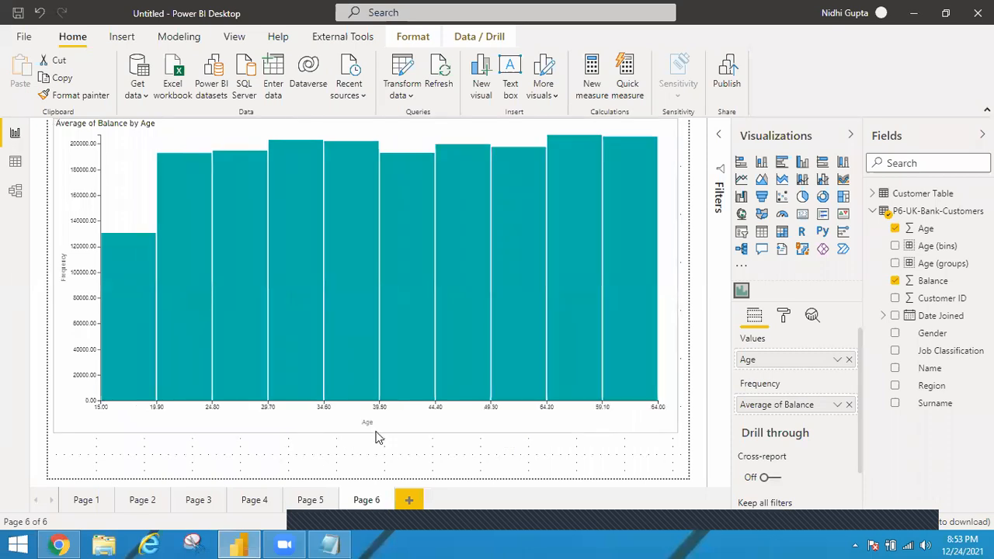
left_click_drag(366, 431, 368, 463)
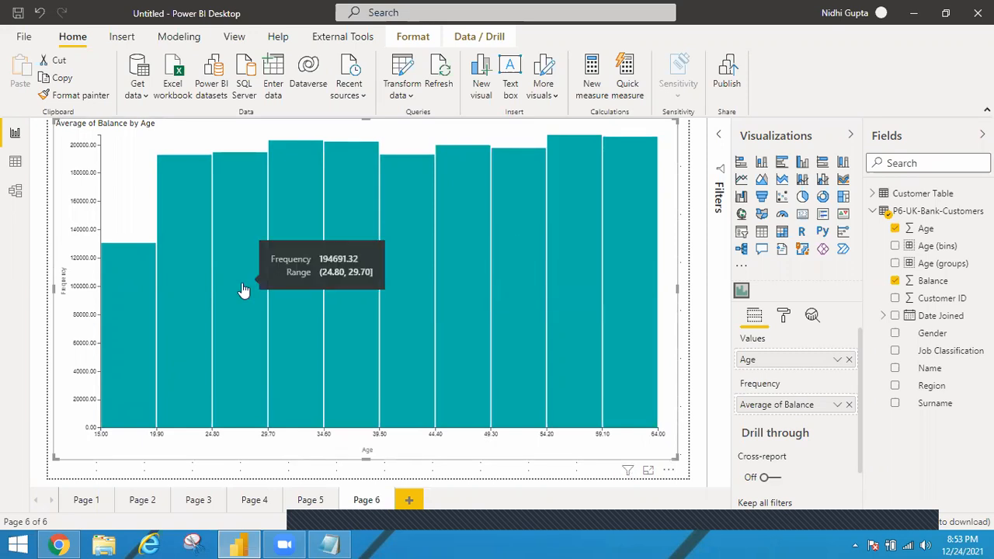
Step: Set the histogram's bins to 7 and compare it with the Age (groups) chart on Page 5
left_click(786, 319)
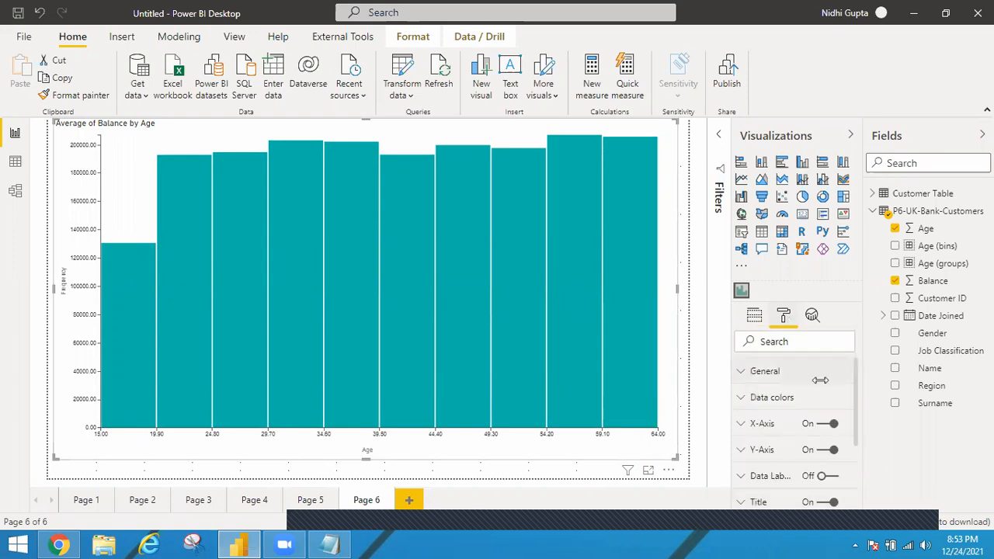
left_click(746, 374)
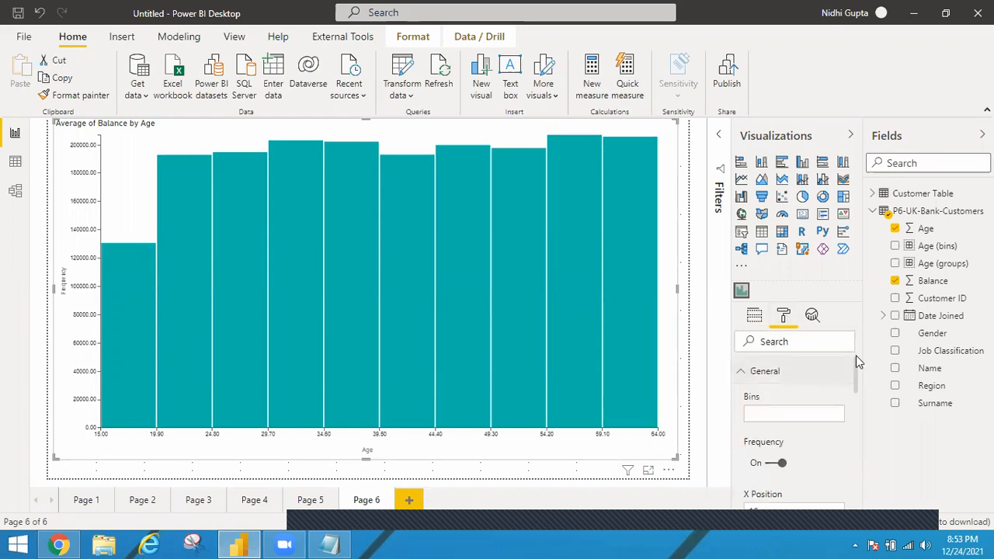
left_click(767, 412)
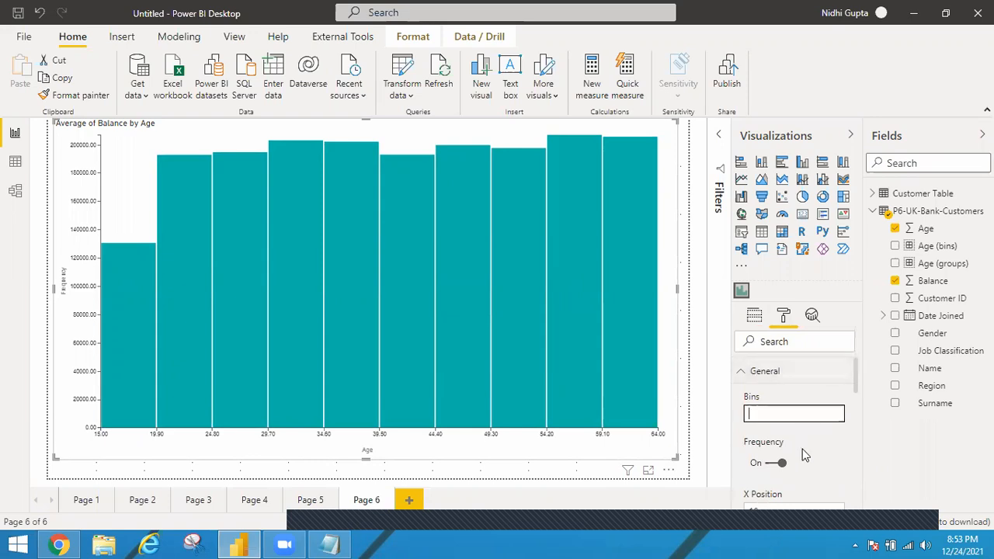
type("7")
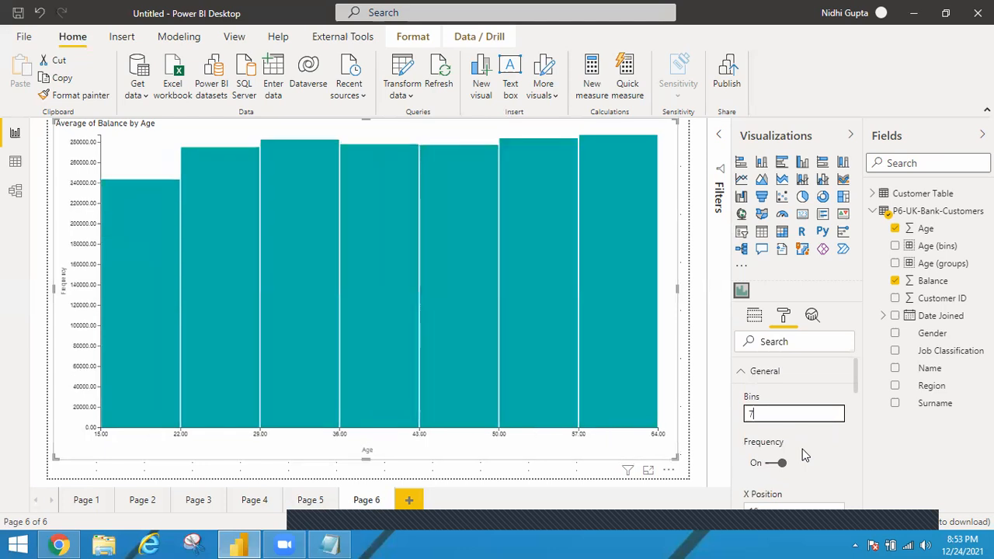
left_click(310, 500)
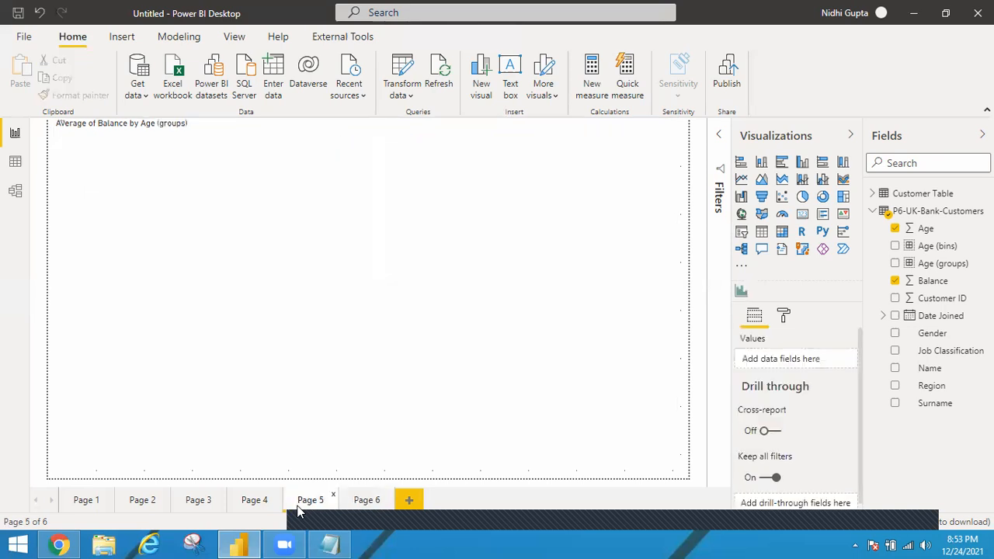
left_click(364, 500)
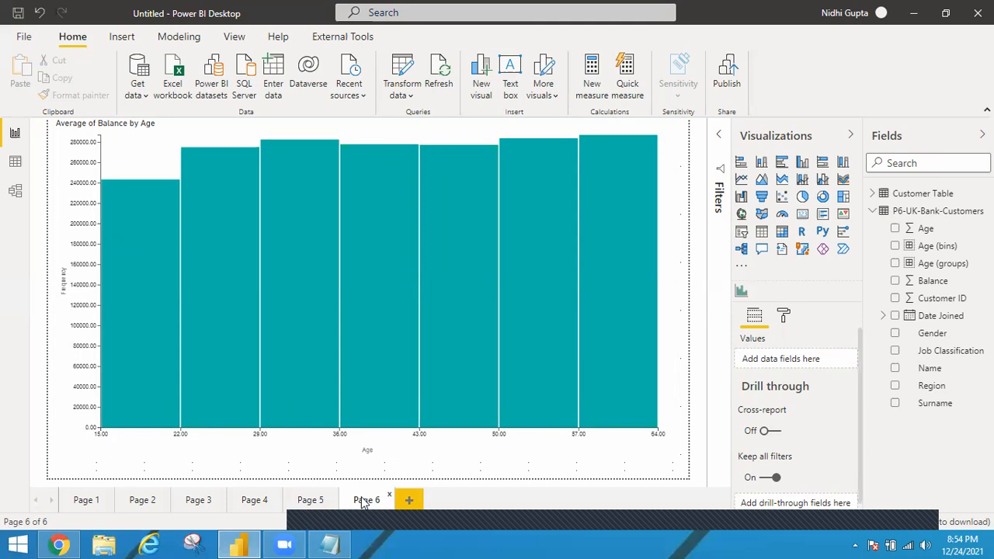
Step: Switch to File Explorer and open Bank Customer Analytics.jpeg from the powerbi projects folder P1.2
left_click(105, 544)
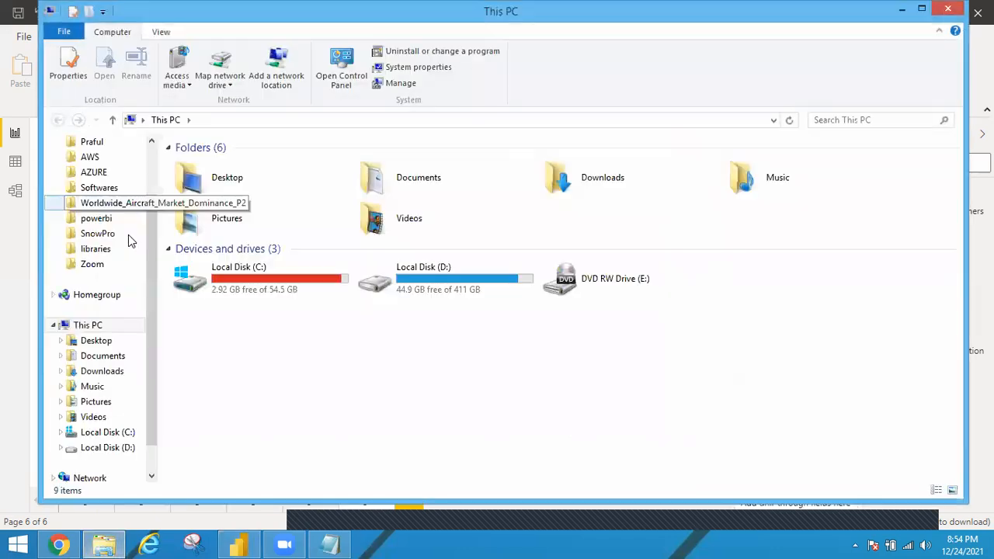
left_click(109, 220)
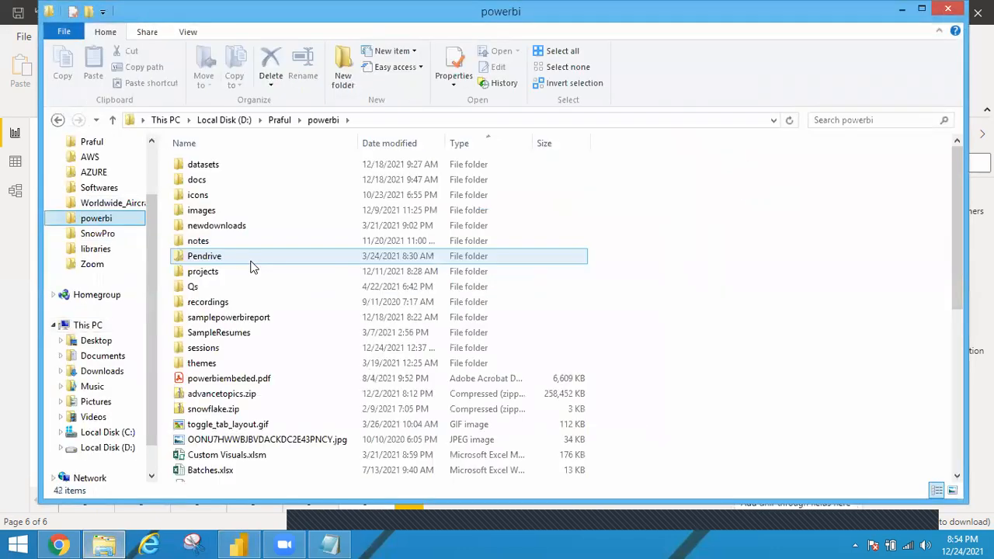
double_click(223, 270)
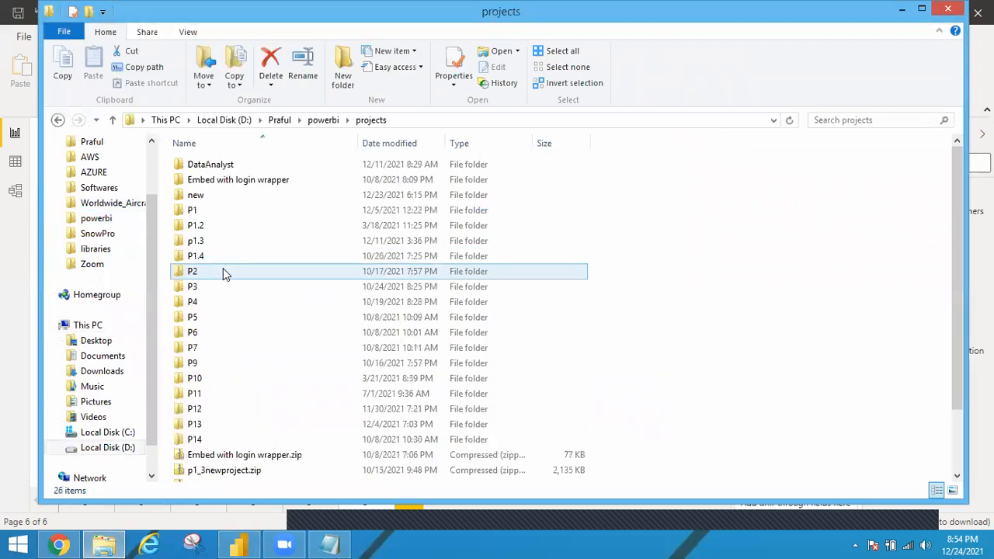
double_click(200, 225)
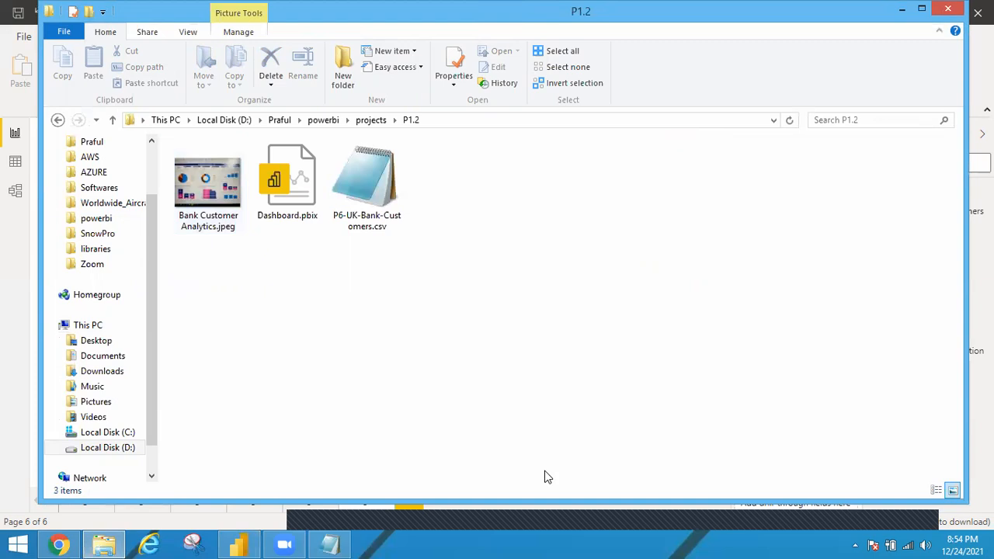
left_click(588, 511)
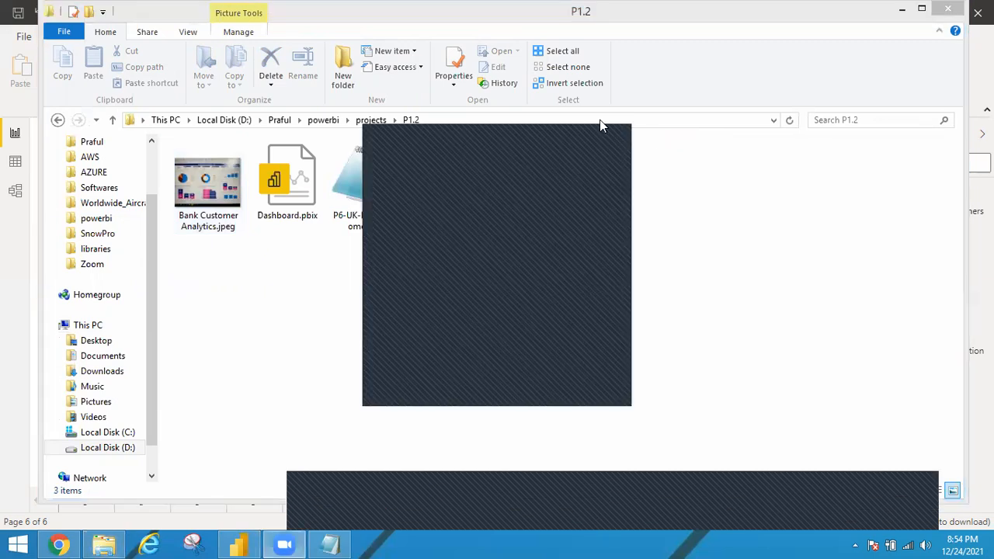
left_click(228, 186)
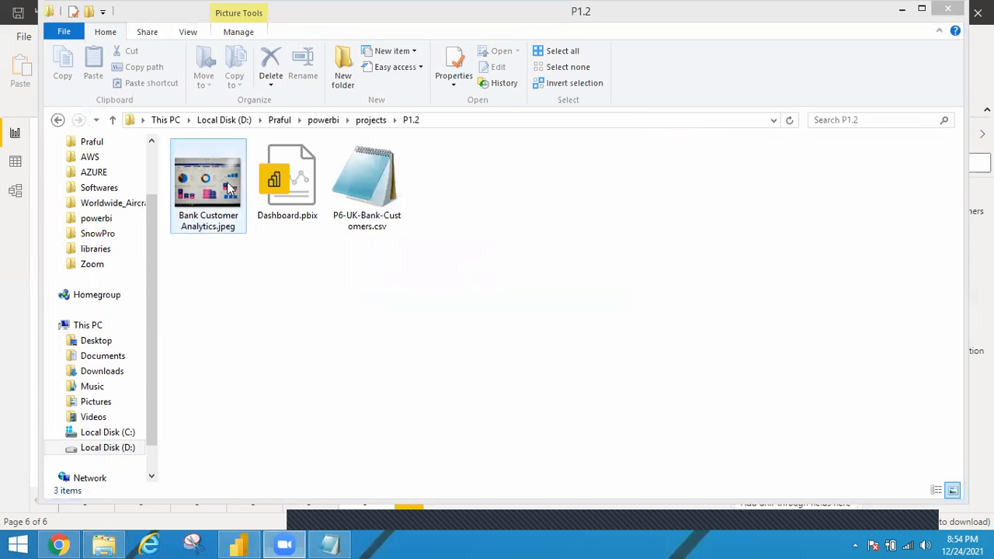
left_click(229, 186)
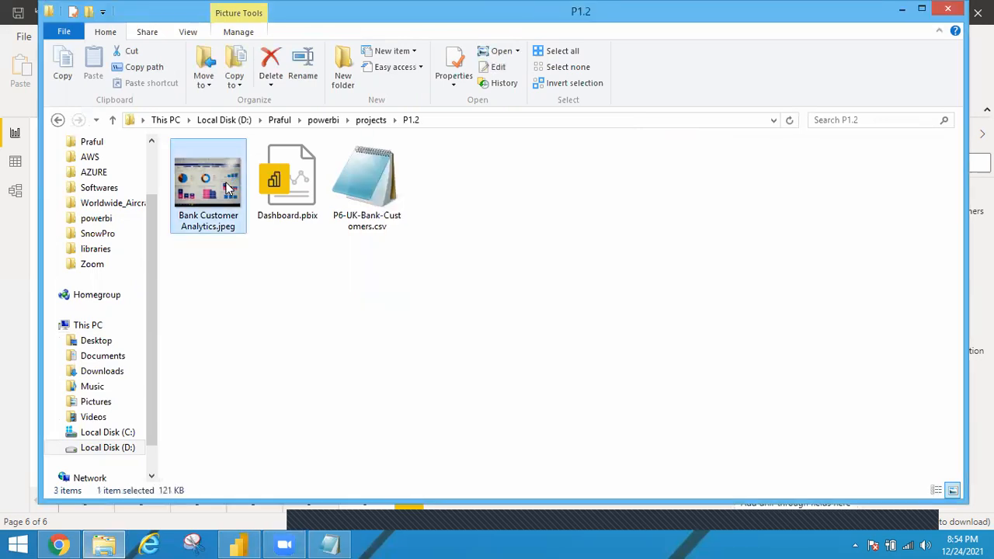
double_click(228, 187)
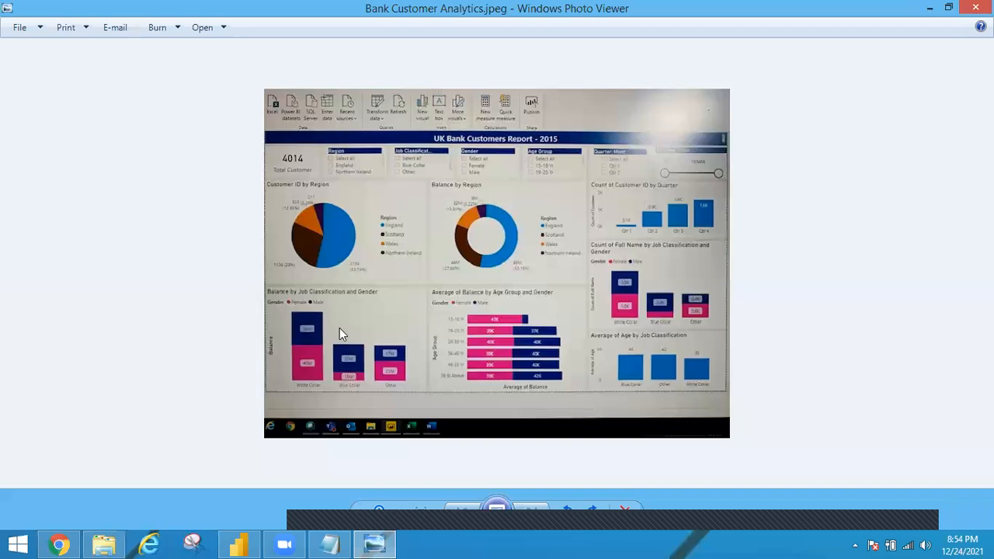